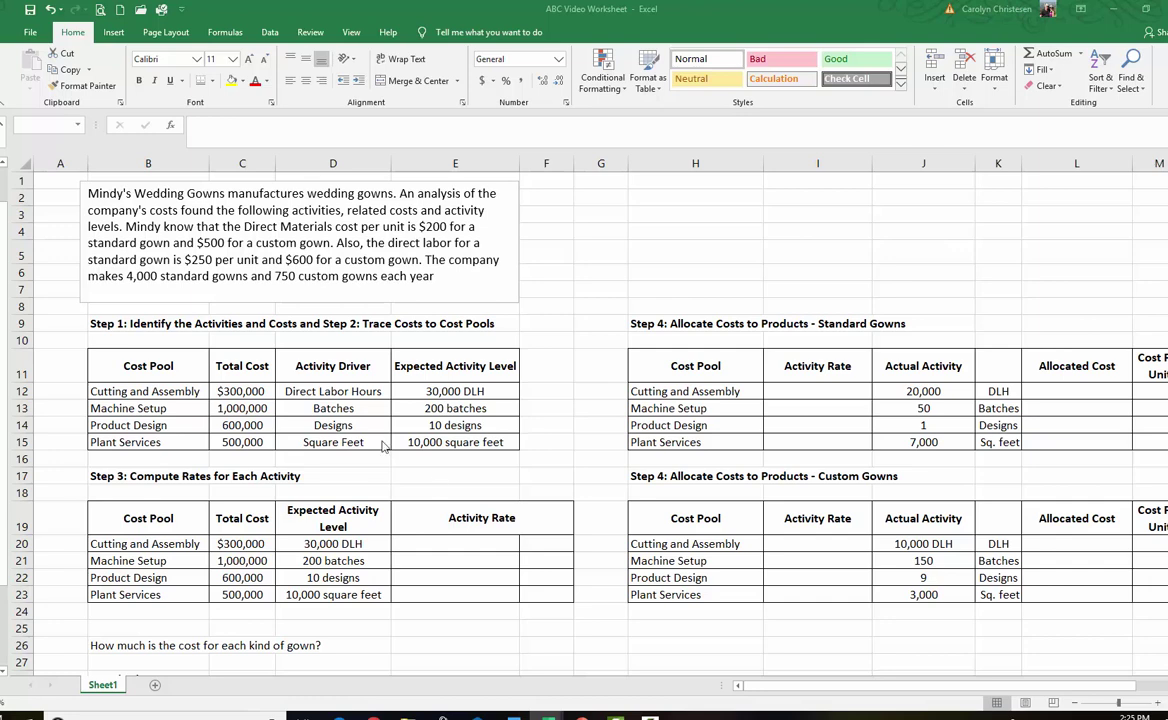
Compute the Cutting and Assembly activity rate in E20 as =C20/30000 and label its unit DLH in F20
{"action": "left_click", "coordinate": [441, 542]}
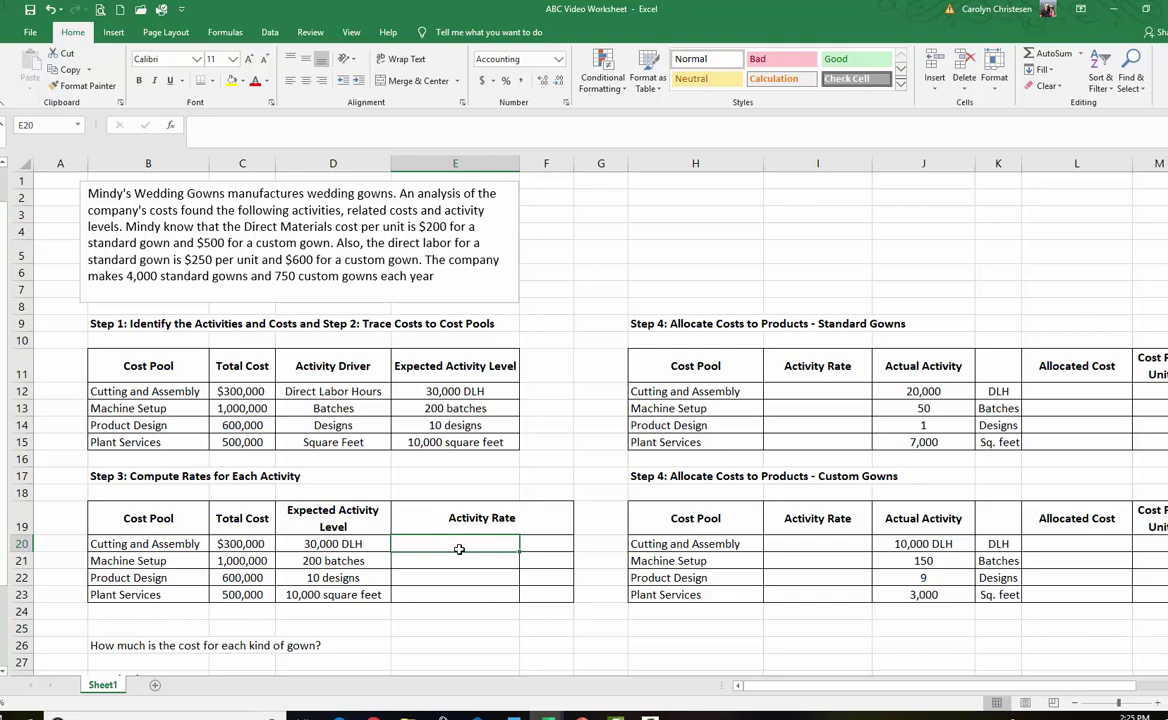
{"action": "type", "text": "="}
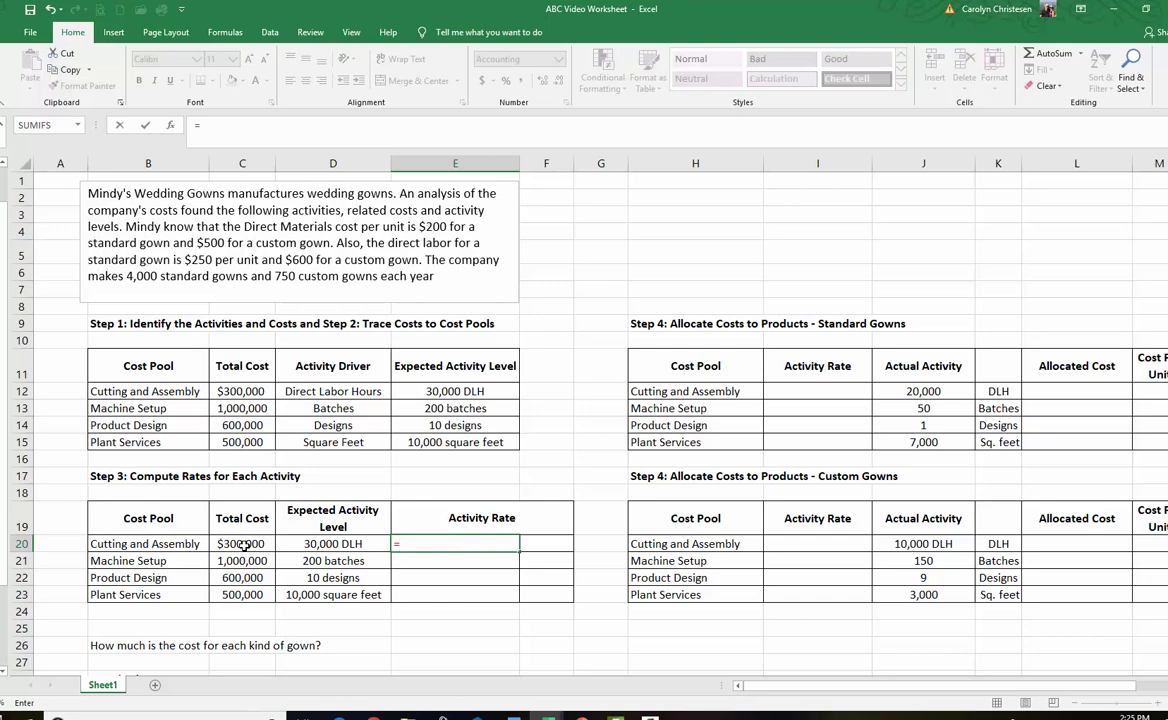
{"action": "left_click", "coordinate": [243, 543]}
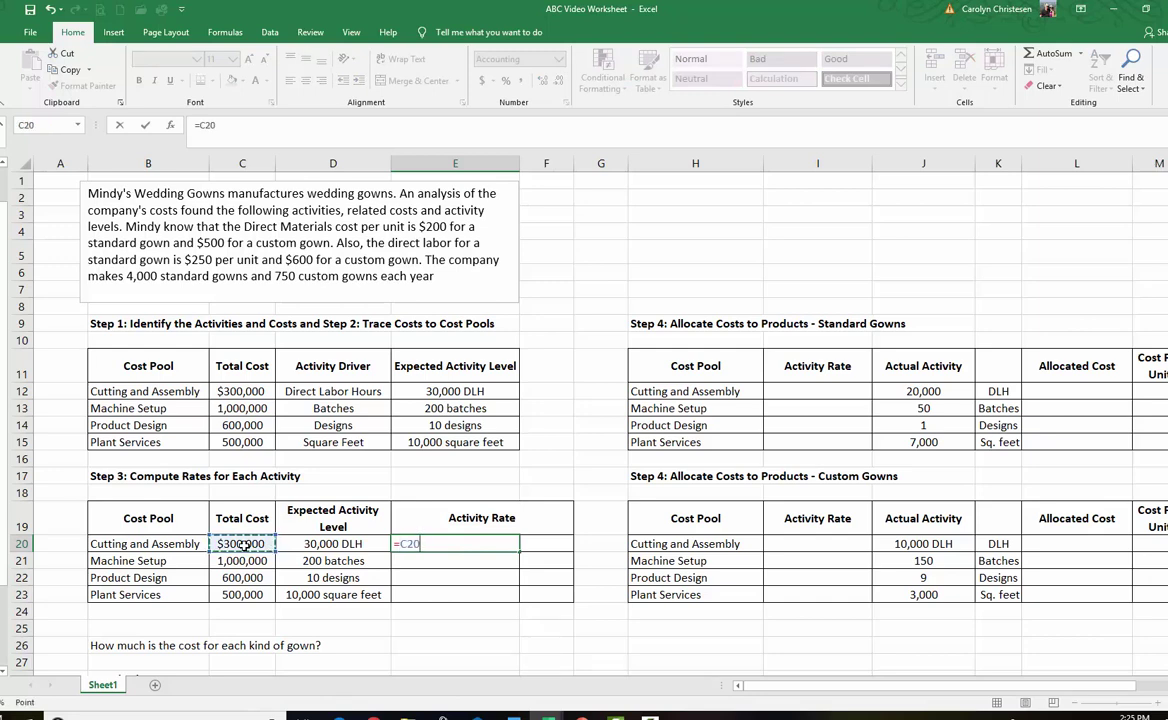
{"action": "type", "text": "/30000"}
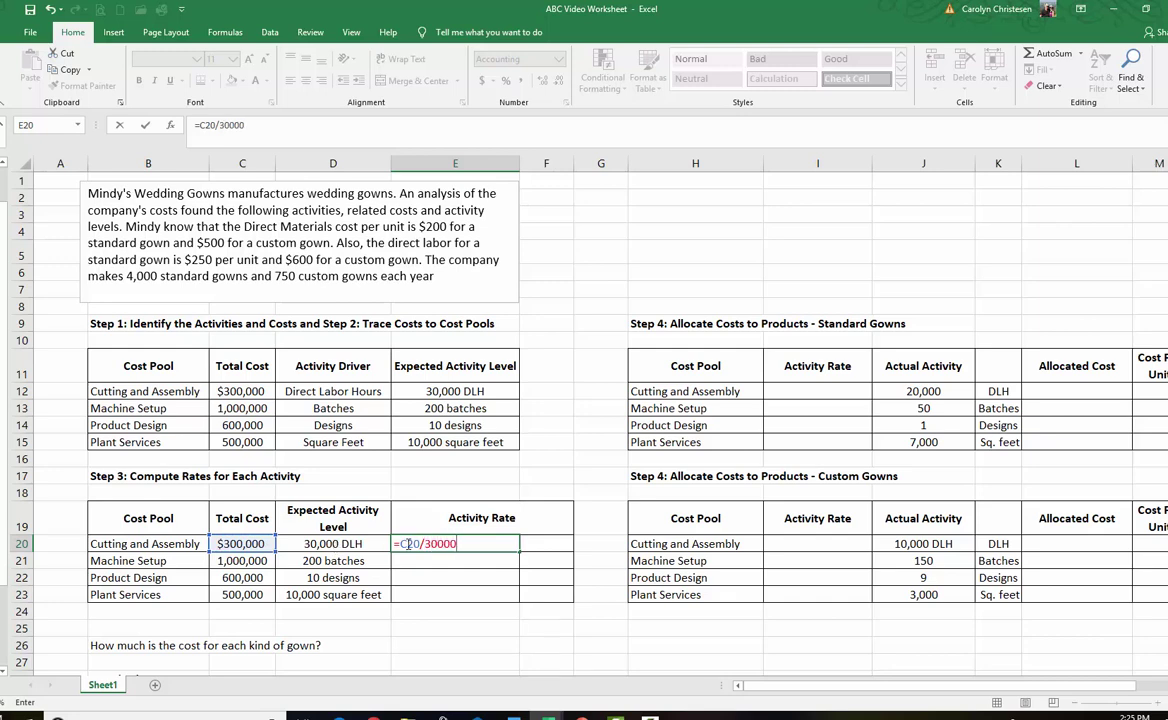
{"action": "key", "text": "Return"}
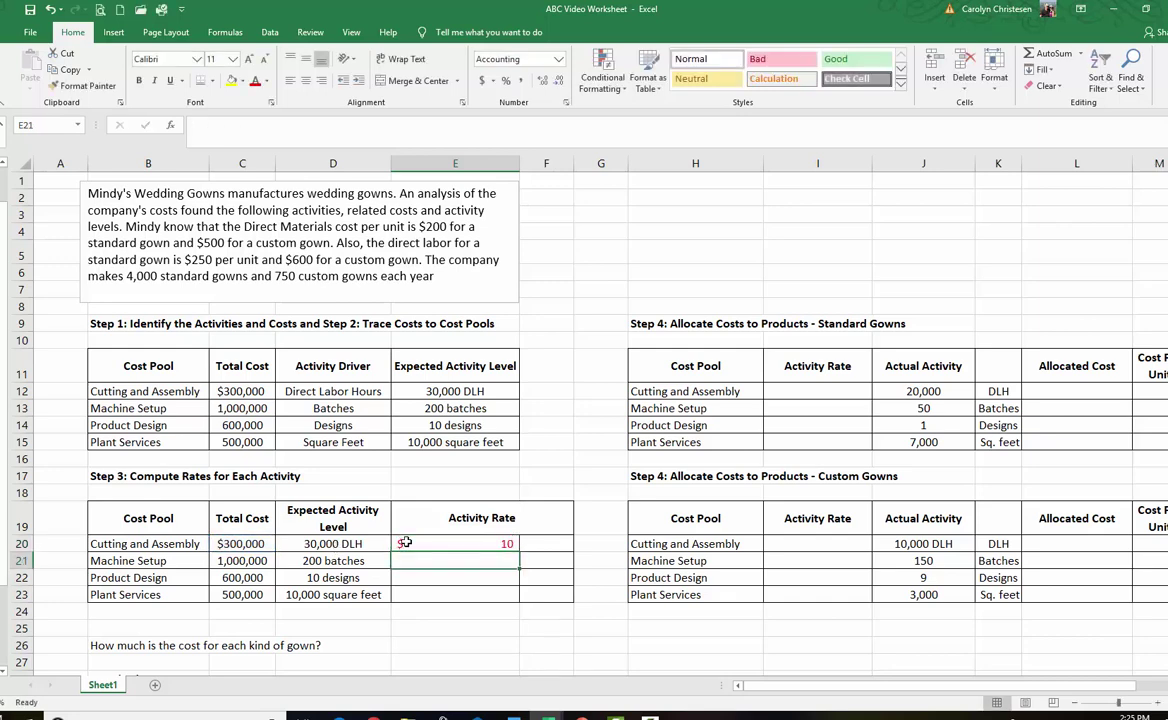
{"action": "left_click", "coordinate": [554, 542]}
{"action": "type", "text": "DL"}
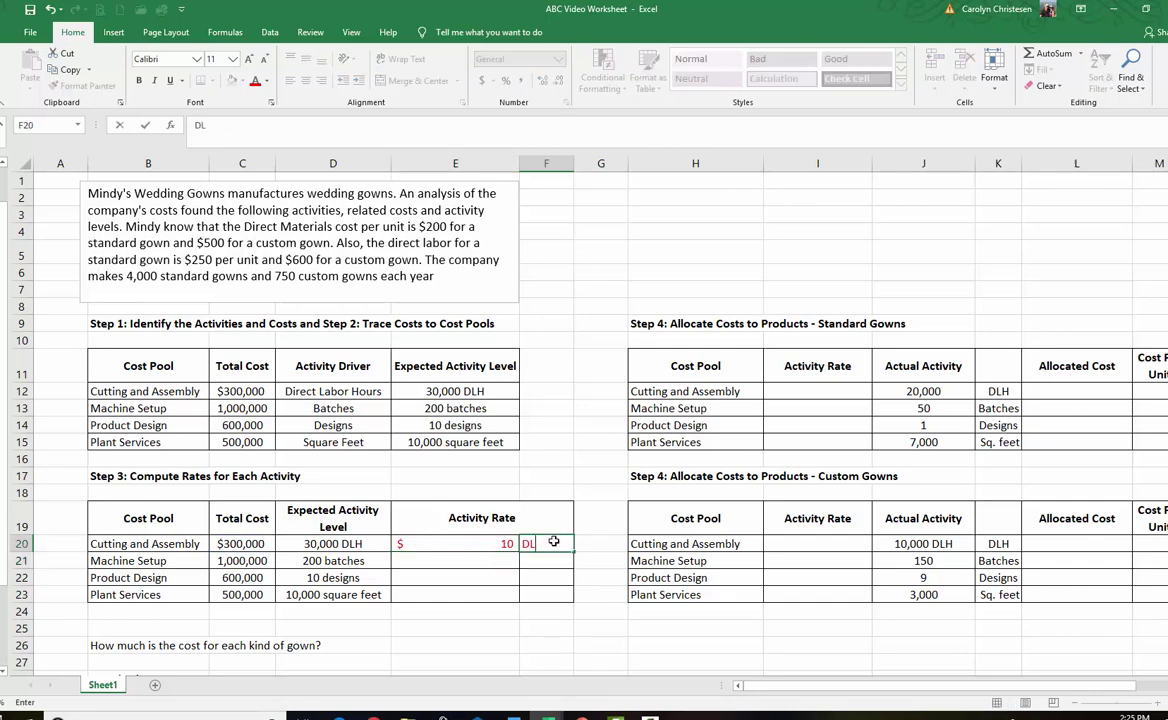
{"action": "type", "text": "H"}
{"action": "left_click", "coordinate": [478, 567]}
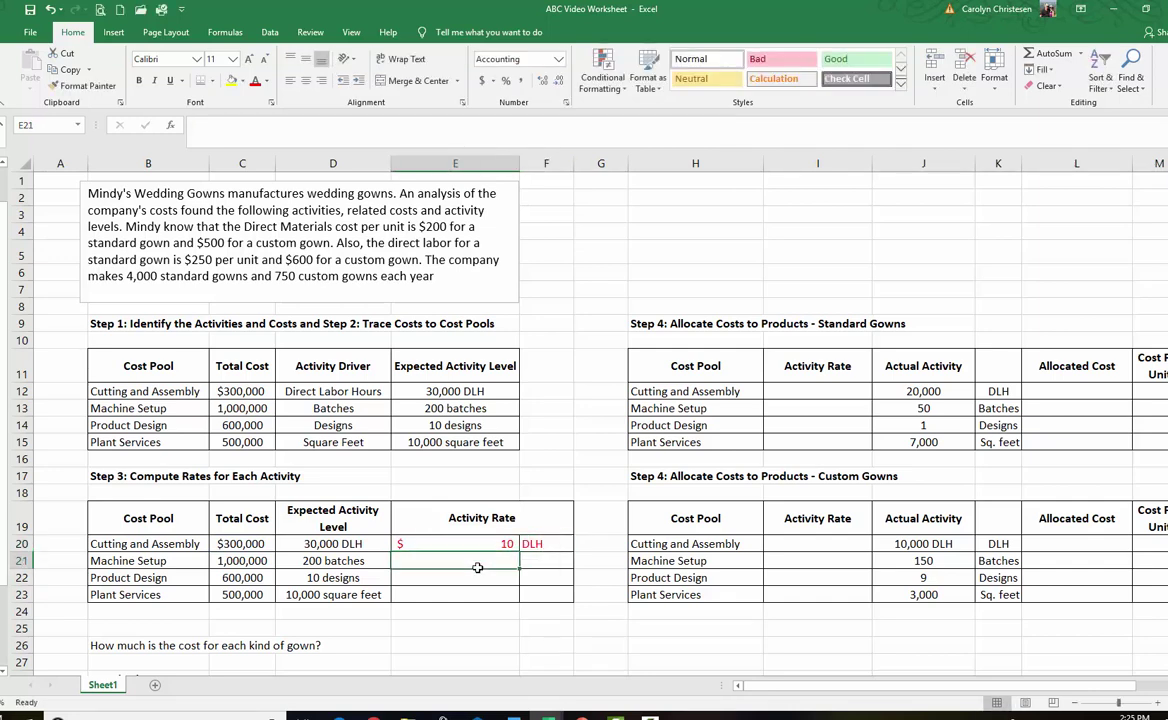
{"action": "left_click", "coordinate": [540, 544]}
{"action": "left_click_drag", "start_coordinate": [540, 544], "coordinate": [552, 543]}
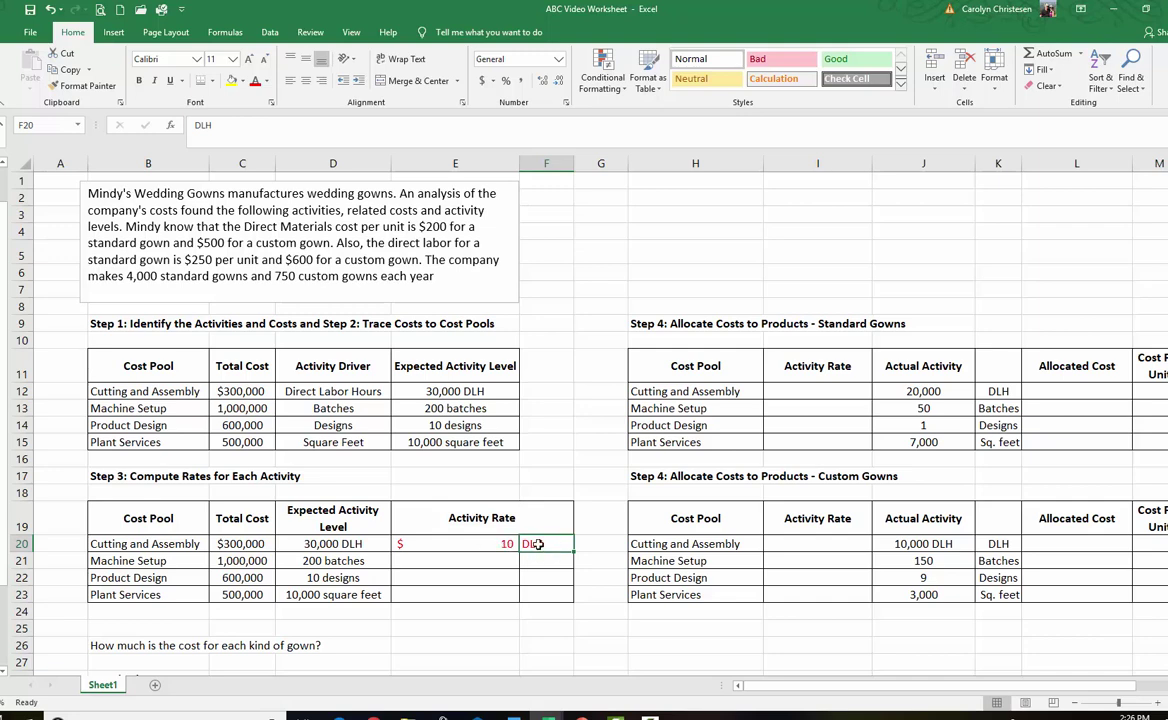
{"action": "left_click", "coordinate": [478, 545]}
Compute the Machine Setup activity rate in E21 as =C21/200 and enter the unit batch in F21
{"action": "left_click", "coordinate": [455, 562]}
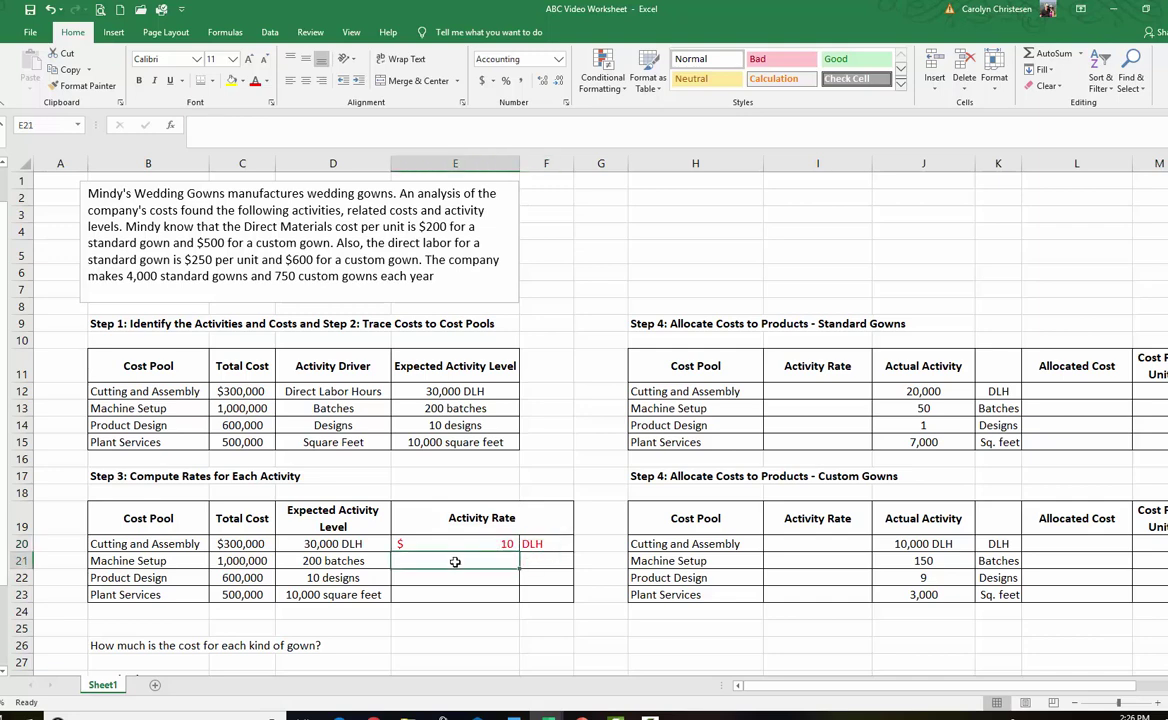
{"action": "type", "text": "="}
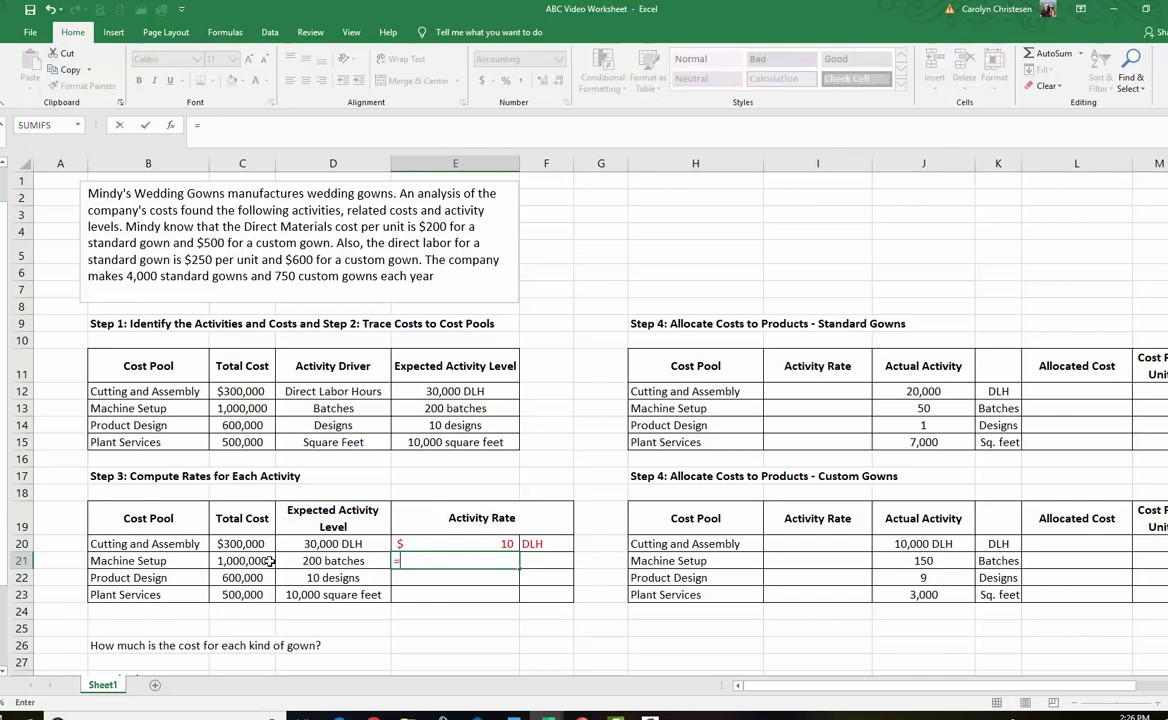
{"action": "left_click", "coordinate": [241, 563]}
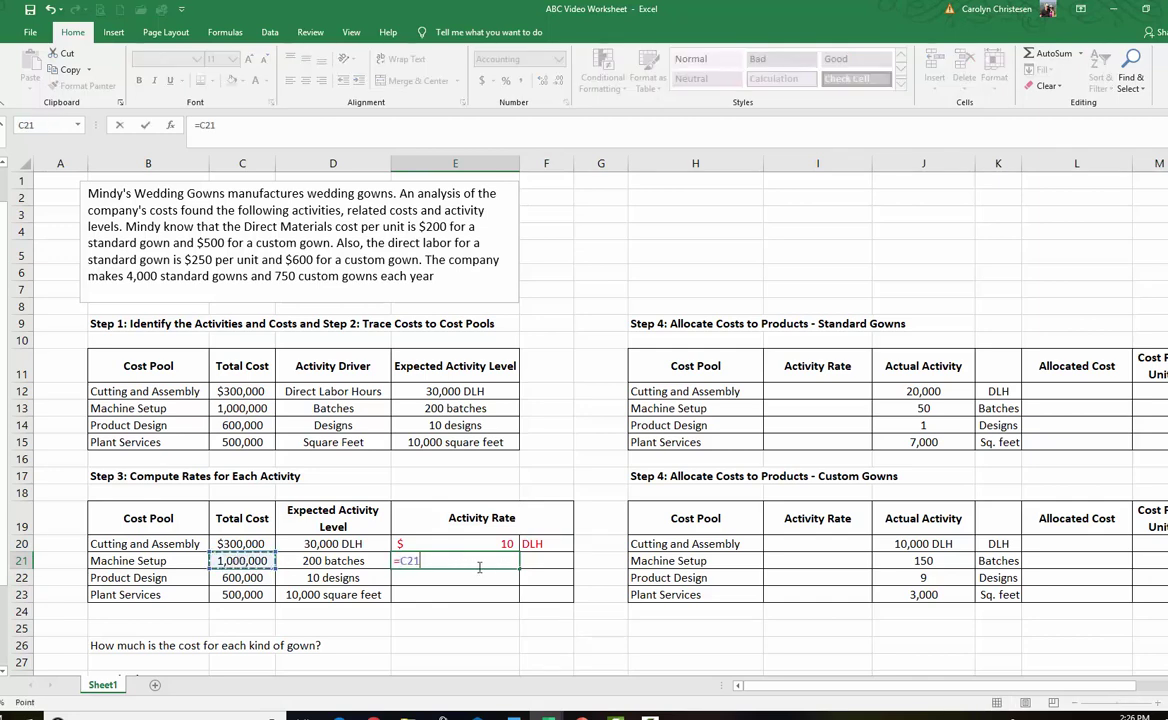
{"action": "type", "text": "/200"}
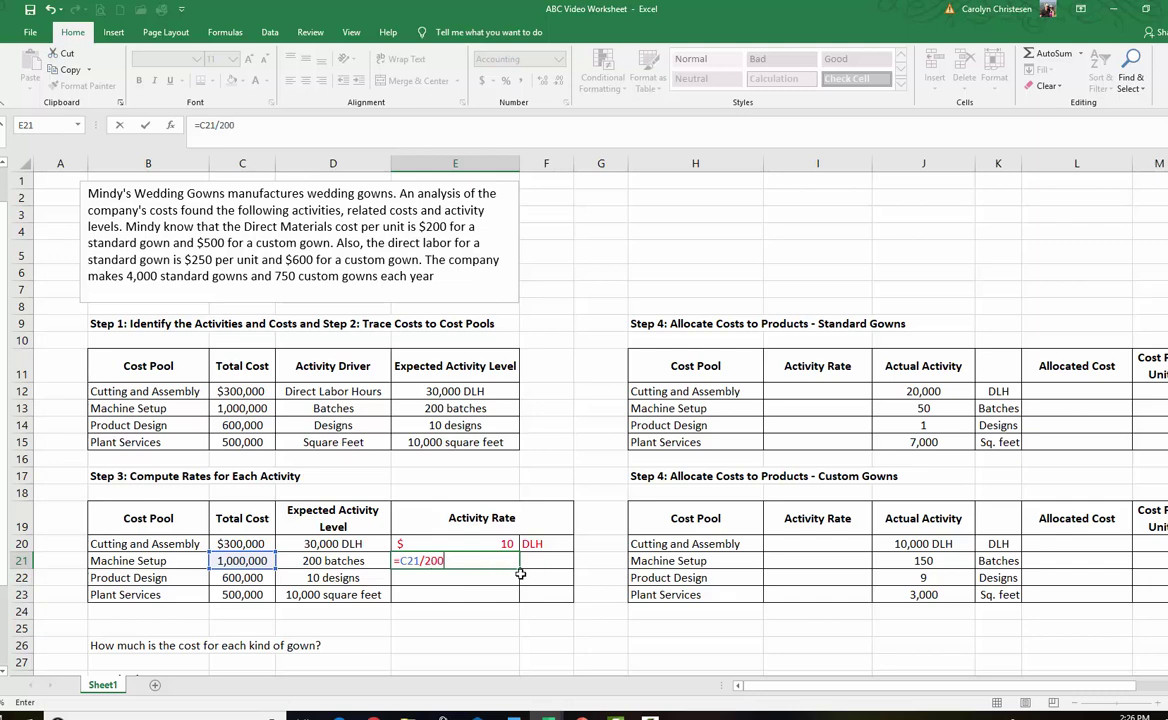
{"action": "key", "text": "ctrl+Return"}
{"action": "left_click", "coordinate": [542, 563]}
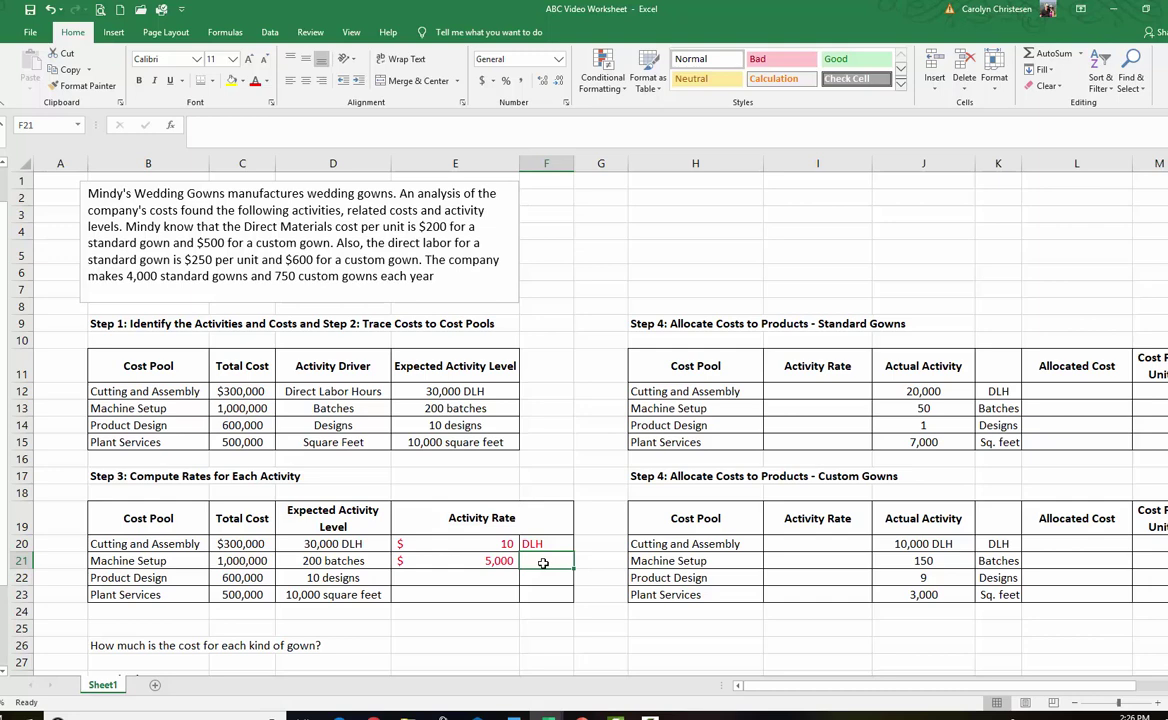
{"action": "type", "text": "batch"}
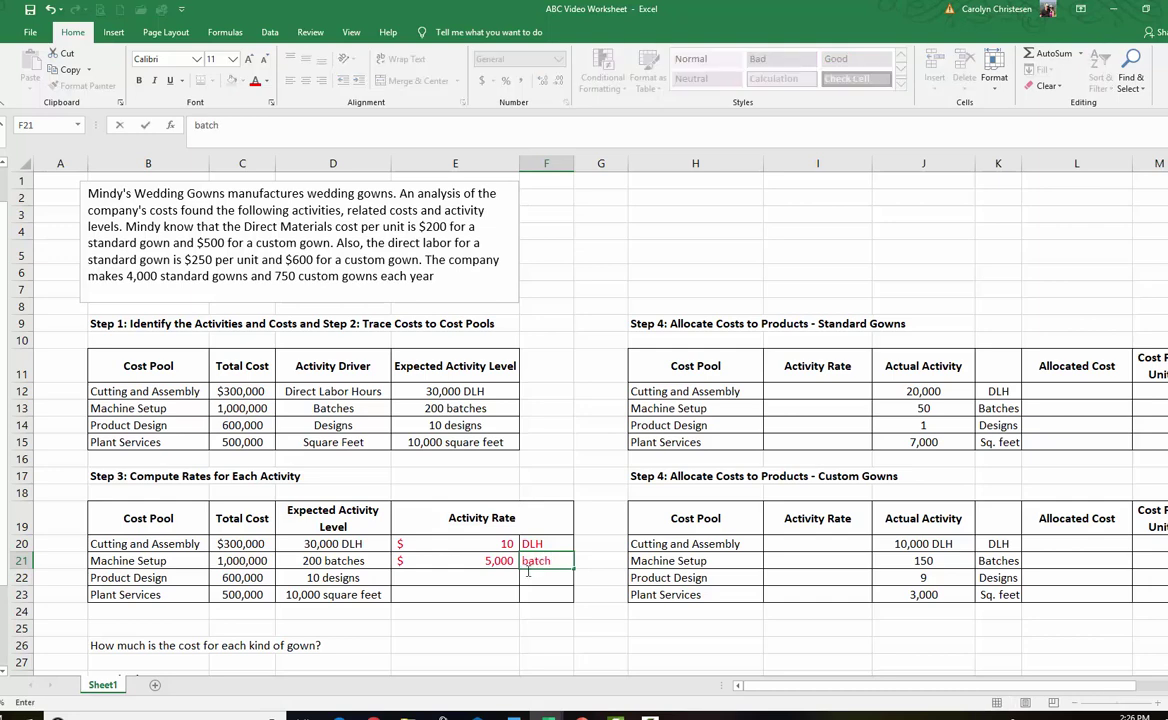
{"action": "left_click", "coordinate": [491, 590]}
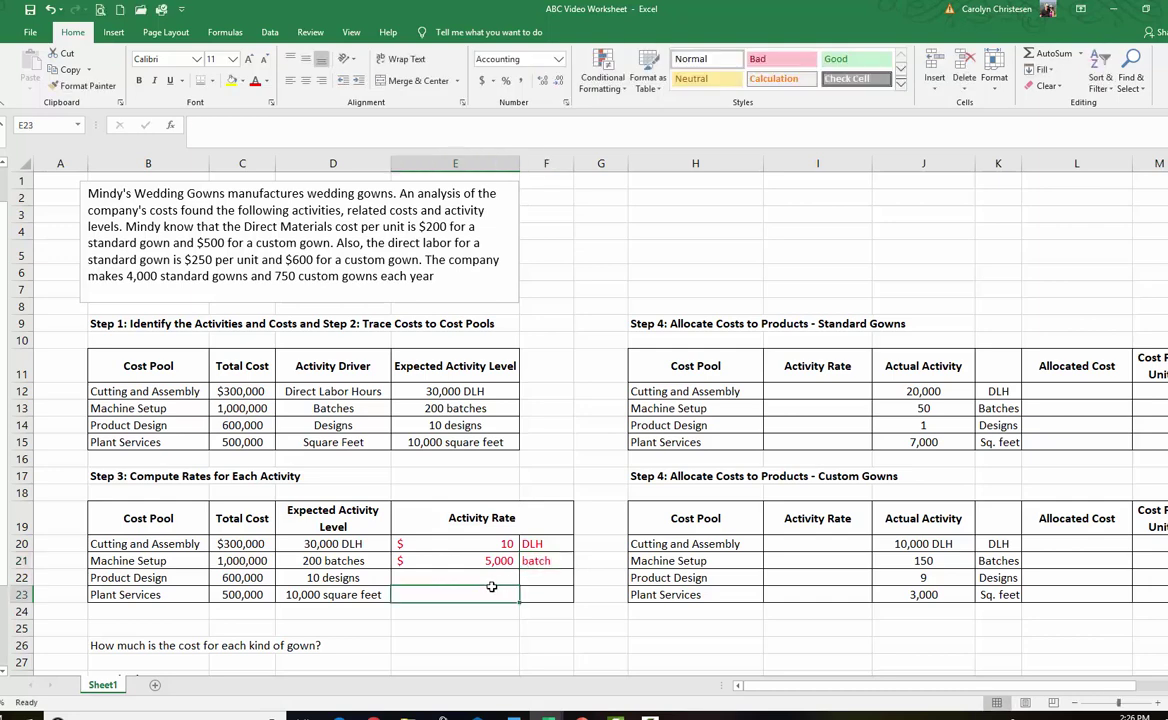
Compute the Product Design activity rate in E22 as =C22/10 and enter the unit design in F22
{"action": "left_click", "coordinate": [465, 578]}
{"action": "type", "text": "="}
{"action": "left_click", "coordinate": [232, 579]}
{"action": "type", "text": "/10"}
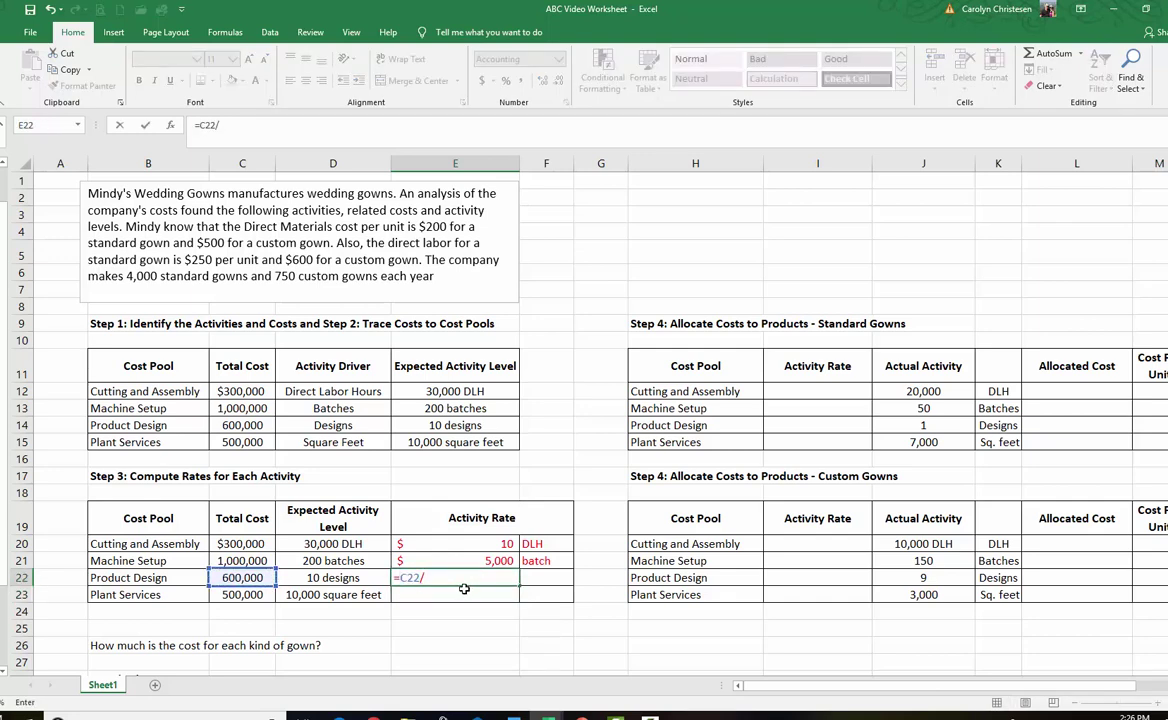
{"action": "key", "text": "Return"}
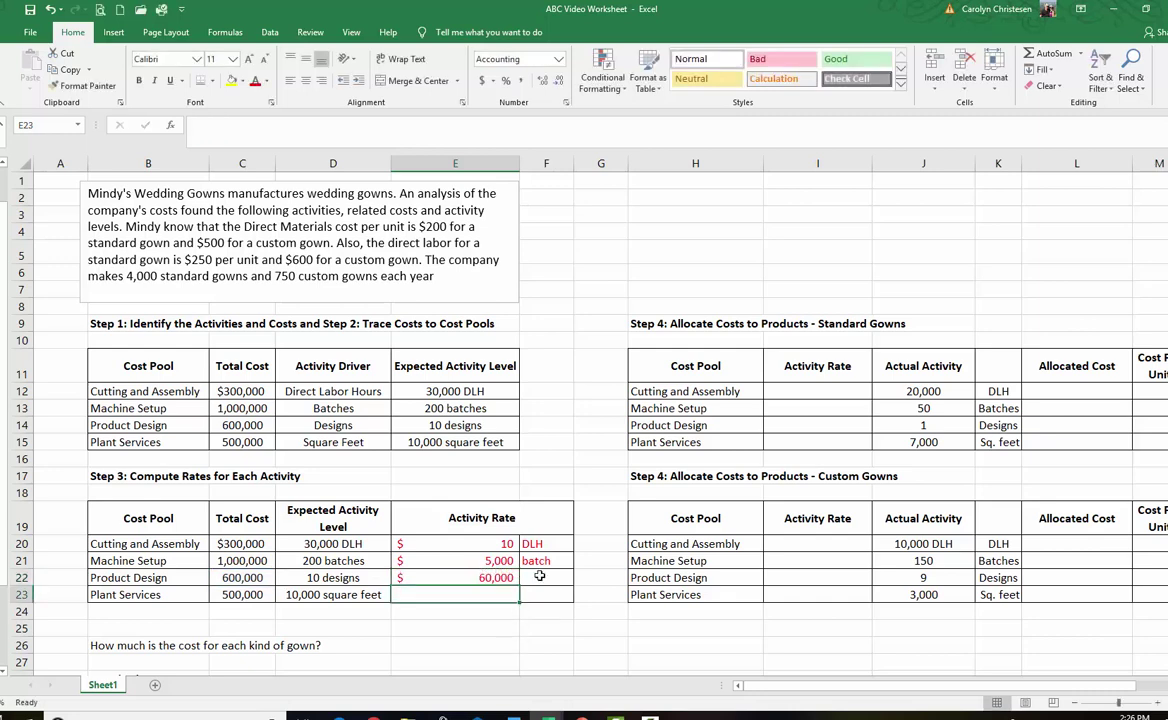
{"action": "left_click", "coordinate": [539, 576]}
{"action": "type", "text": "design"}
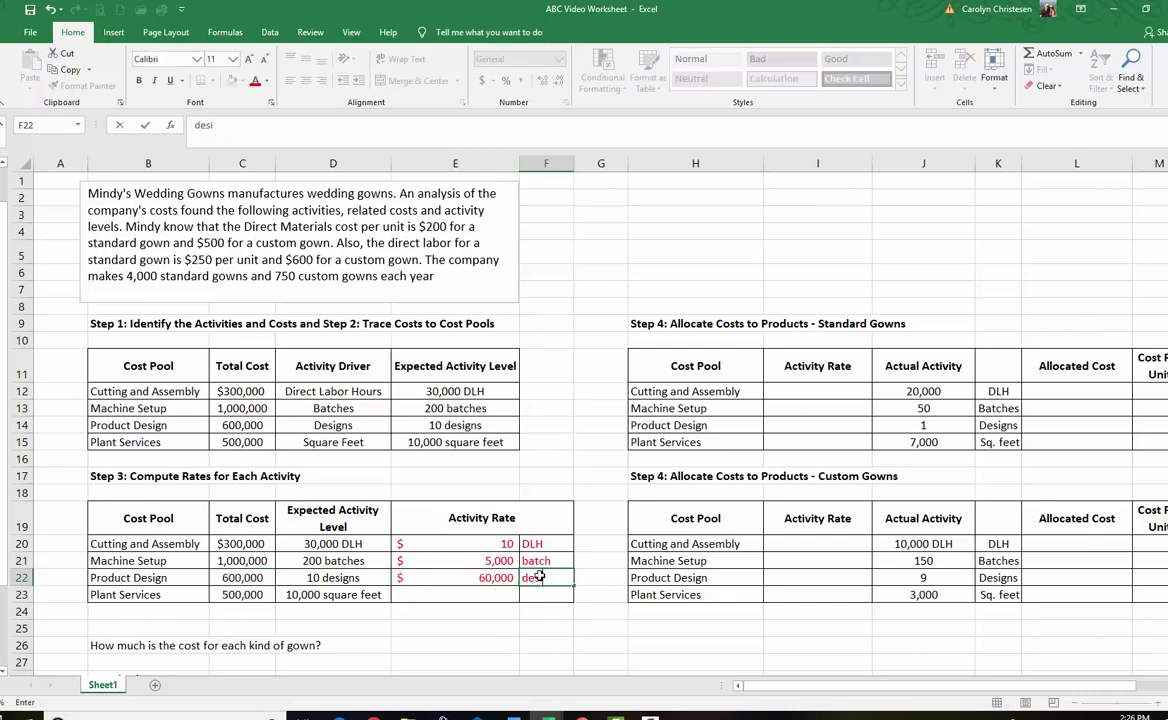
Compute the Plant Services activity rate in E23 as =C23/10000 and enter the unit sq.foot in F23
{"action": "left_click", "coordinate": [471, 597]}
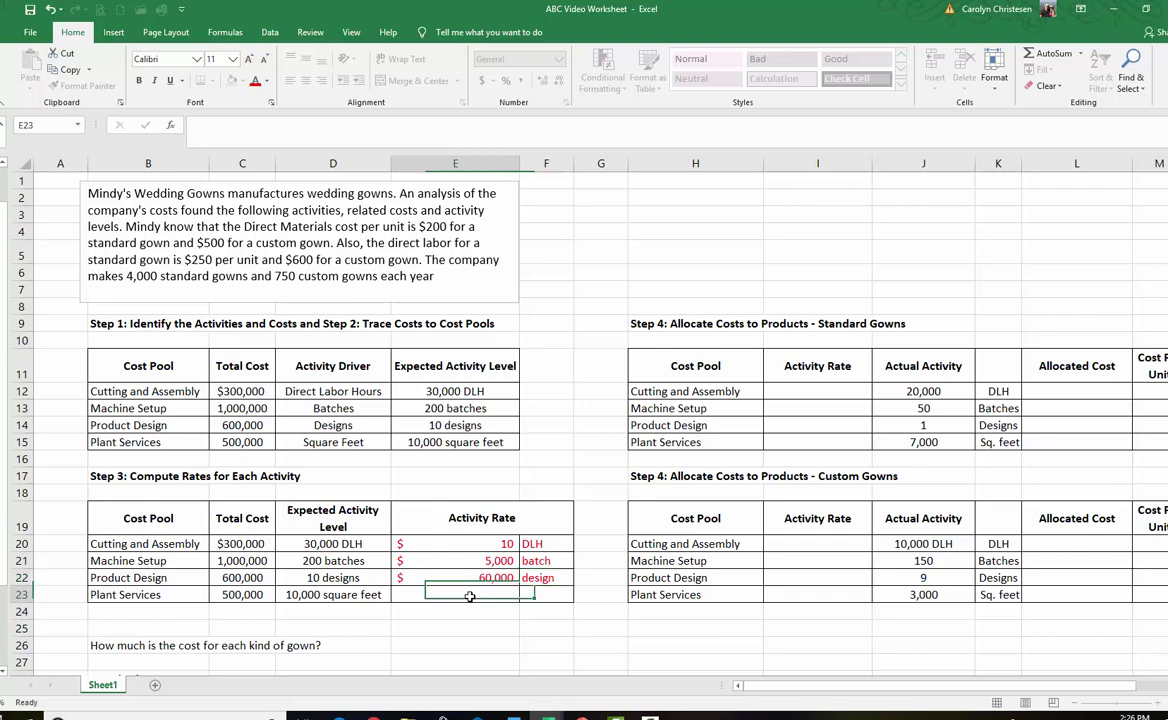
{"action": "type", "text": "="}
{"action": "left_click", "coordinate": [228, 593]}
{"action": "type", "text": "/10000"}
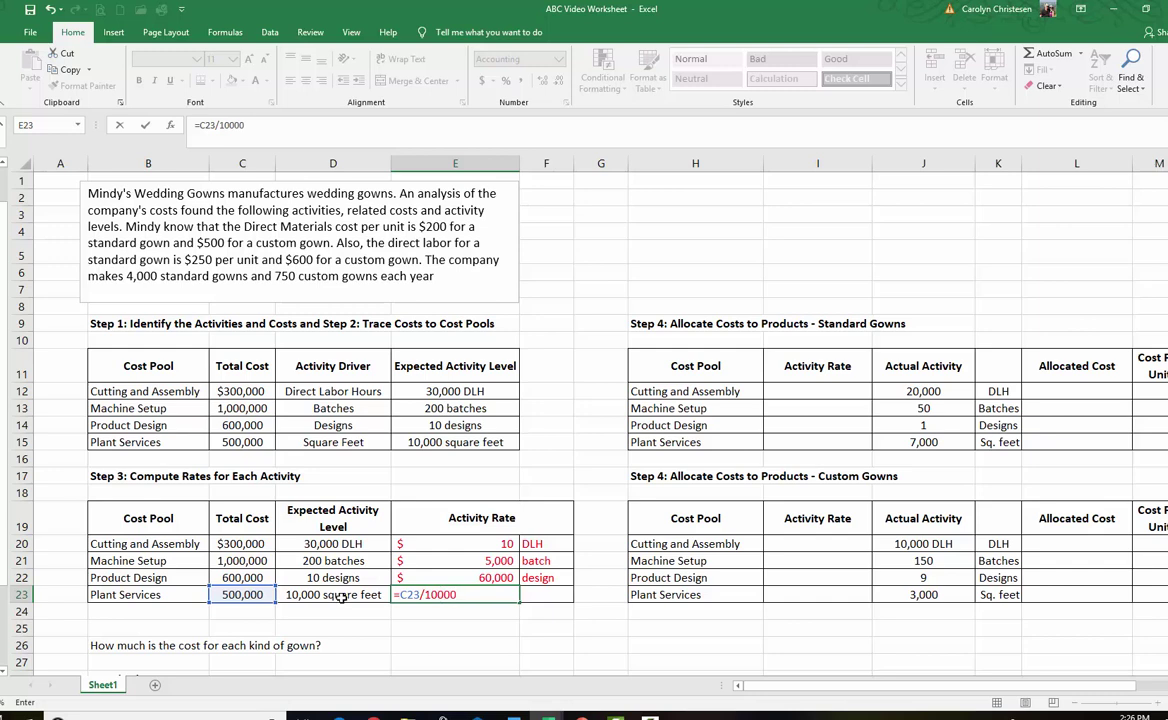
{"action": "key", "text": "Return"}
{"action": "left_click", "coordinate": [542, 594]}
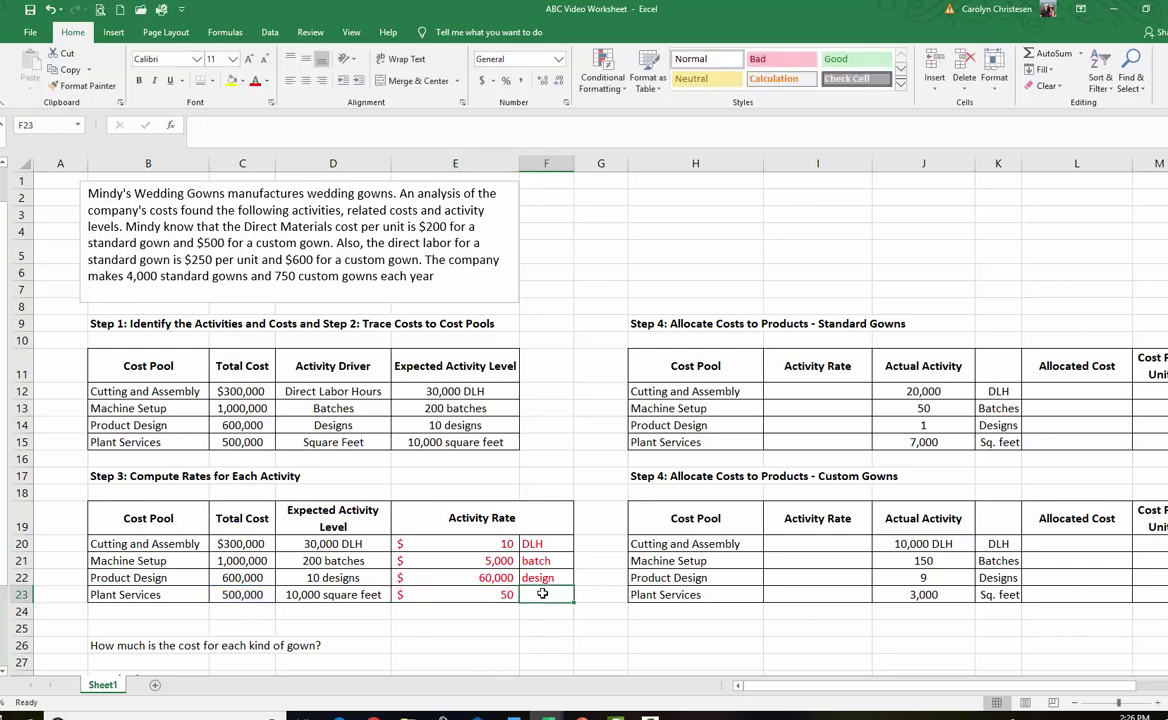
{"action": "type", "text": "sw"}
{"action": "key", "text": "BackSpace"}
{"action": "type", "text": "q."}
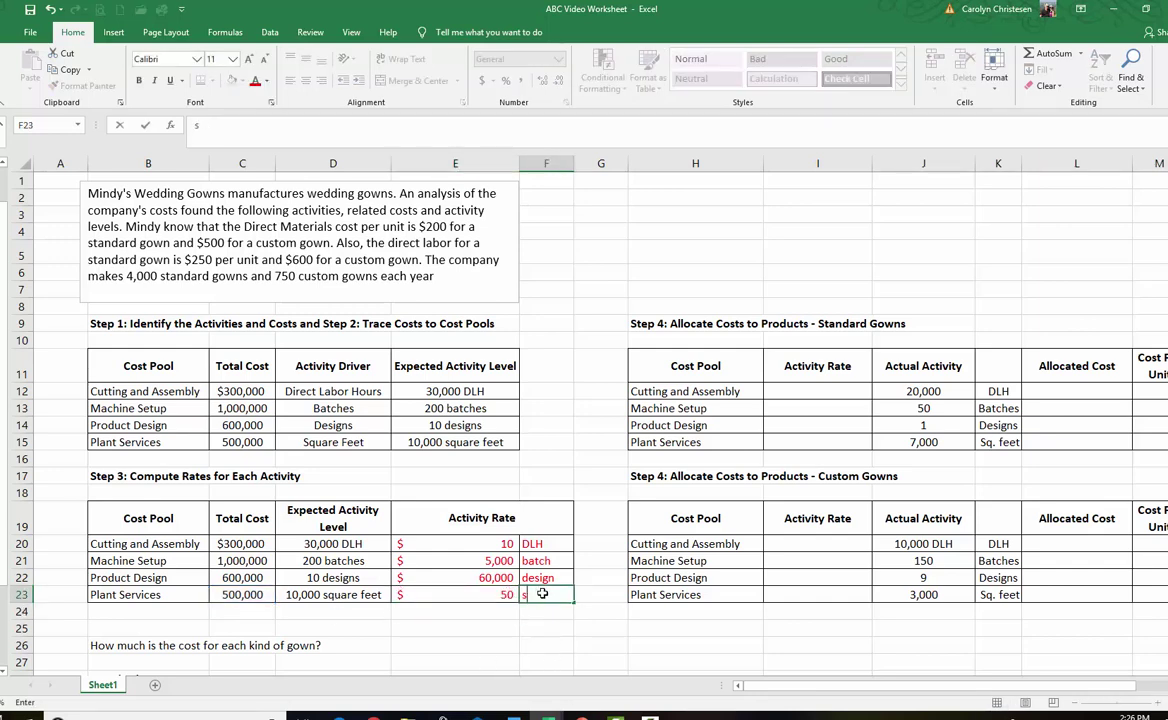
{"action": "type", "text": "foot"}
{"action": "left_click", "coordinate": [482, 641]}
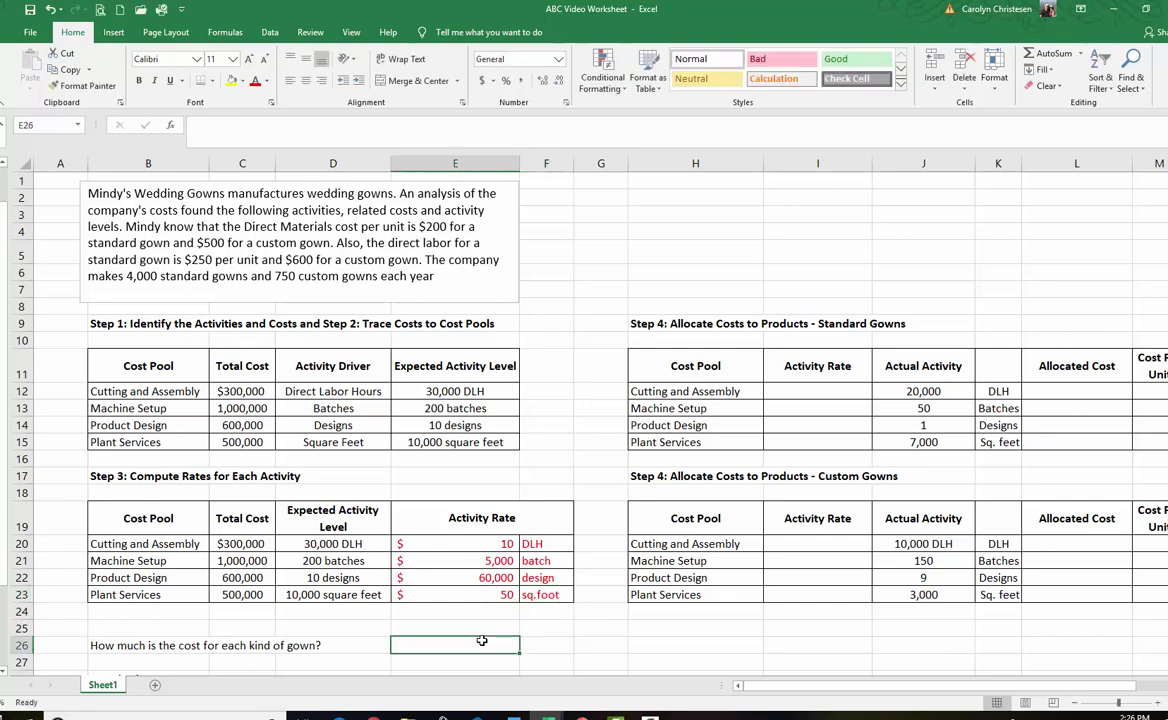
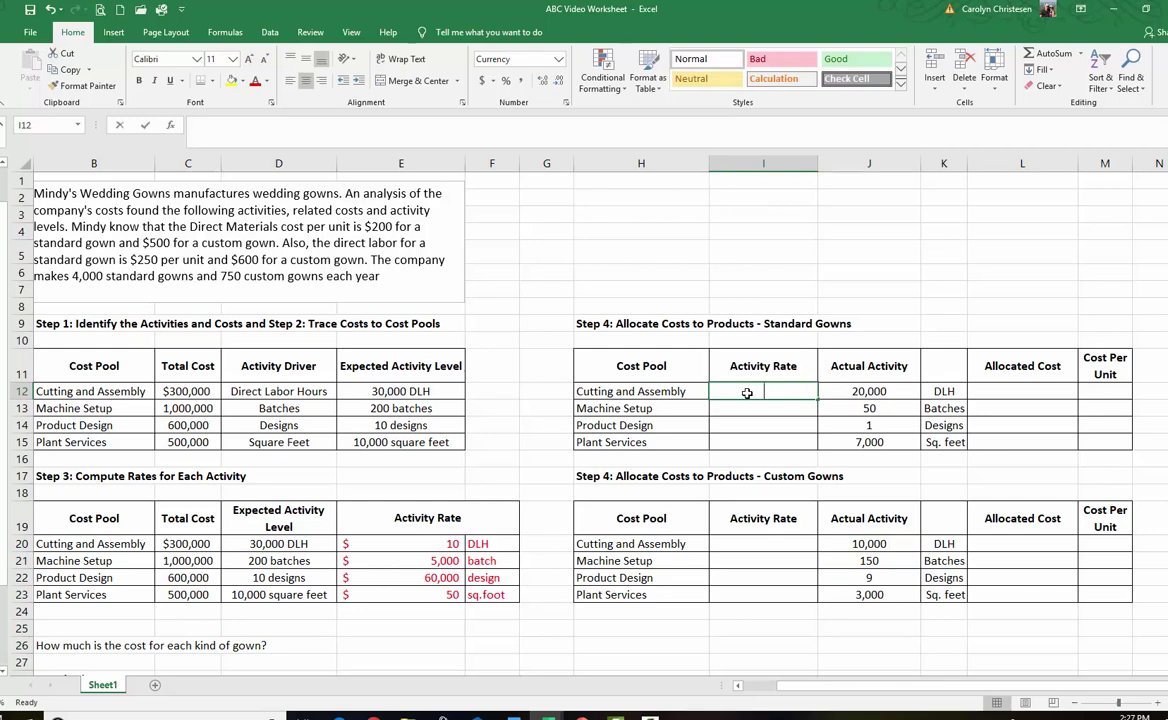
Link the Standard Gowns activity rate in I12 to E20 and fill the formula down through I15
{"action": "type", "text": "="}
{"action": "left_click", "coordinate": [437, 543]}
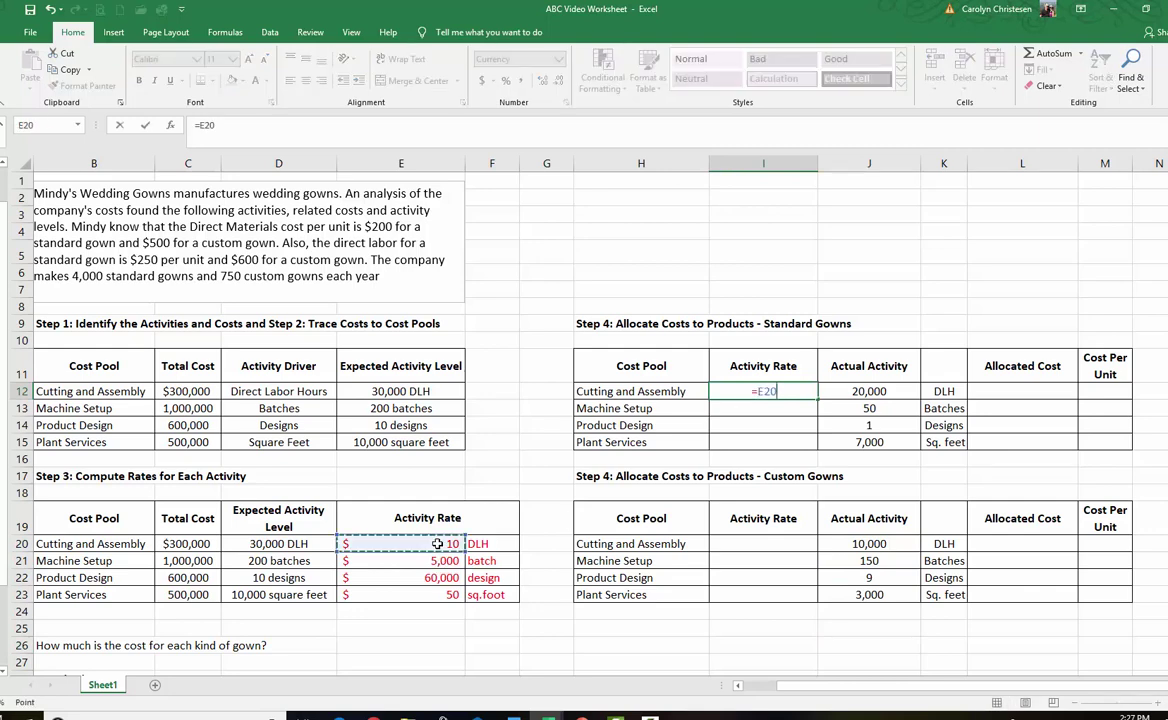
{"action": "key", "text": "Return"}
{"action": "left_click", "coordinate": [782, 391]}
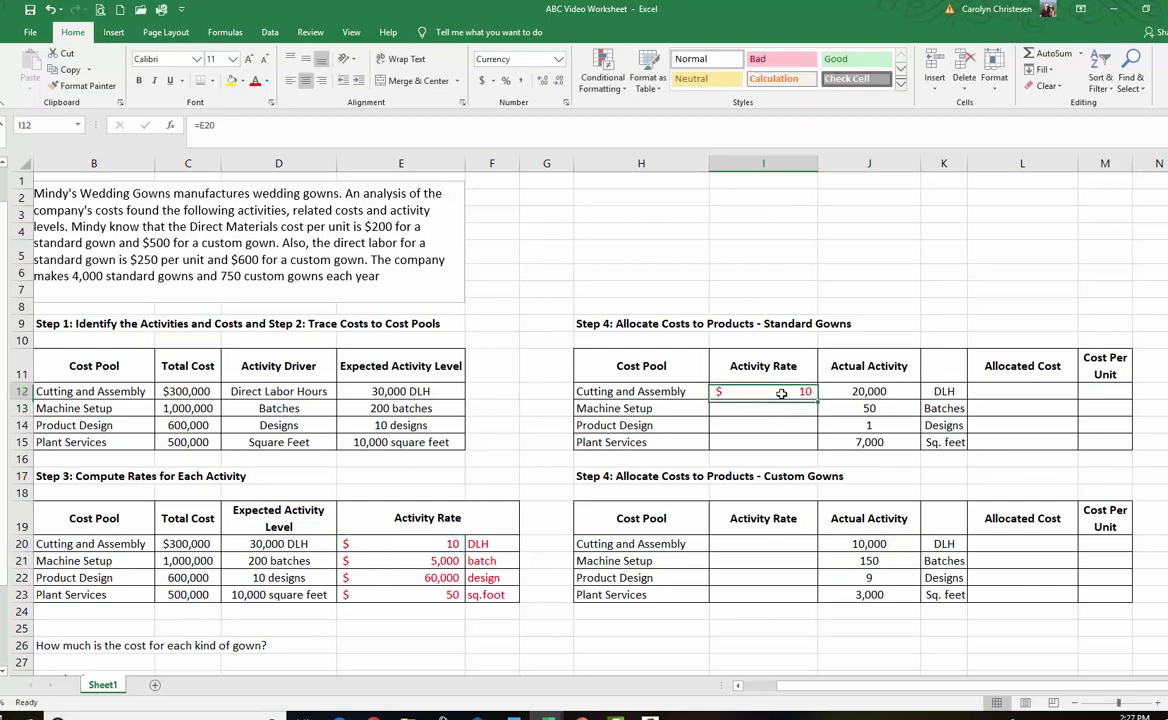
{"action": "left_click_drag", "start_coordinate": [817, 400], "coordinate": [759, 466]}
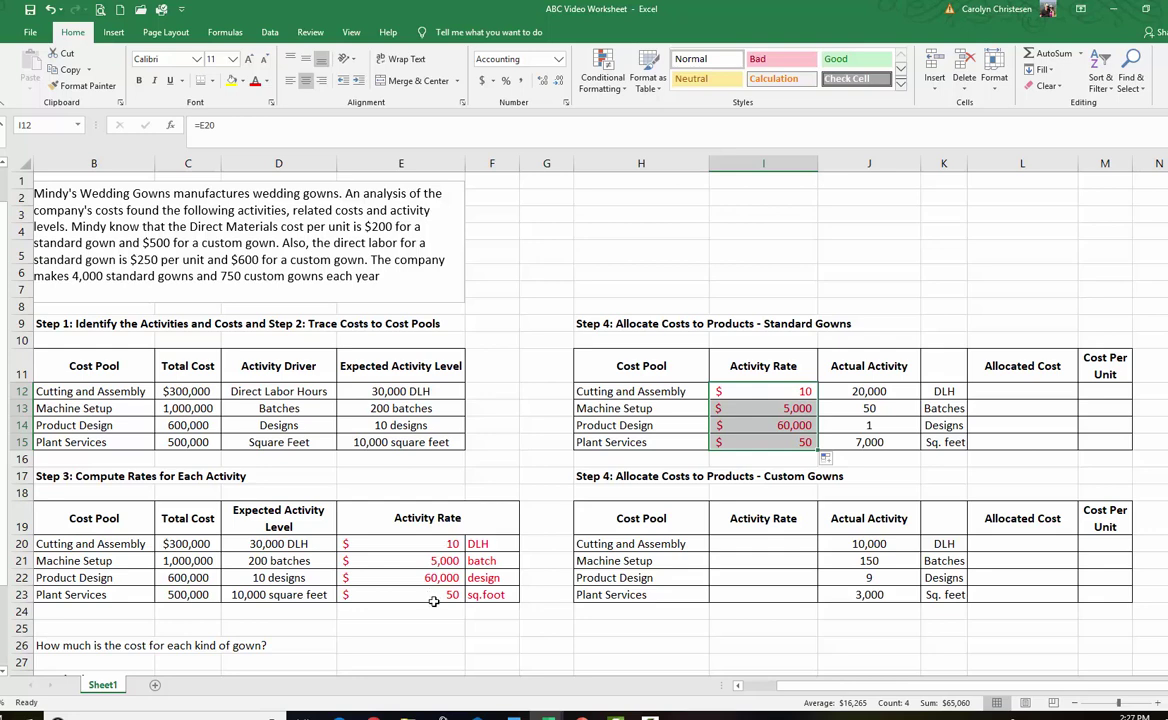
Link the Custom Gowns activity rate in I20 to E20 and fill the formula down through I23
{"action": "left_click", "coordinate": [763, 544]}
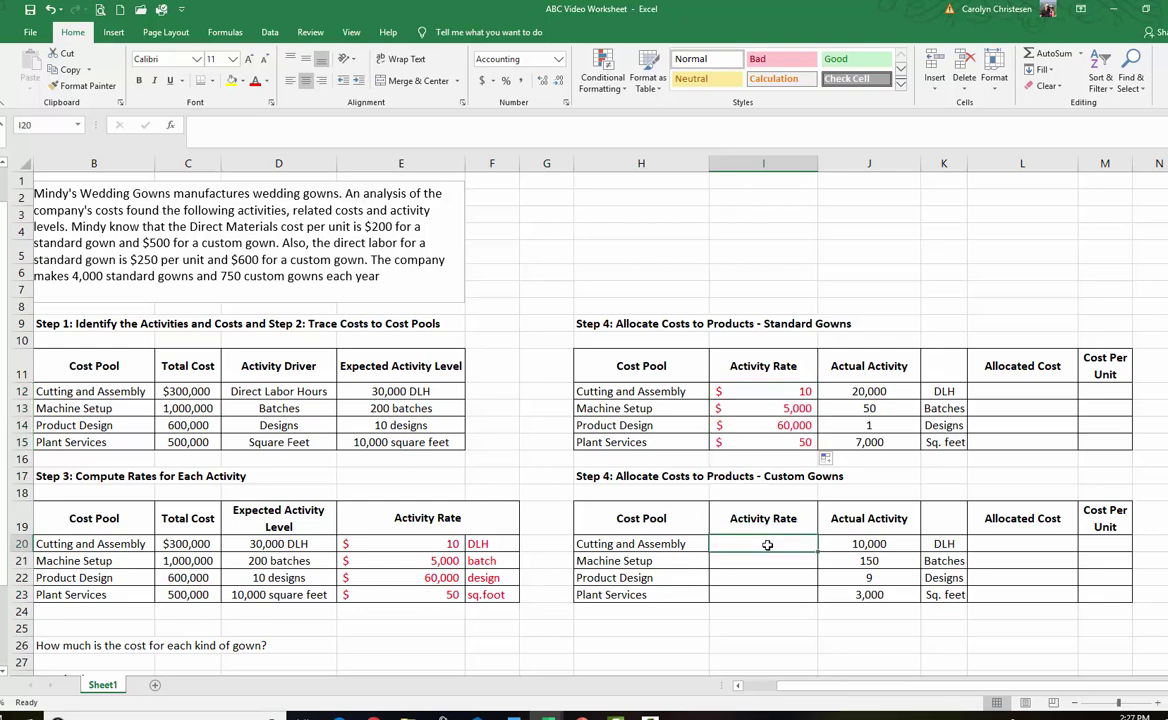
{"action": "type", "text": "="}
{"action": "left_click", "coordinate": [431, 544]}
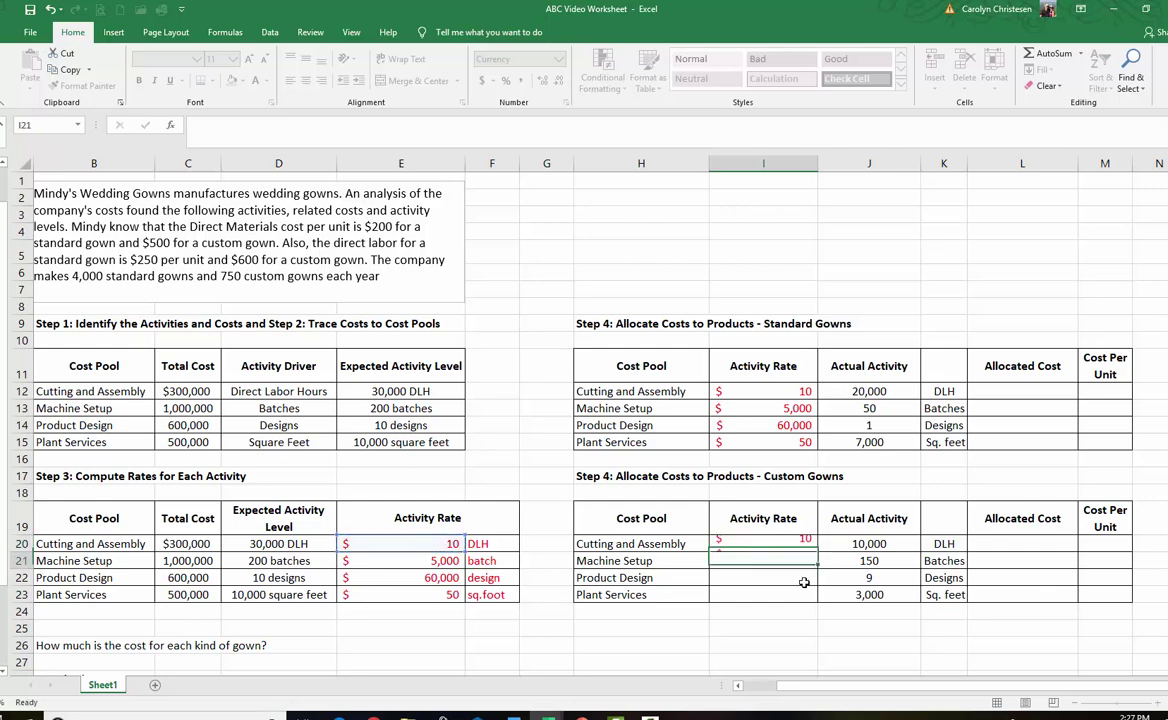
{"action": "key", "text": "Return"}
{"action": "left_click", "coordinate": [790, 545]}
{"action": "left_click_drag", "start_coordinate": [816, 553], "coordinate": [811, 600]}
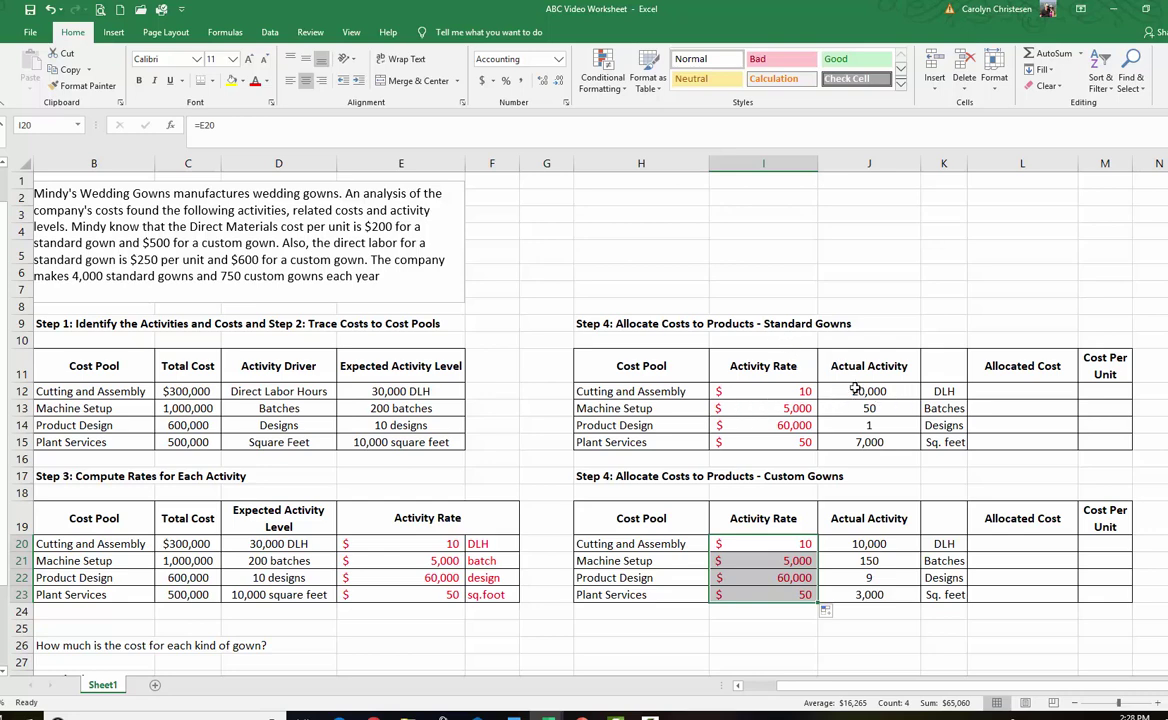
Calculate the Standard Gowns allocated cost for Cutting and Assembly in L12 as =I12*J12
{"action": "left_click", "coordinate": [1017, 392]}
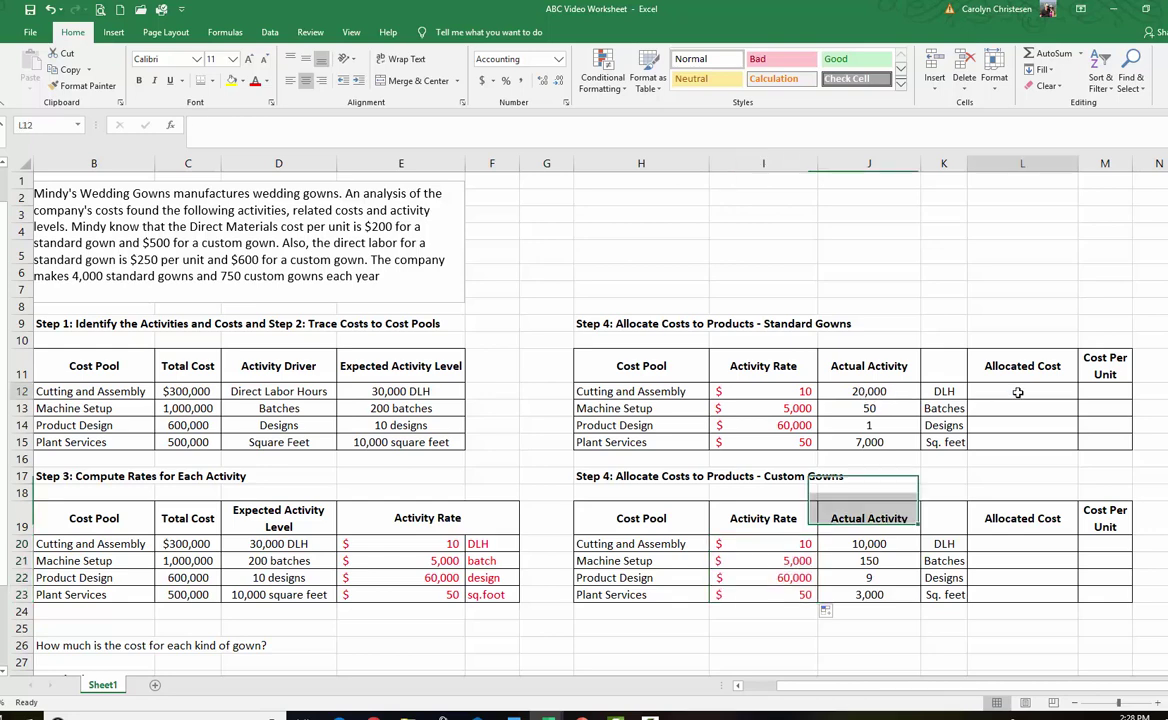
{"action": "type", "text": "="}
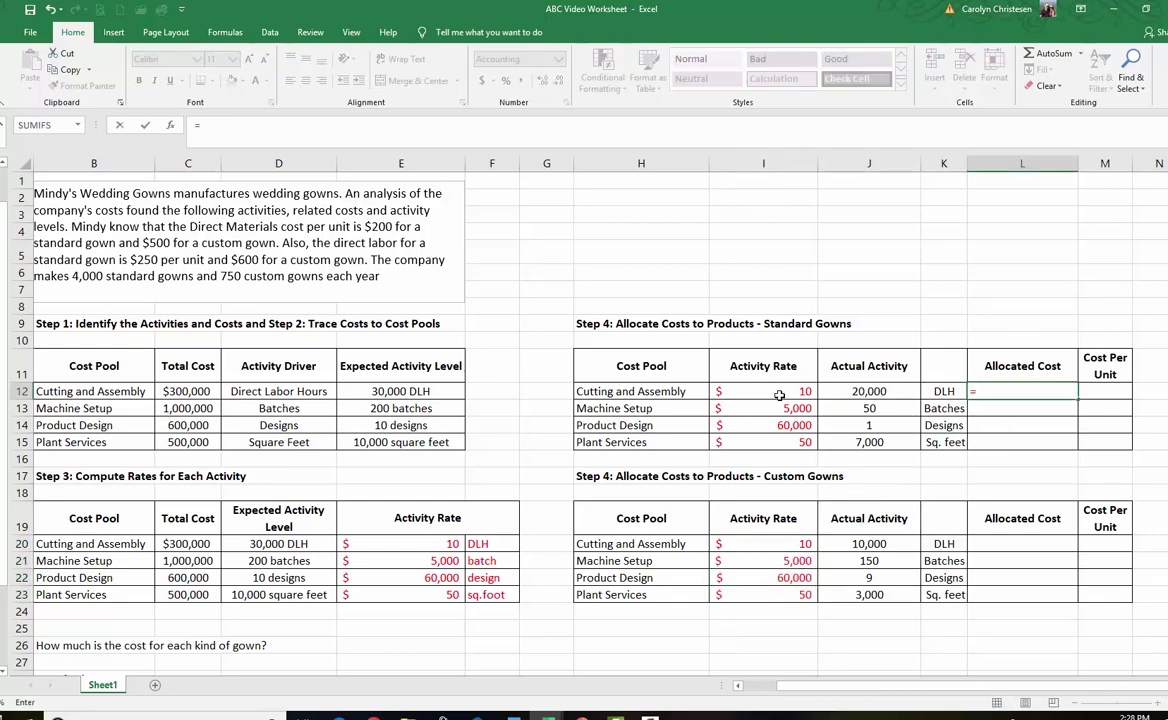
{"action": "left_click", "coordinate": [779, 395]}
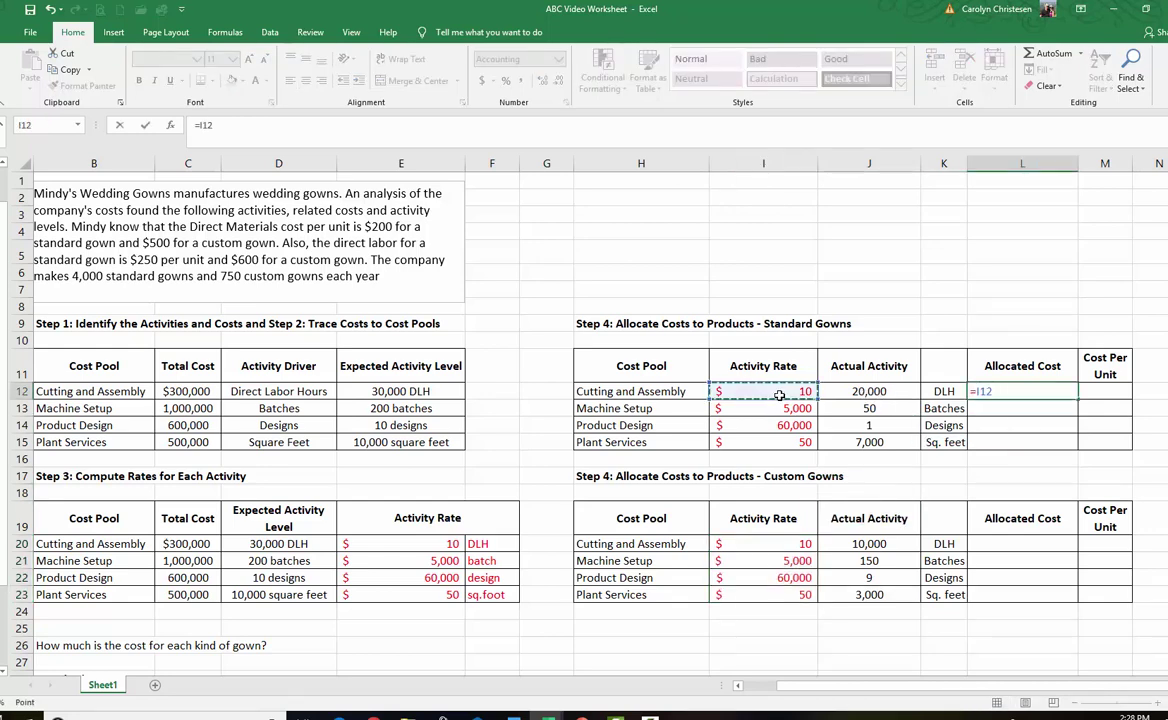
{"action": "type", "text": "*"}
{"action": "left_click", "coordinate": [857, 392]}
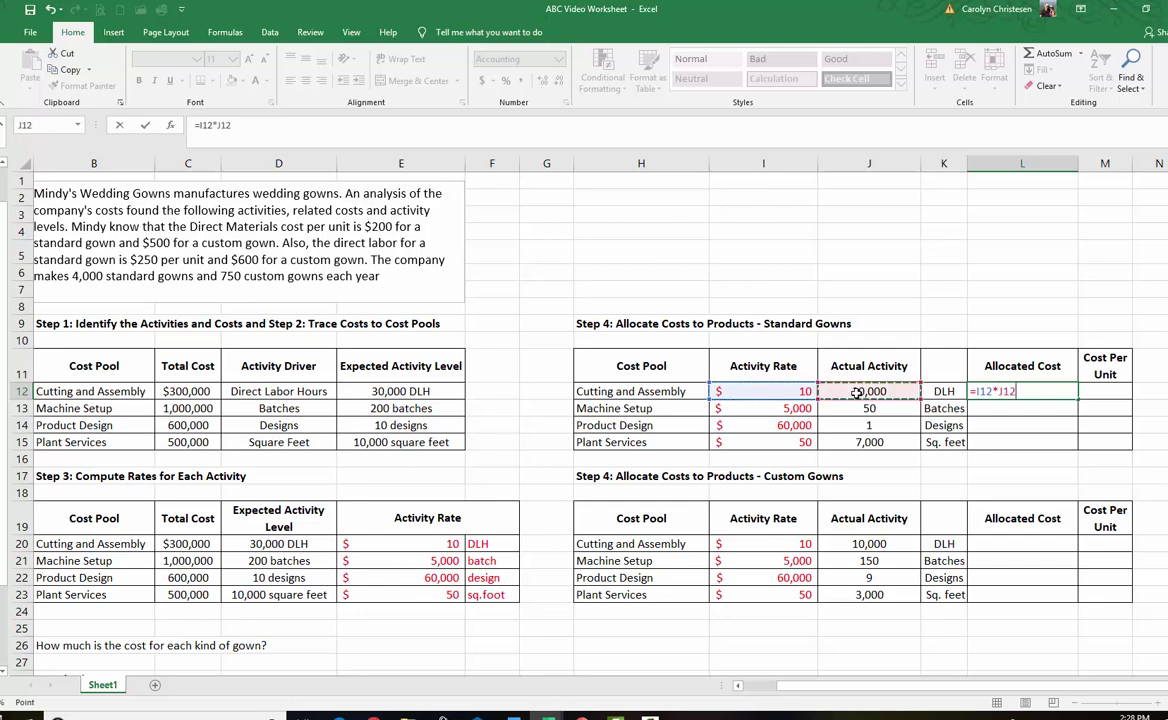
{"action": "key", "text": "Return"}
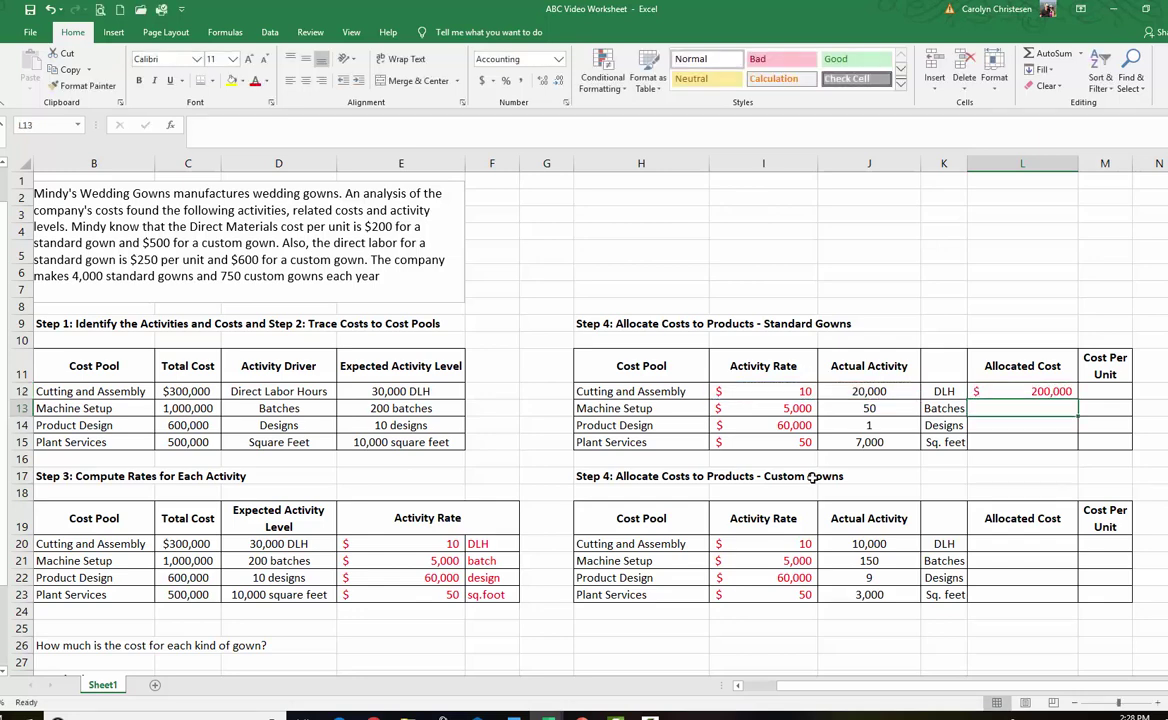
Fill the Standard Gowns allocated cost formula from L12 down through L15
{"action": "left_click", "coordinate": [1034, 393]}
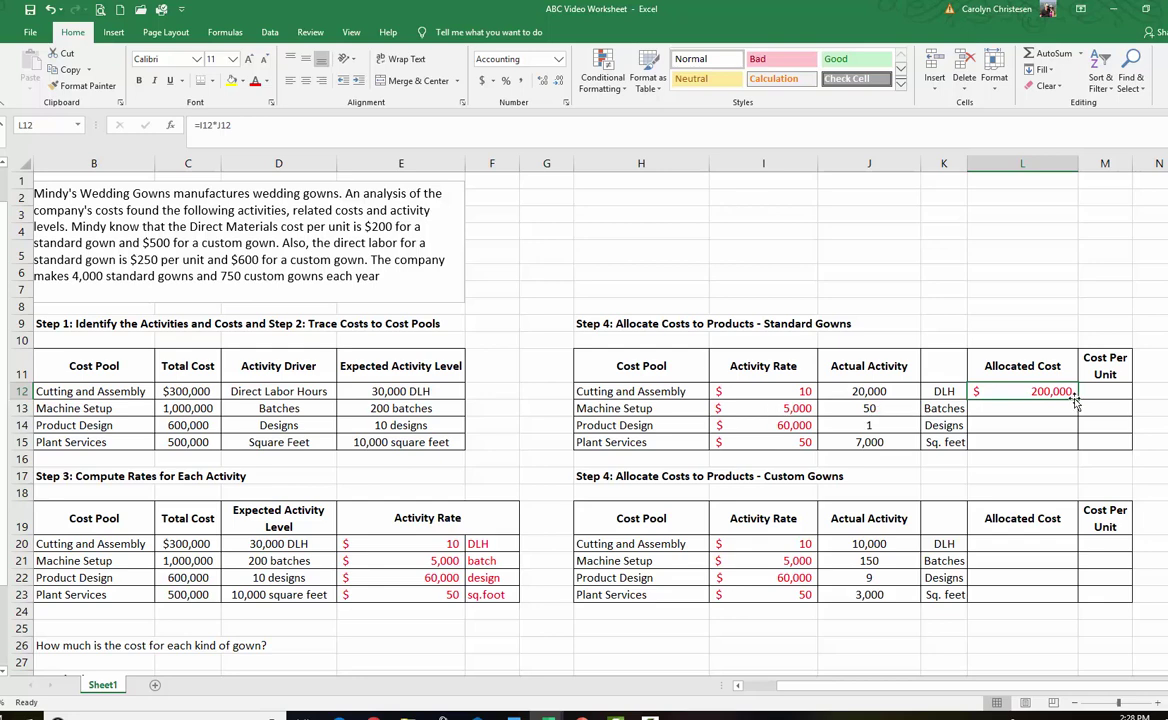
{"action": "left_click_drag", "start_coordinate": [1077, 399], "coordinate": [1075, 445]}
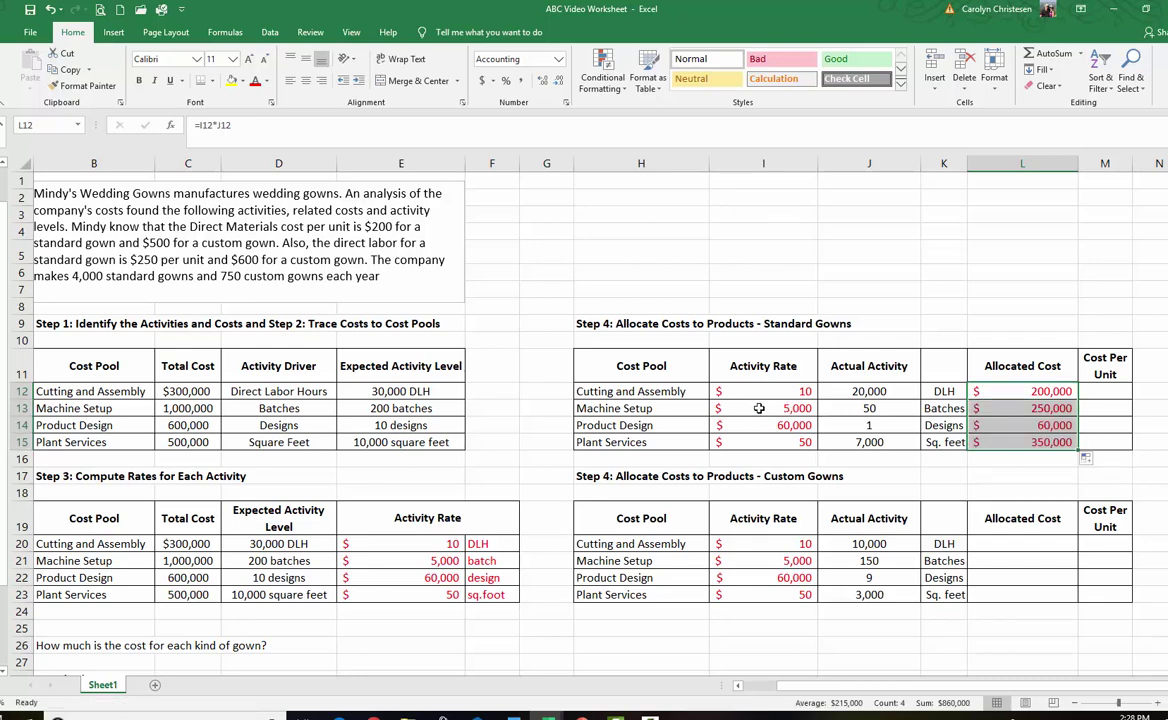
{"action": "left_click", "coordinate": [1022, 415]}
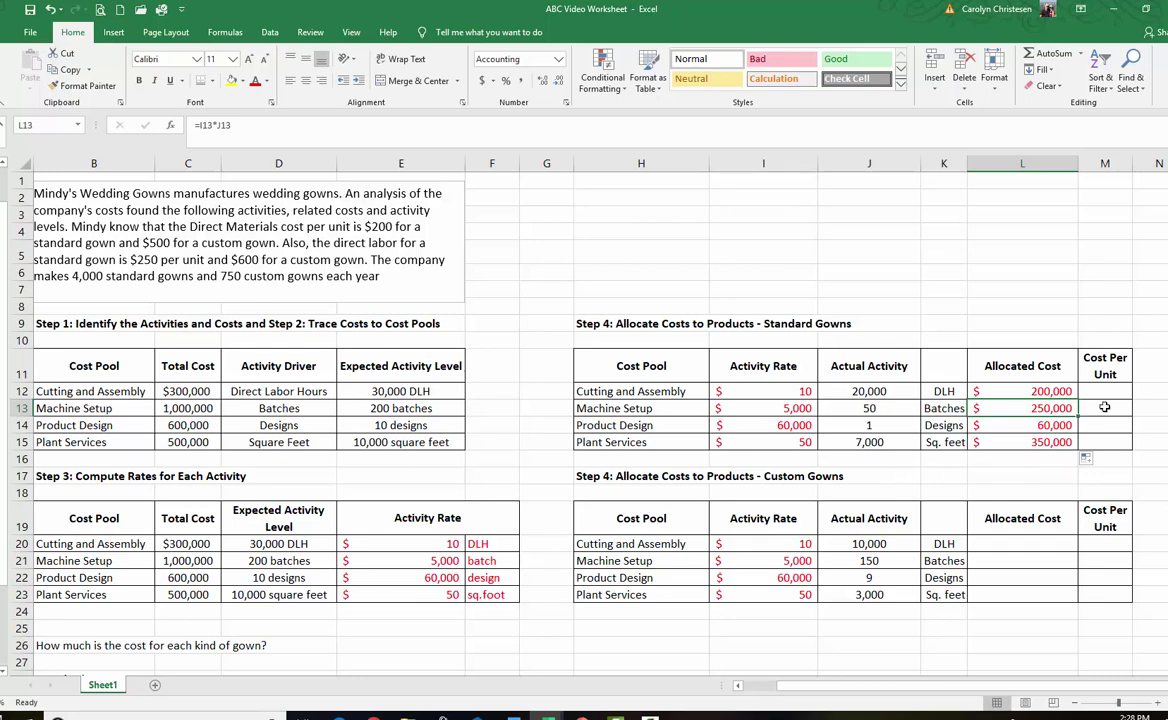
{"action": "key", "text": "Up"}
{"action": "key", "text": "Right"}
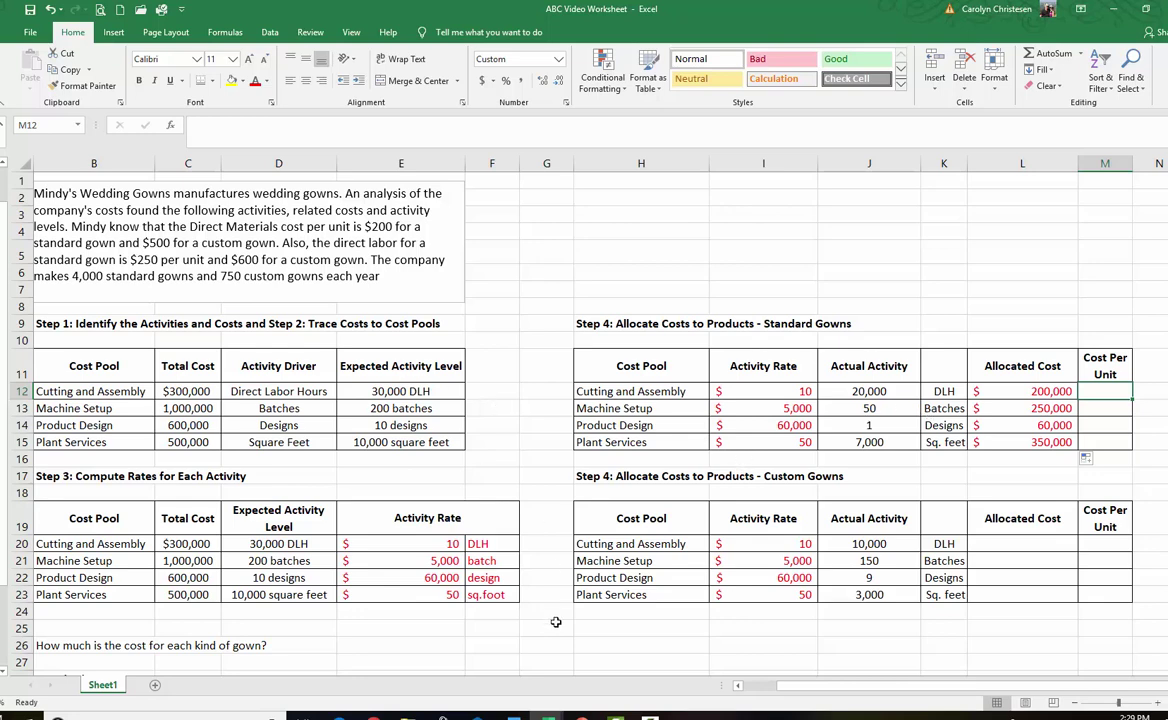
{"action": "left_click", "coordinate": [735, 686]}
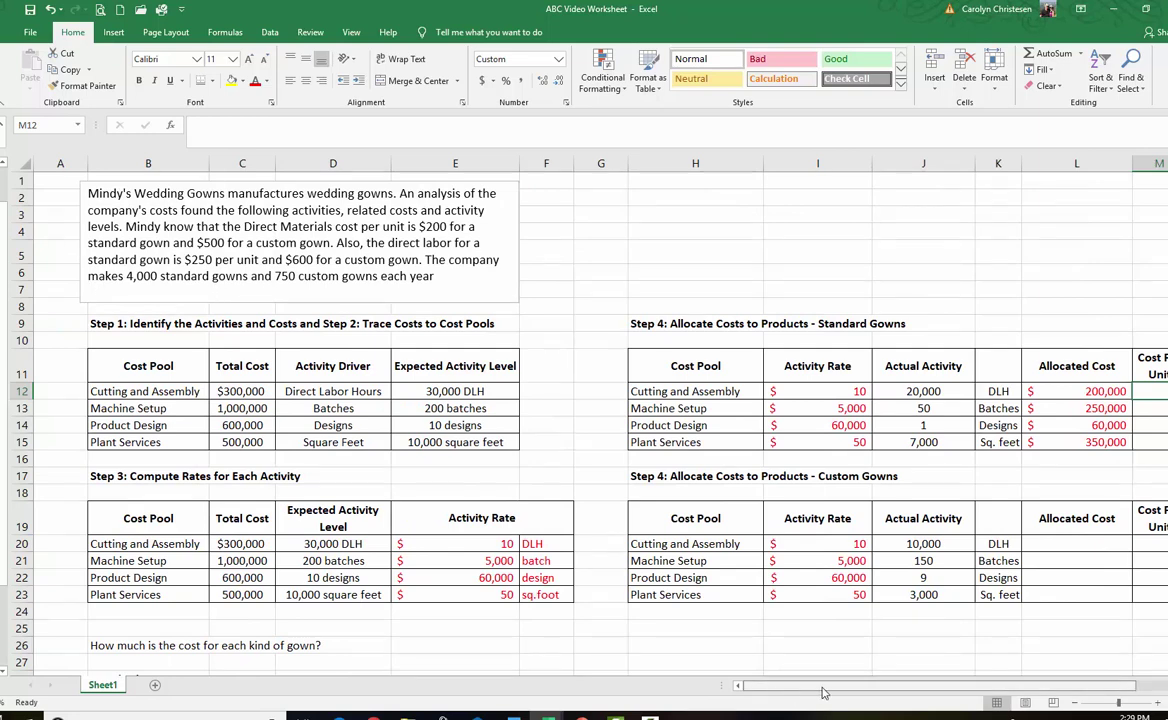
{"action": "left_click_drag", "start_coordinate": [870, 689], "coordinate": [890, 690]}
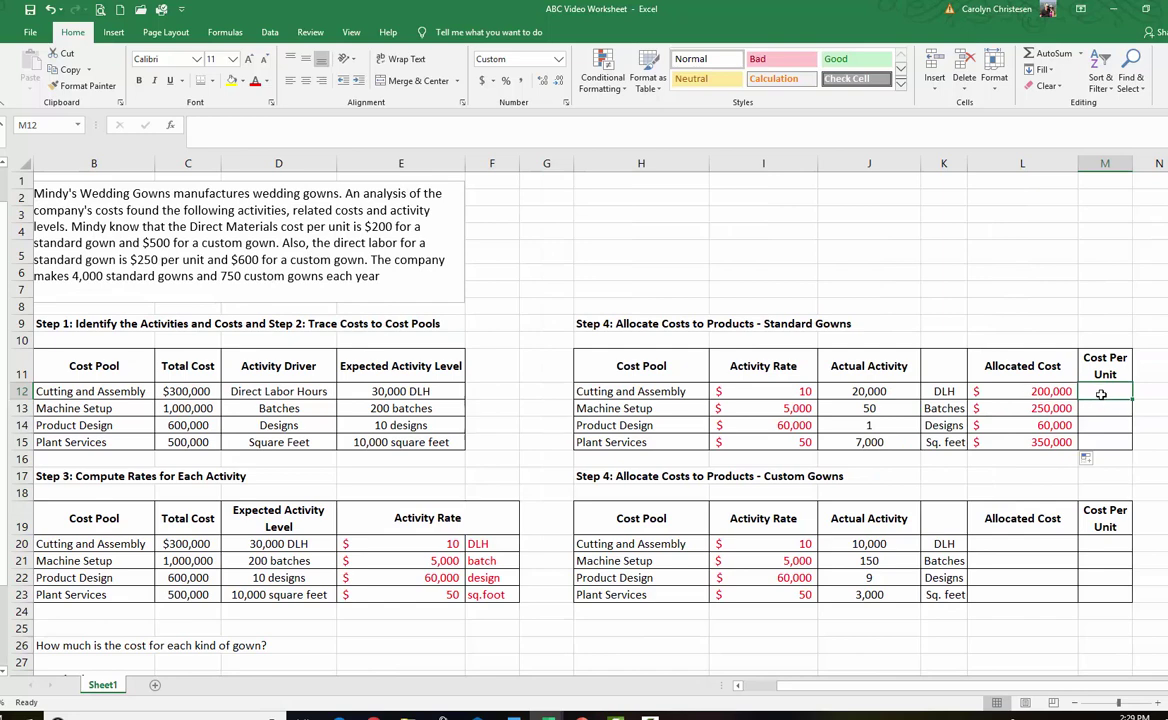
{"action": "type", "text": "="}
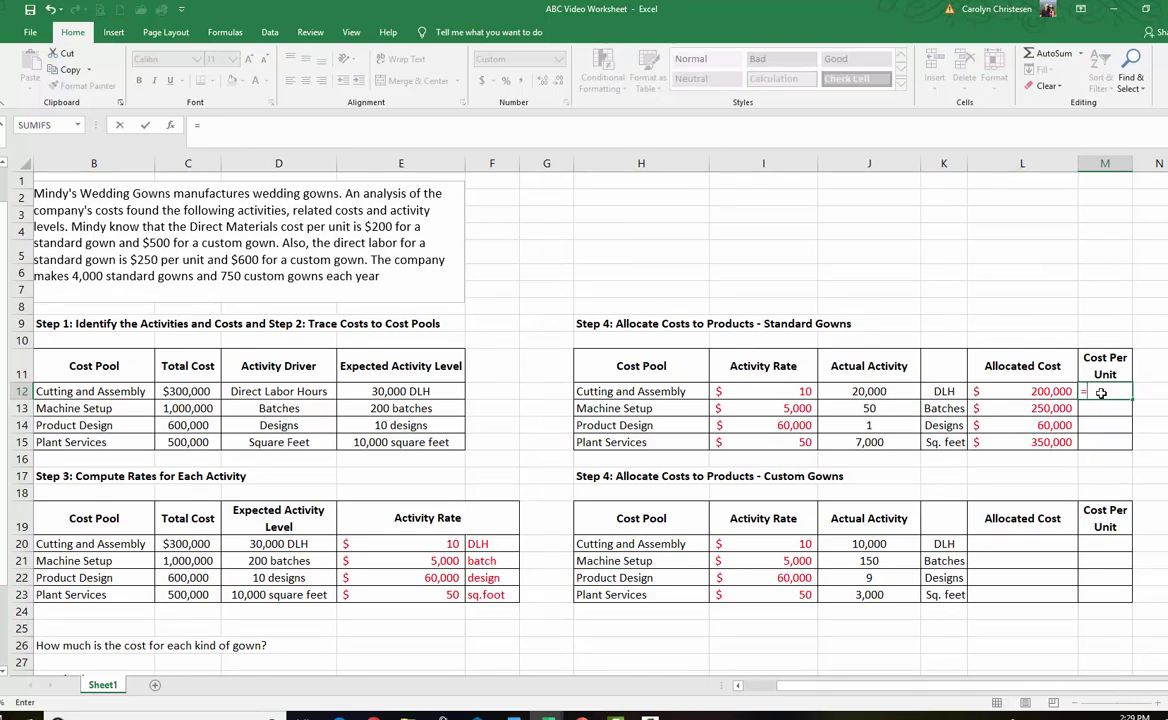
{"action": "left_click", "coordinate": [1022, 392]}
{"action": "type", "text": "/4"}
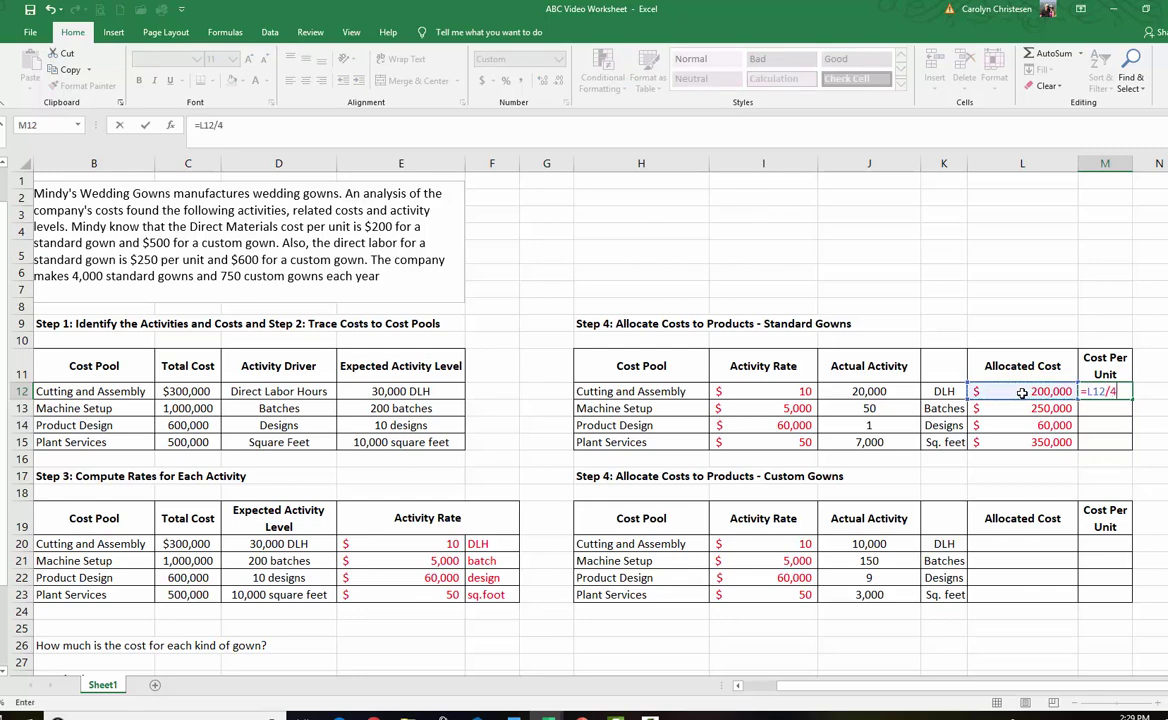
{"action": "type", "text": "000"}
{"action": "left_click_drag", "start_coordinate": [239, 125], "coordinate": [225, 124]}
{"action": "left_click", "coordinate": [279, 136]}
{"action": "left_click_drag", "start_coordinate": [240, 125], "coordinate": [220, 125]}
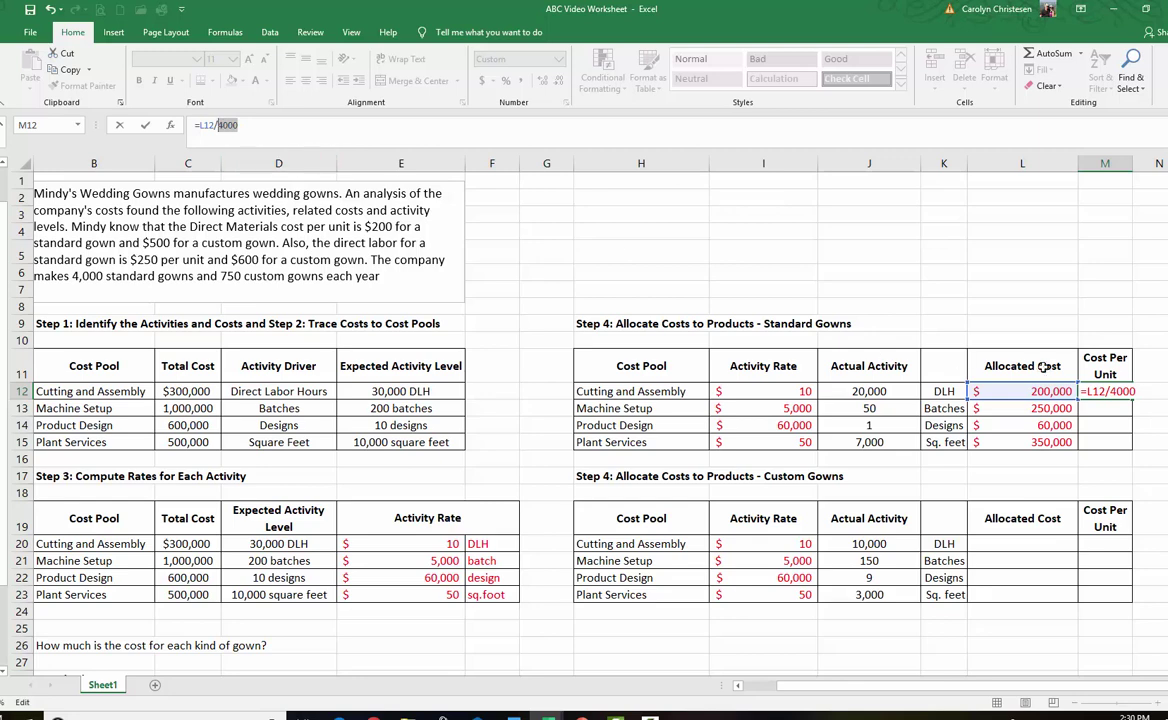
{"action": "left_click", "coordinate": [1104, 406]}
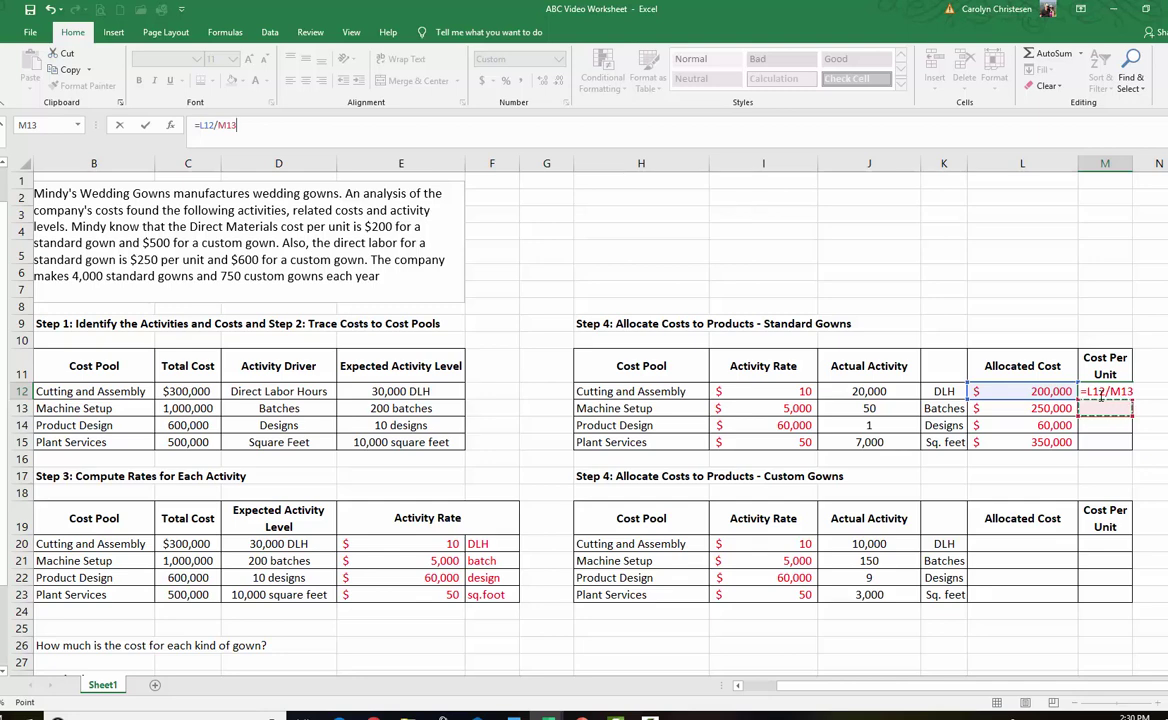
{"action": "key", "text": "Escape"}
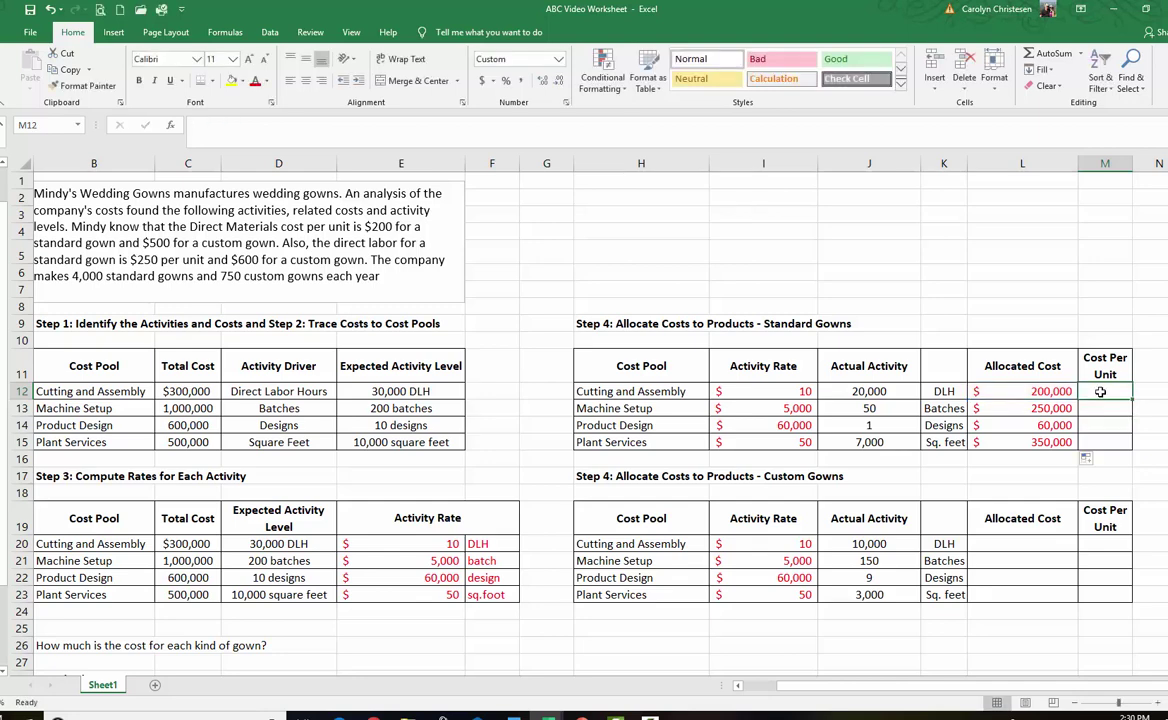
{"action": "type", "text": "="}
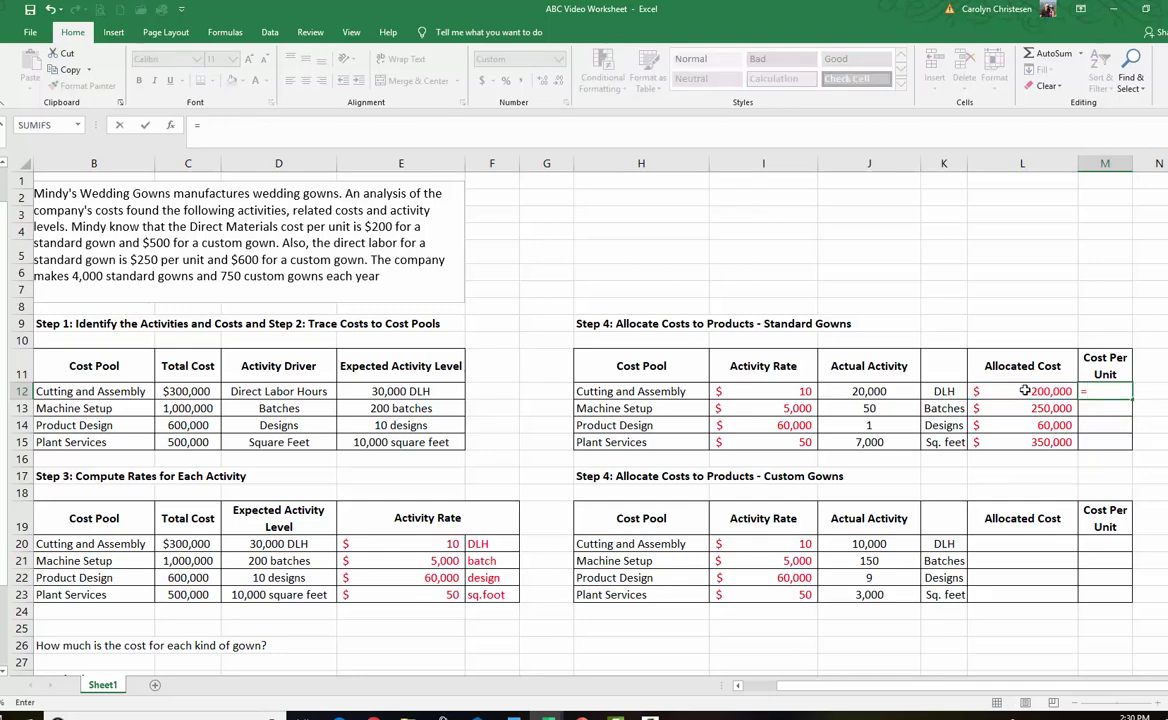
{"action": "left_click", "coordinate": [1025, 391]}
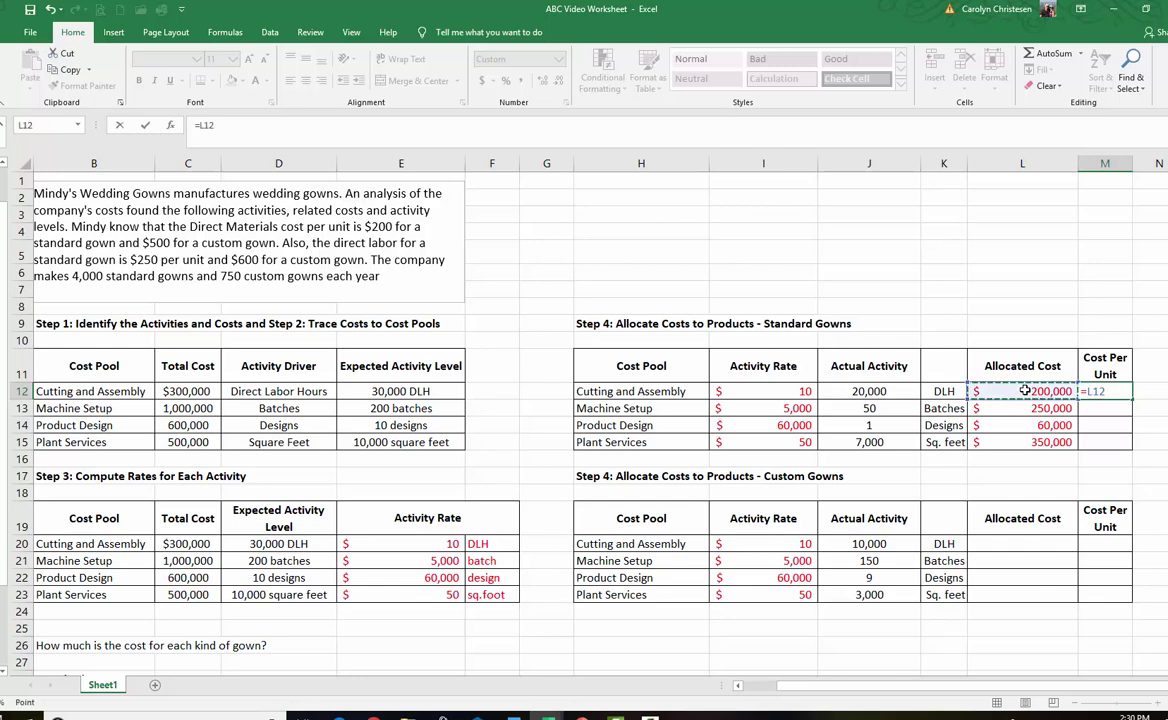
{"action": "type", "text": "/4000"}
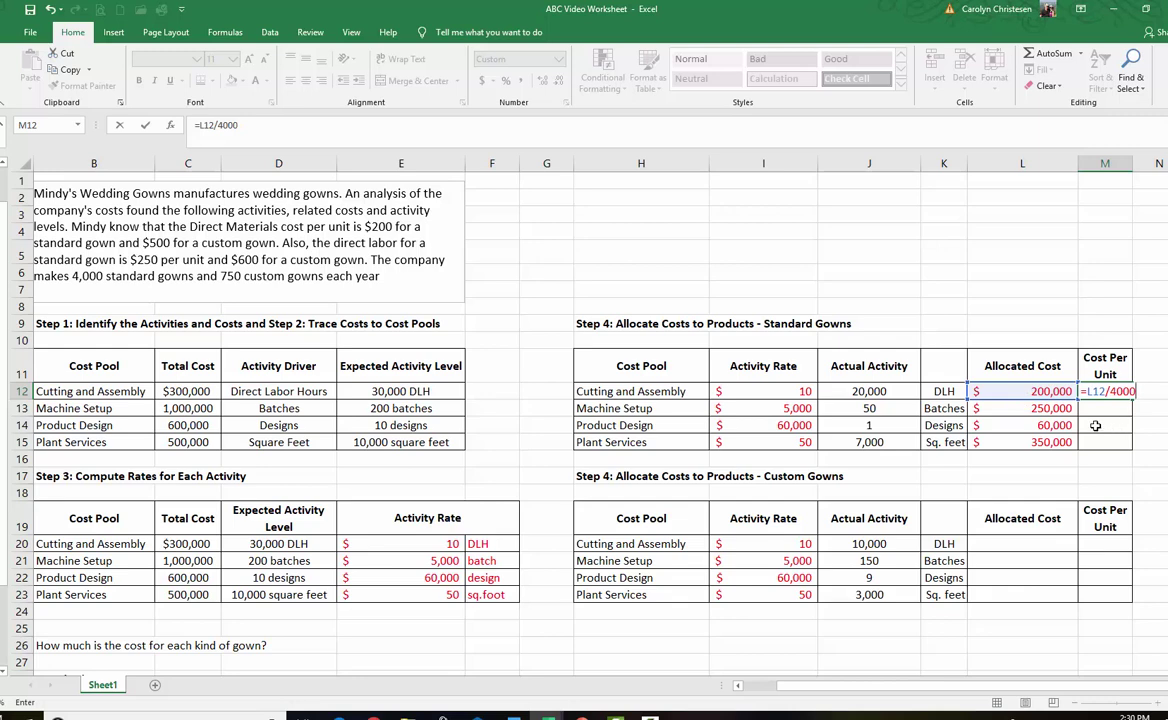
{"action": "left_click_drag", "start_coordinate": [248, 128], "coordinate": [224, 125]}
{"action": "left_click", "coordinate": [1104, 425]}
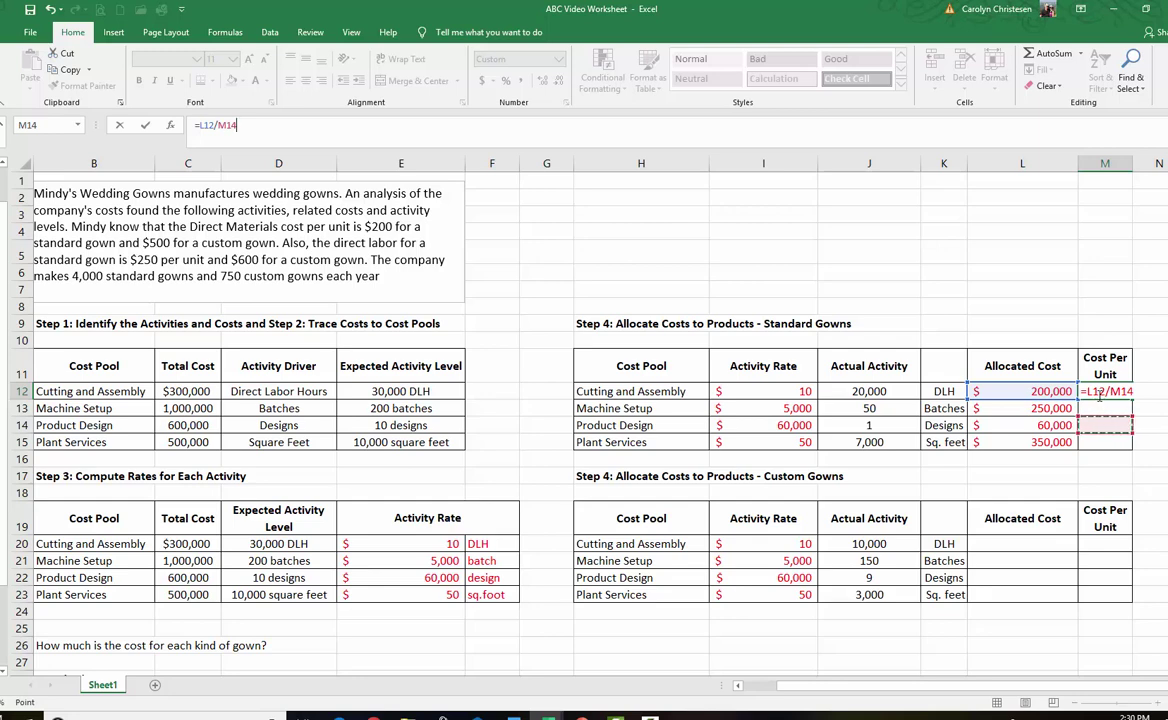
{"action": "key", "text": "Escape"}
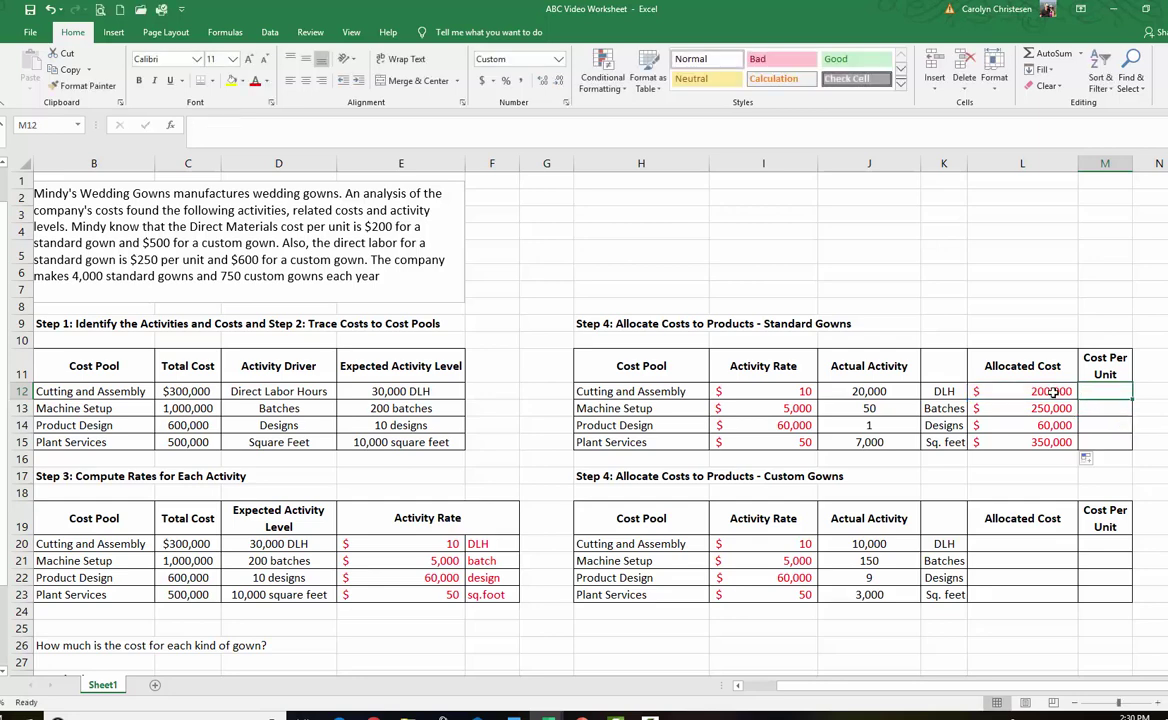
Calculate the Standard Gowns cost per unit for Cutting and Assembly in M12 as =L12/4000
{"action": "type", "text": "="}
{"action": "left_click", "coordinate": [1004, 390]}
{"action": "type", "text": "/4000"}
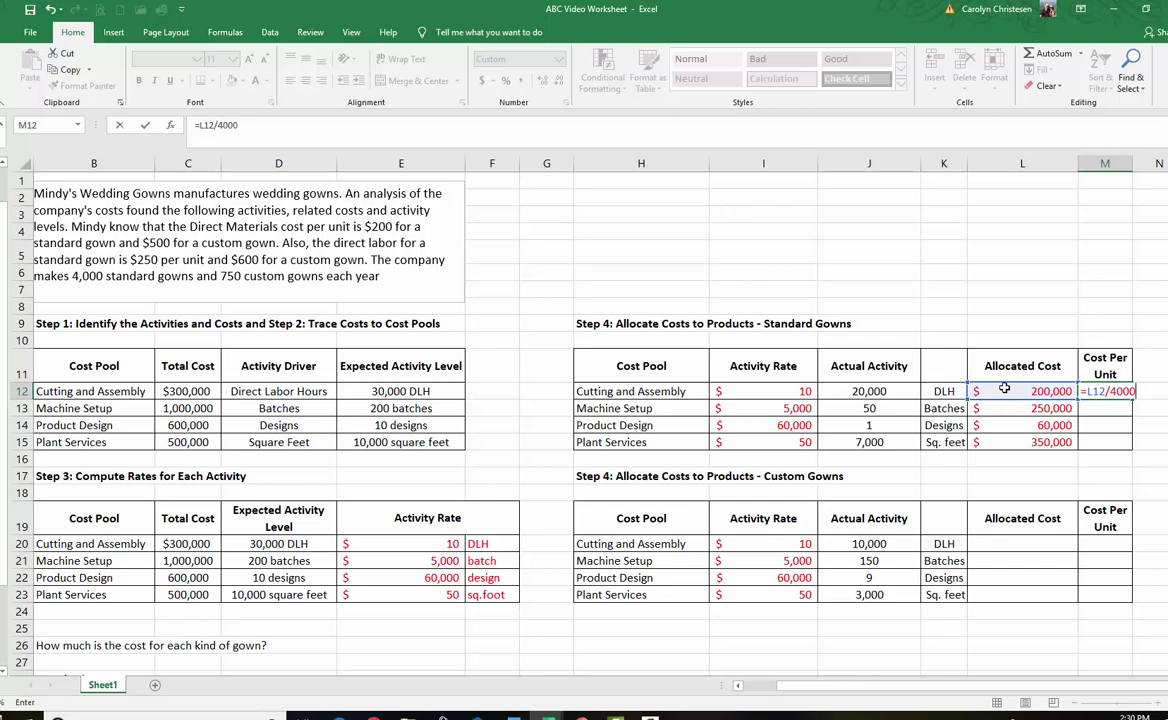
{"action": "key", "text": "Return"}
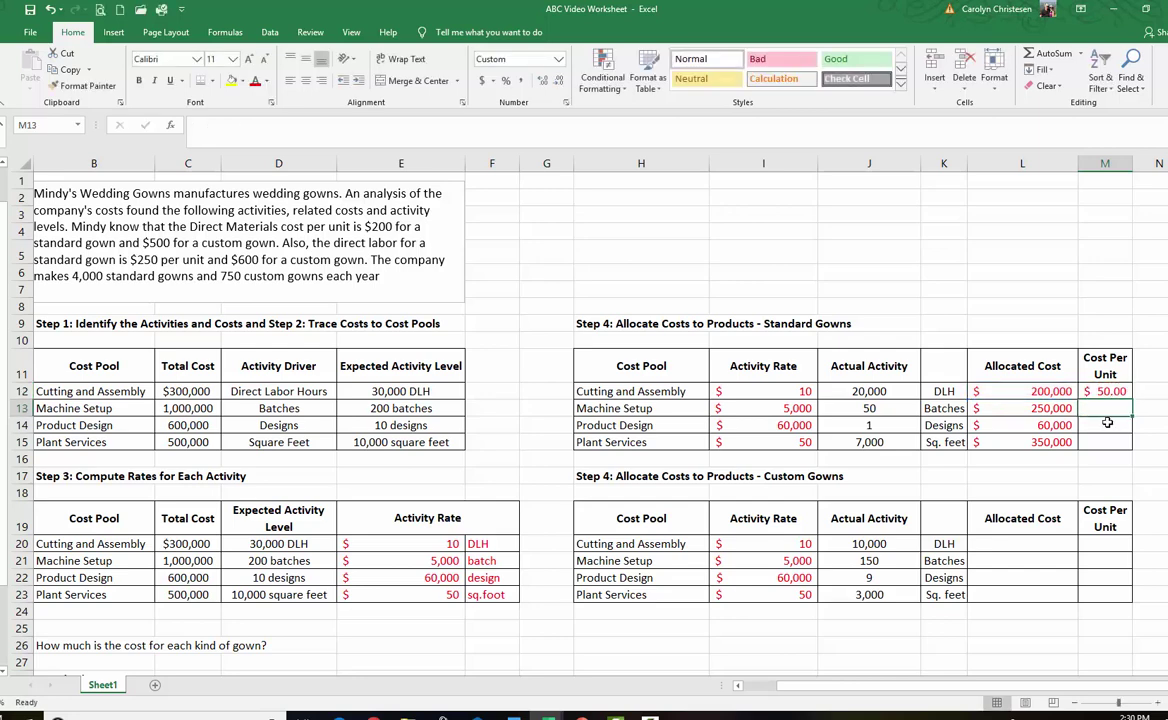
{"action": "left_click", "coordinate": [1105, 391]}
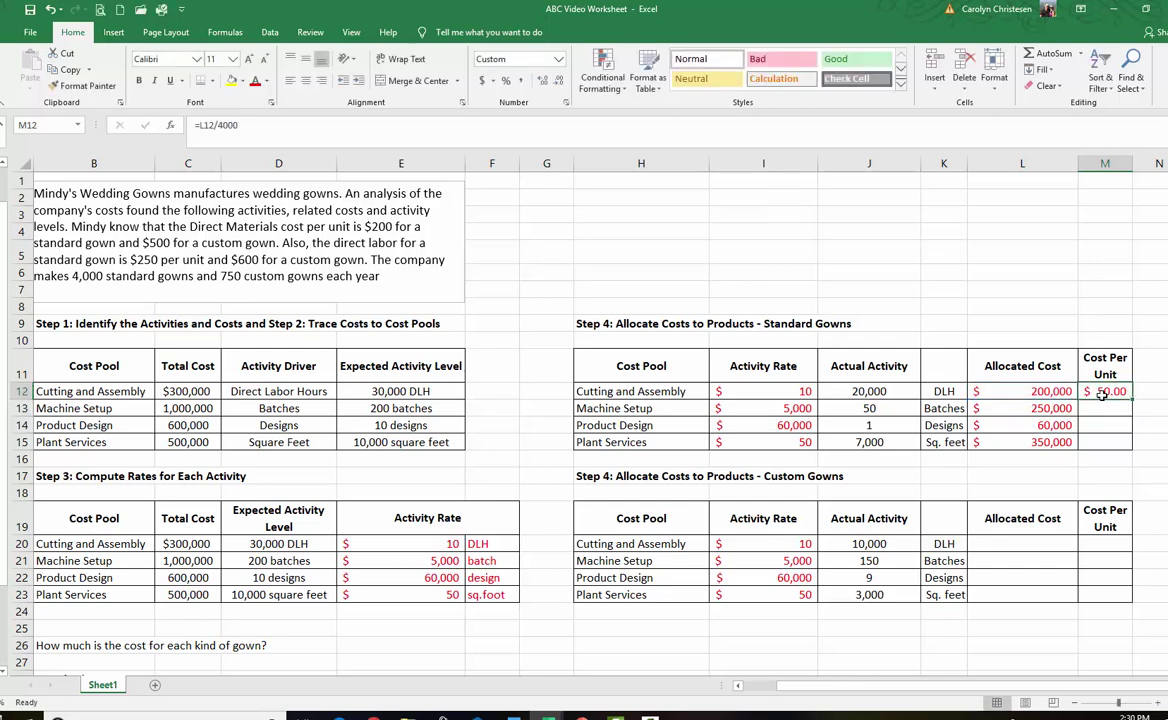
{"action": "left_click_drag", "start_coordinate": [238, 125], "coordinate": [220, 127]}
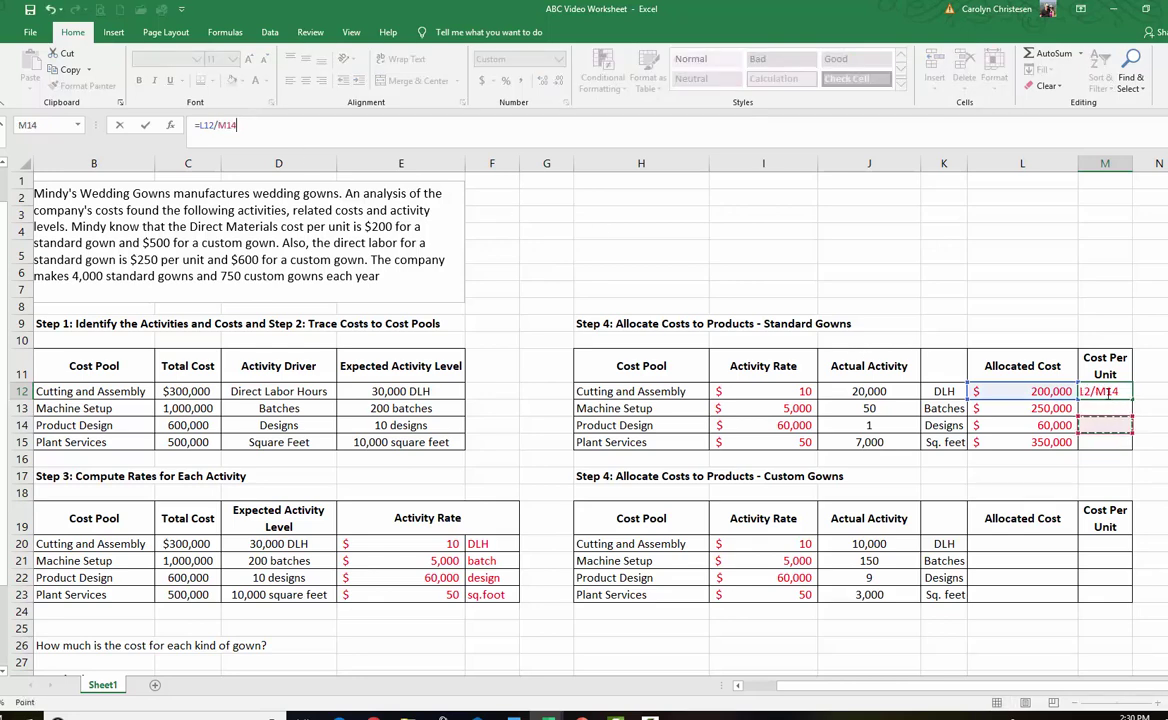
{"action": "key", "text": "Escape"}
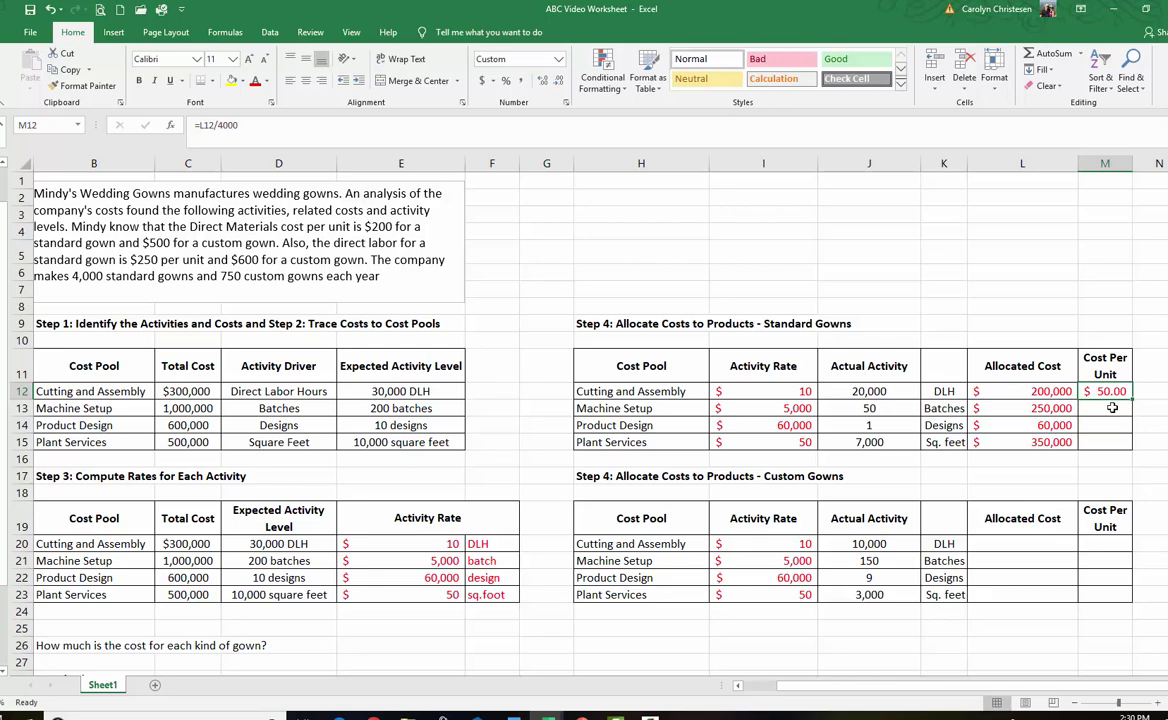
Calculate the Standard Gowns cost per unit for Machine Setup in M13 as =L13/4000
{"action": "left_click", "coordinate": [1099, 408]}
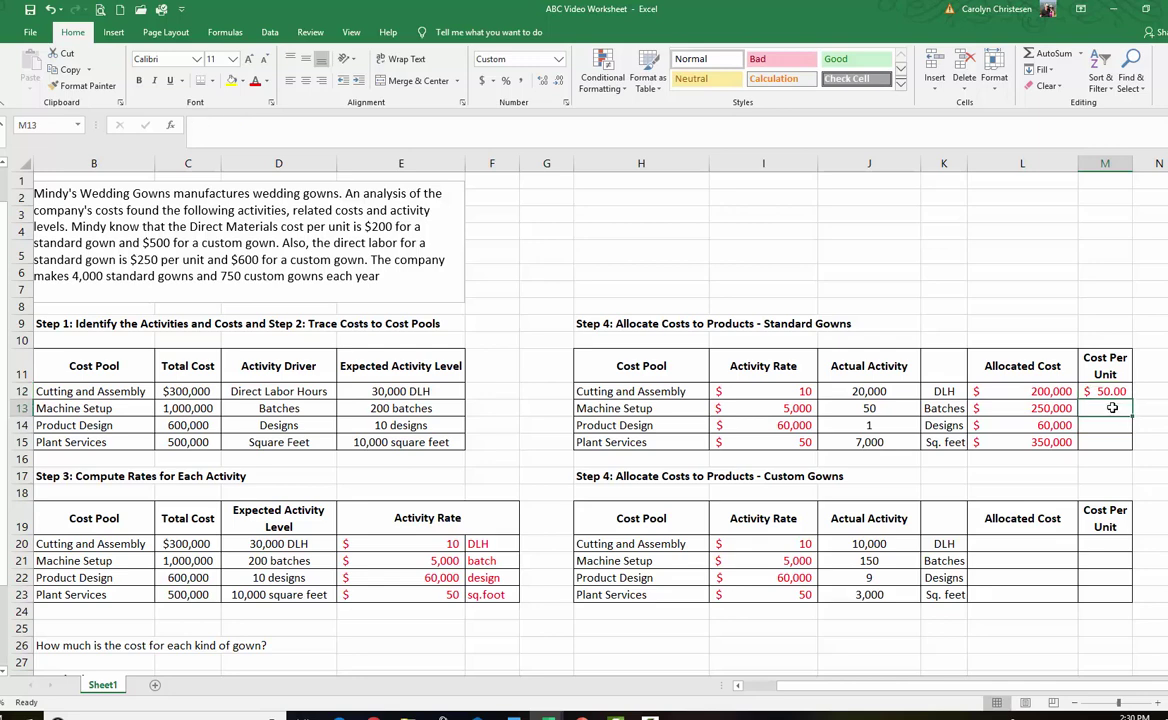
{"action": "type", "text": "="}
{"action": "left_click", "coordinate": [1030, 409]}
{"action": "type", "text": "/"}
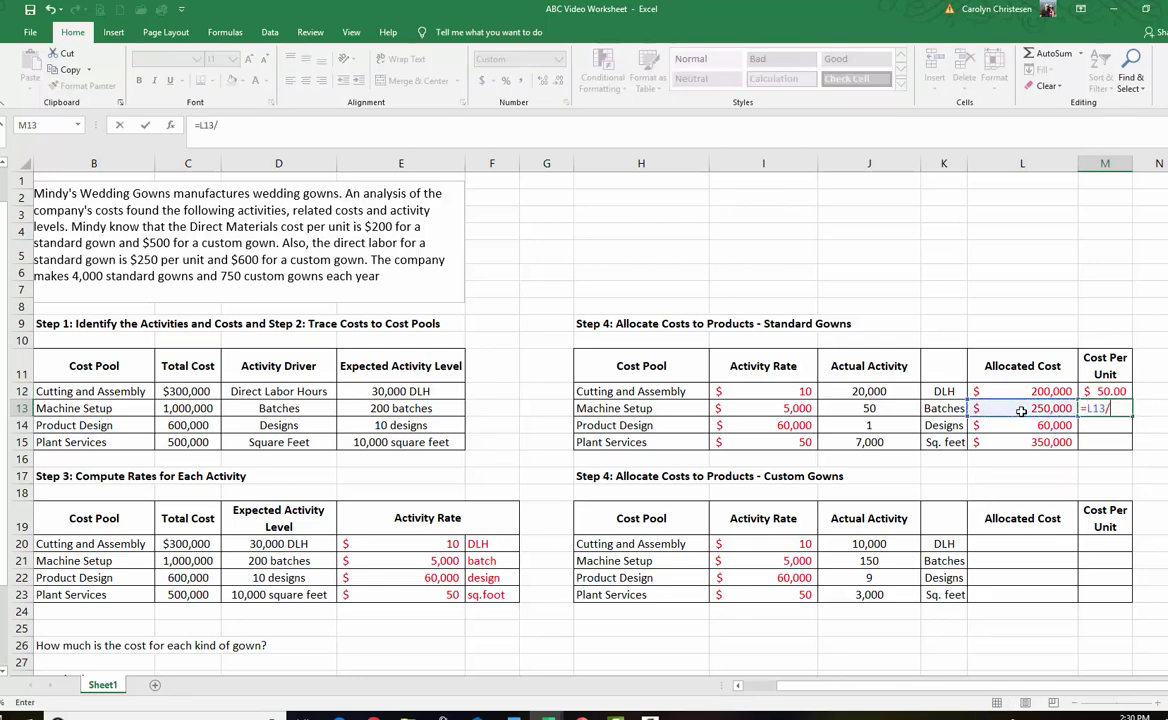
{"action": "type", "text": "4000"}
{"action": "key", "text": "Return"}
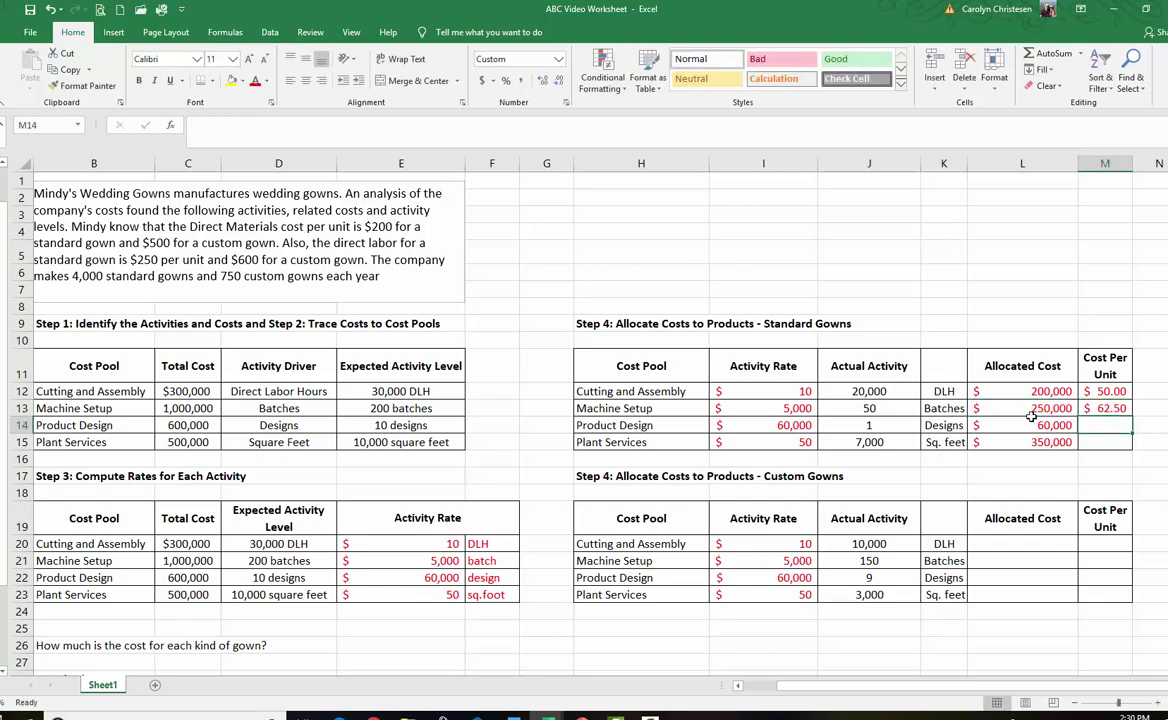
Calculate the Standard Gowns cost per unit for Product Design in M14 as =L14/4000
{"action": "type", "text": "="}
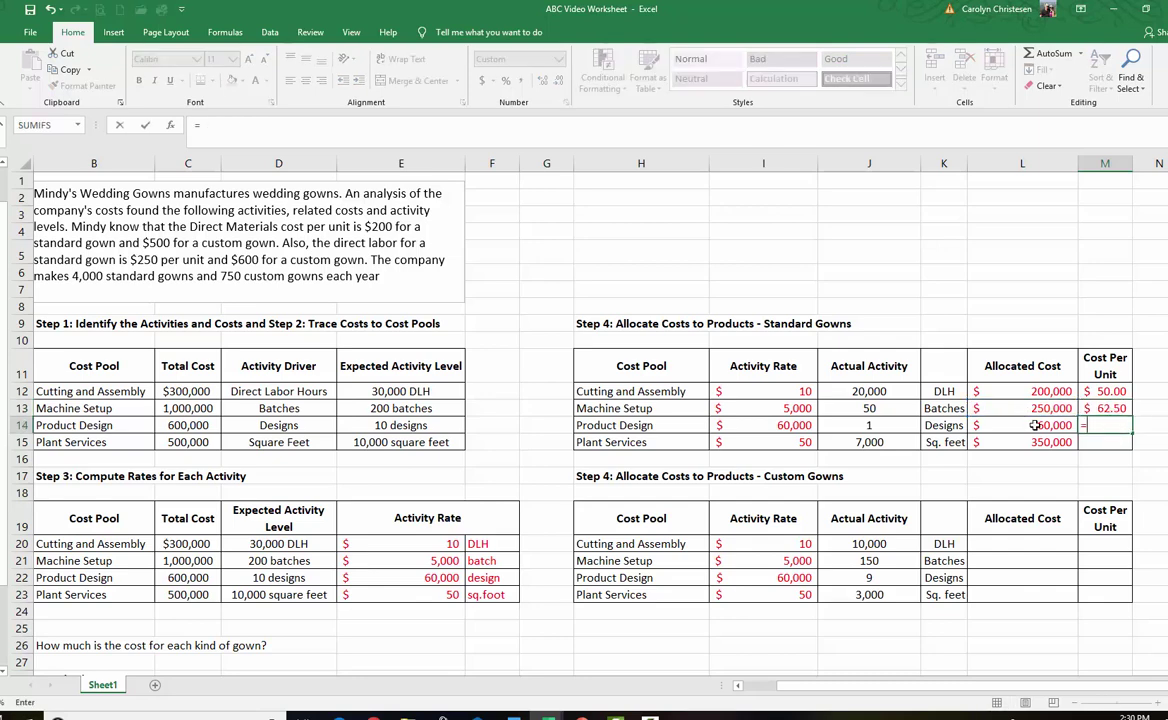
{"action": "left_click", "coordinate": [1035, 425]}
{"action": "type", "text": "/4000"}
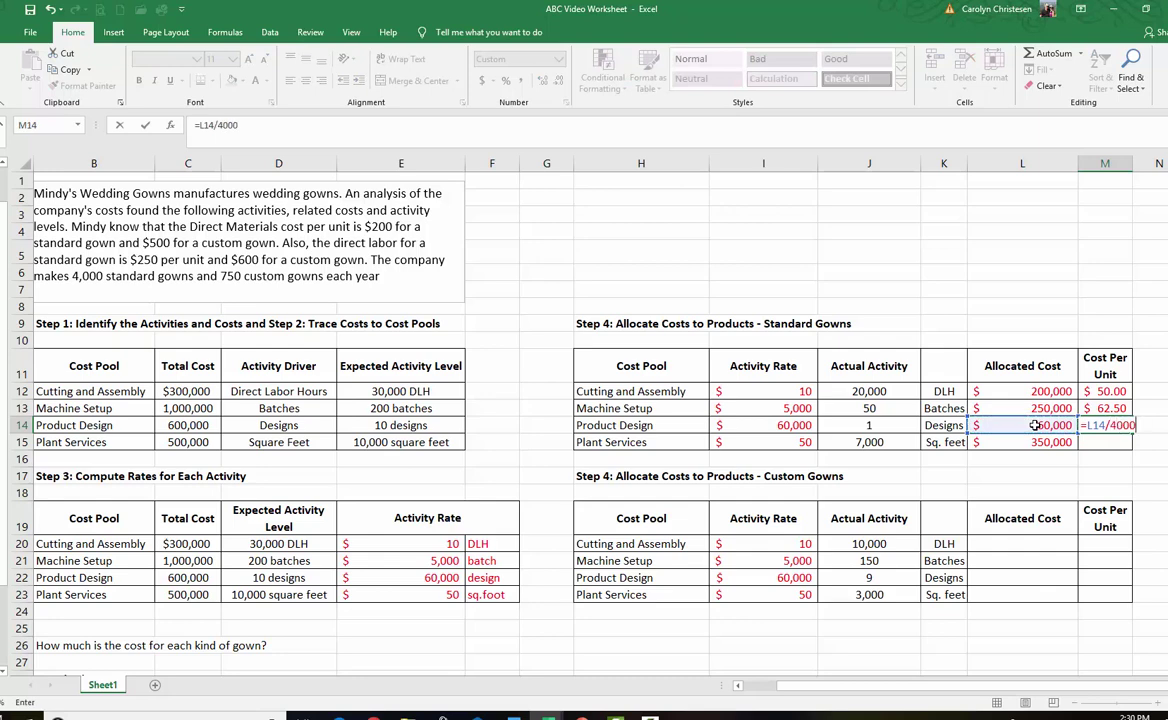
{"action": "key", "text": "Return"}
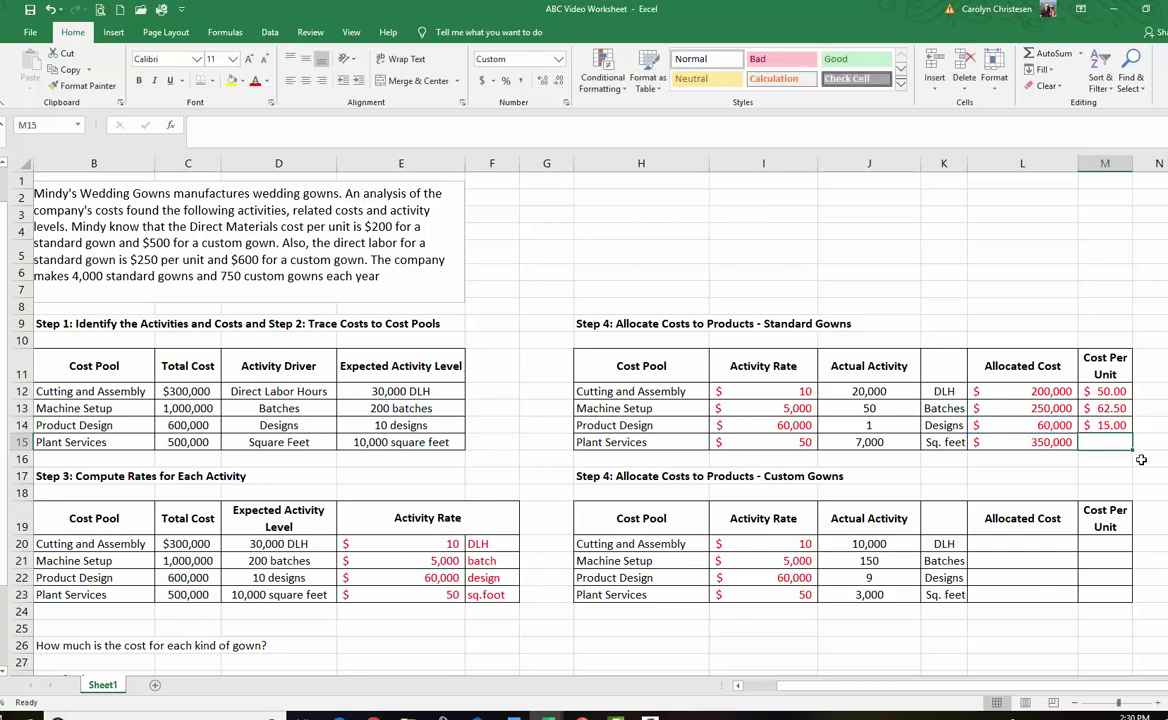
Calculate the Standard Gowns cost per unit for Plant Services in M15 as =L15/4000
{"action": "type", "text": "="}
{"action": "left_click", "coordinate": [1045, 443]}
{"action": "type", "text": "/"}
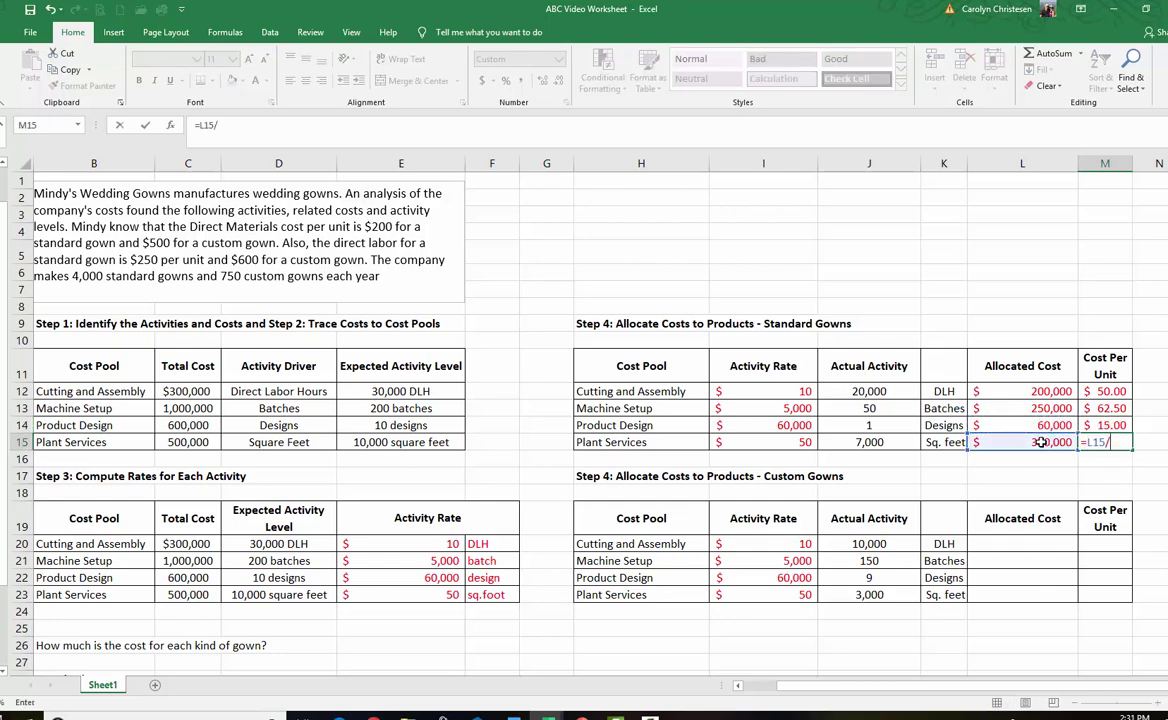
{"action": "type", "text": "4000"}
{"action": "key", "text": "Return"}
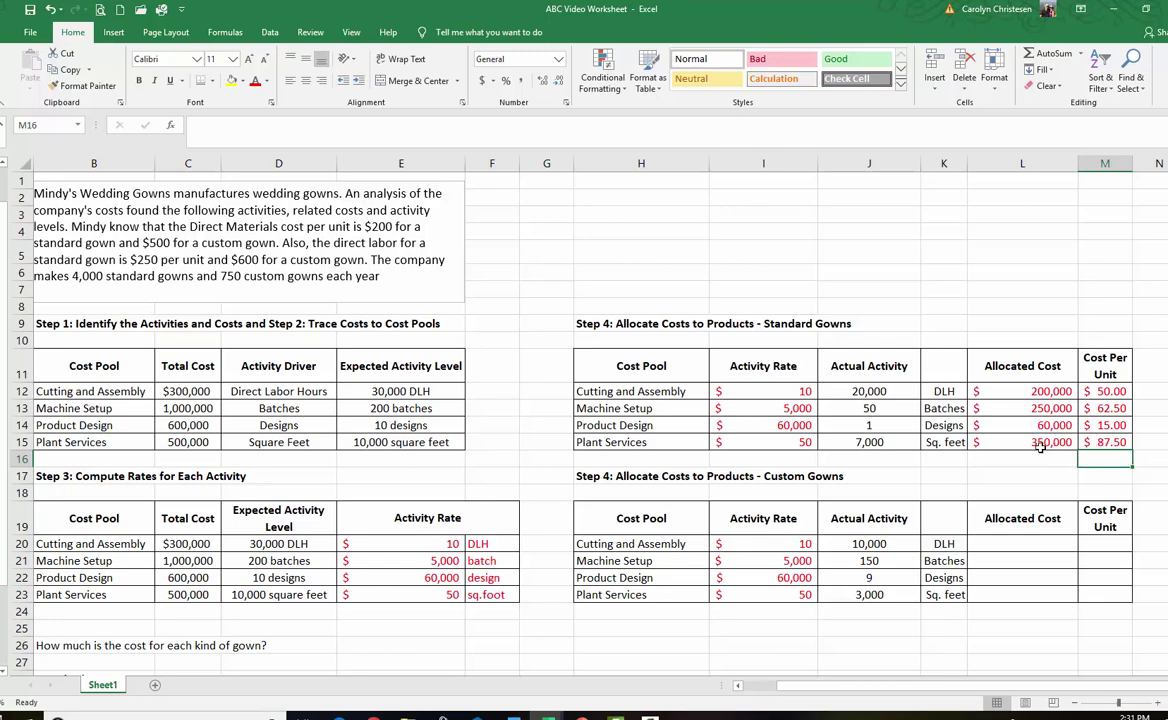
Calculate the Custom Gowns allocated cost in L20 as =I20*J20 and fill the formula down through L23
{"action": "left_click", "coordinate": [1002, 542]}
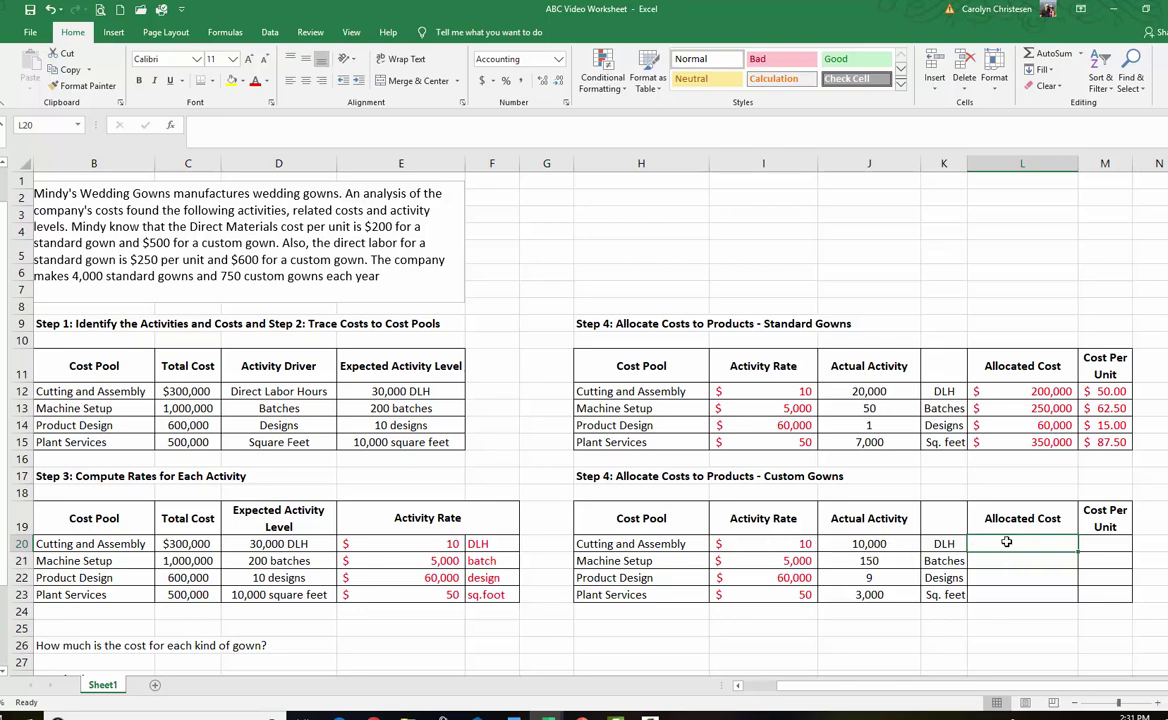
{"action": "type", "text": "="}
{"action": "left_click", "coordinate": [805, 543]}
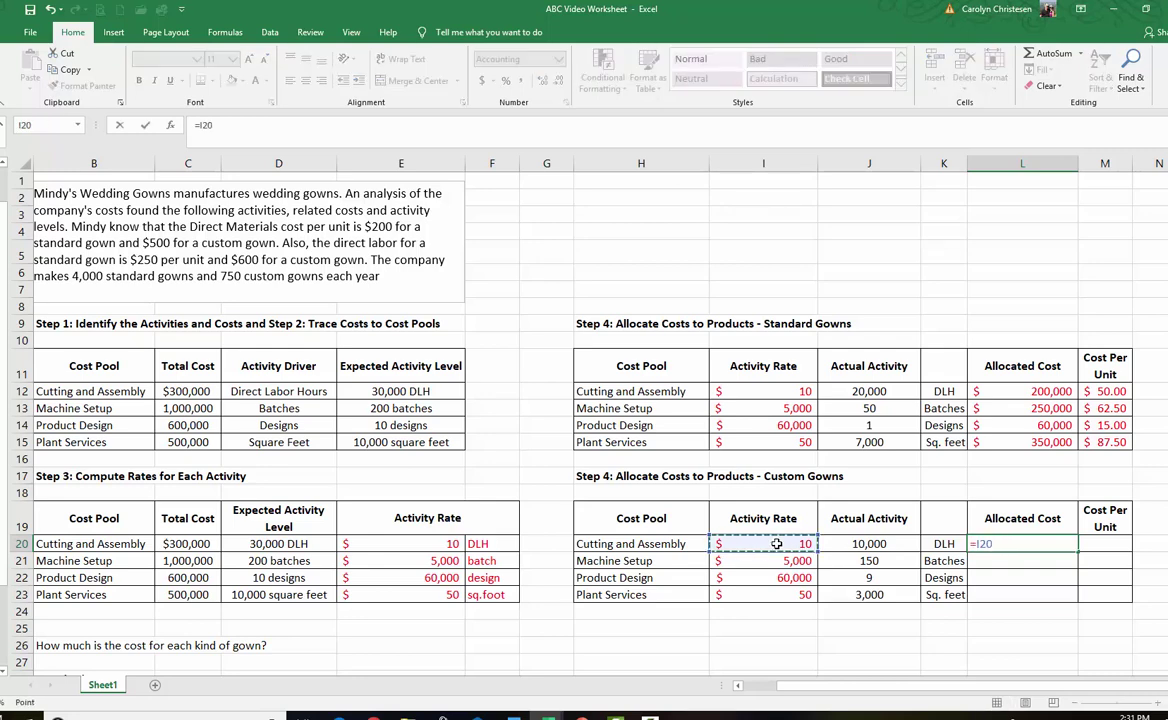
{"action": "type", "text": "*"}
{"action": "left_click", "coordinate": [866, 543]}
{"action": "key", "text": "Return"}
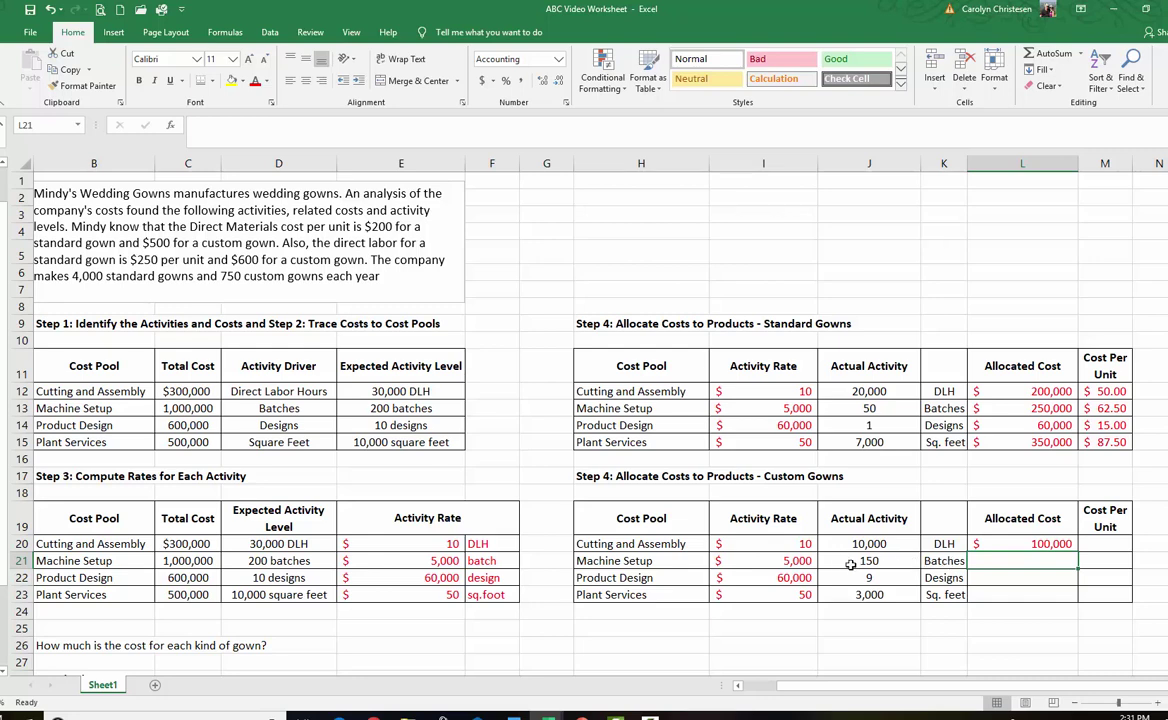
{"action": "left_click", "coordinate": [1017, 540]}
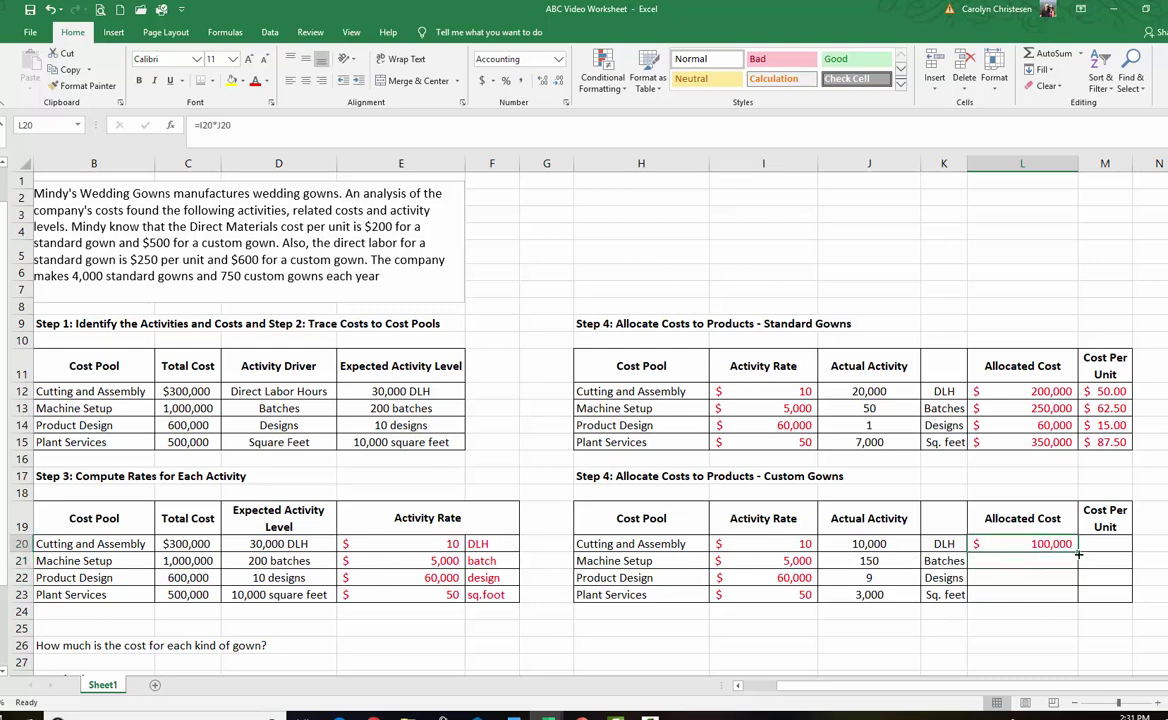
{"action": "left_click_drag", "start_coordinate": [1078, 551], "coordinate": [1077, 600]}
{"action": "left_click", "coordinate": [850, 579]}
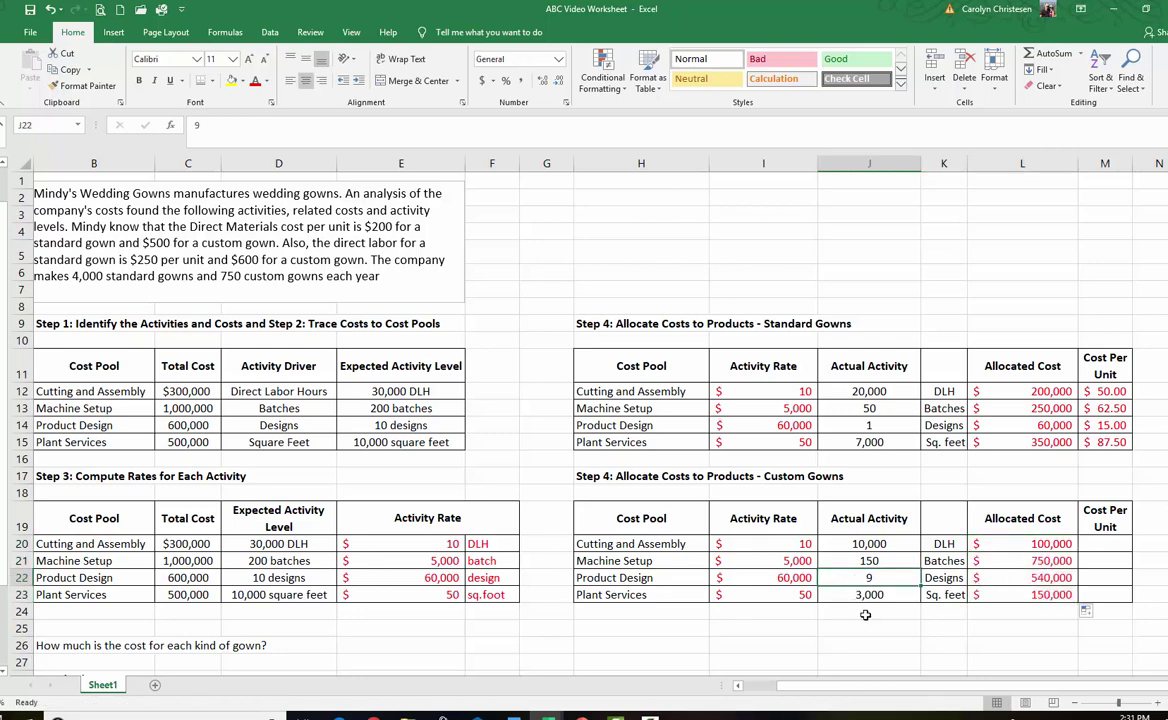
{"action": "left_click", "coordinate": [1008, 641]}
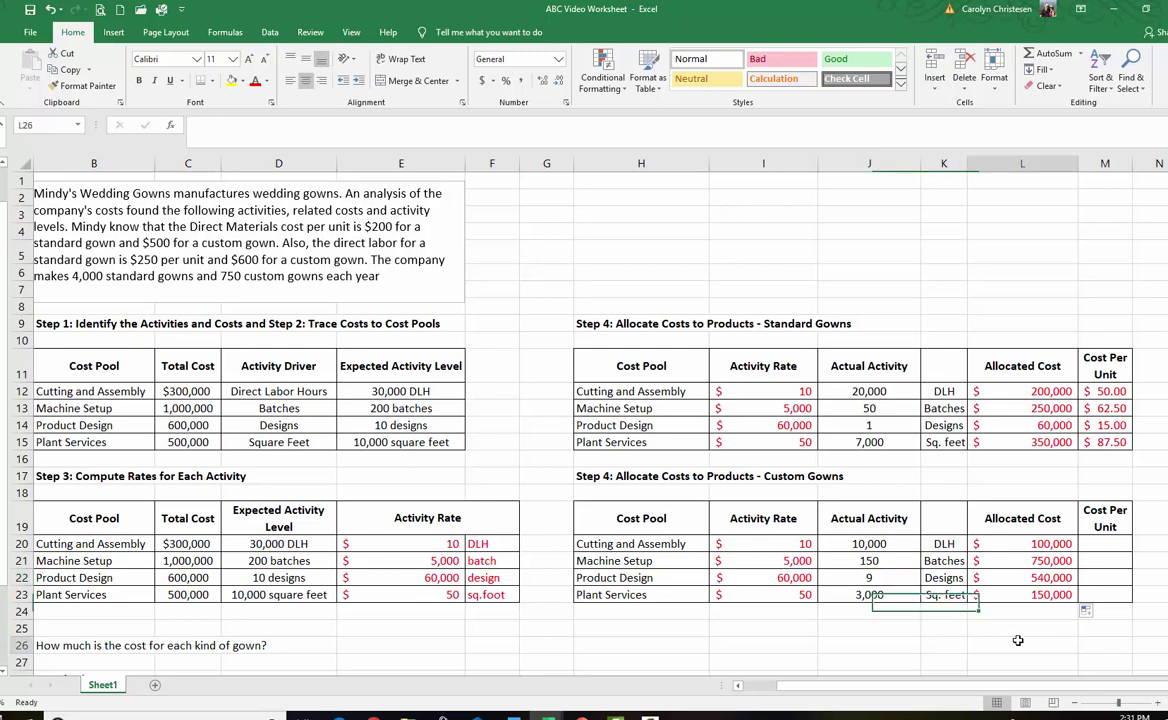
Calculate the Custom Gowns cost per unit for Cutting and Assembly in M20 as =L20/750
{"action": "left_click", "coordinate": [1084, 546]}
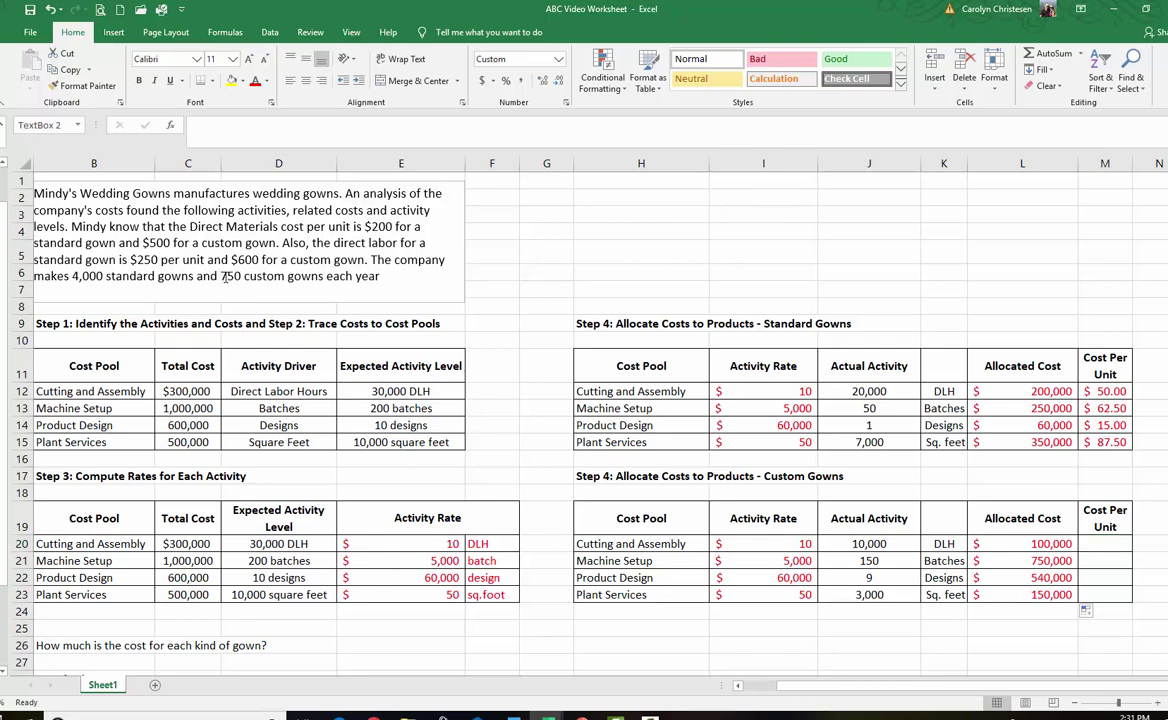
{"action": "left_click_drag", "start_coordinate": [198, 276], "coordinate": [380, 276]}
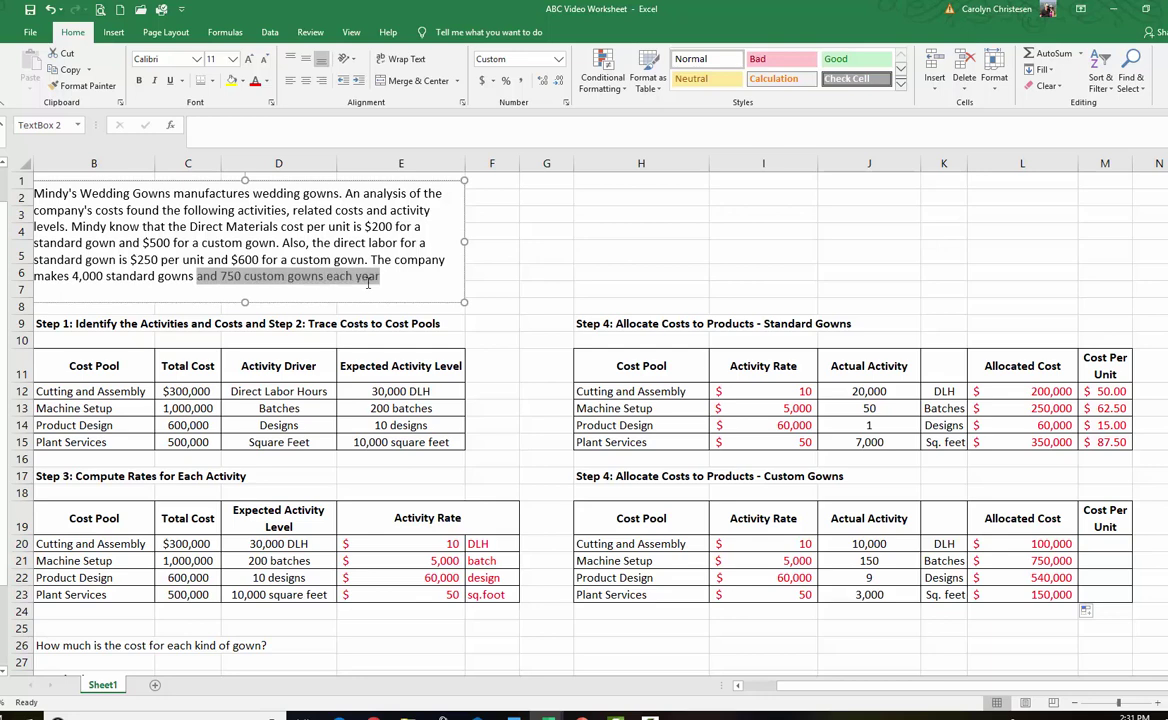
{"action": "left_click", "coordinate": [1106, 546]}
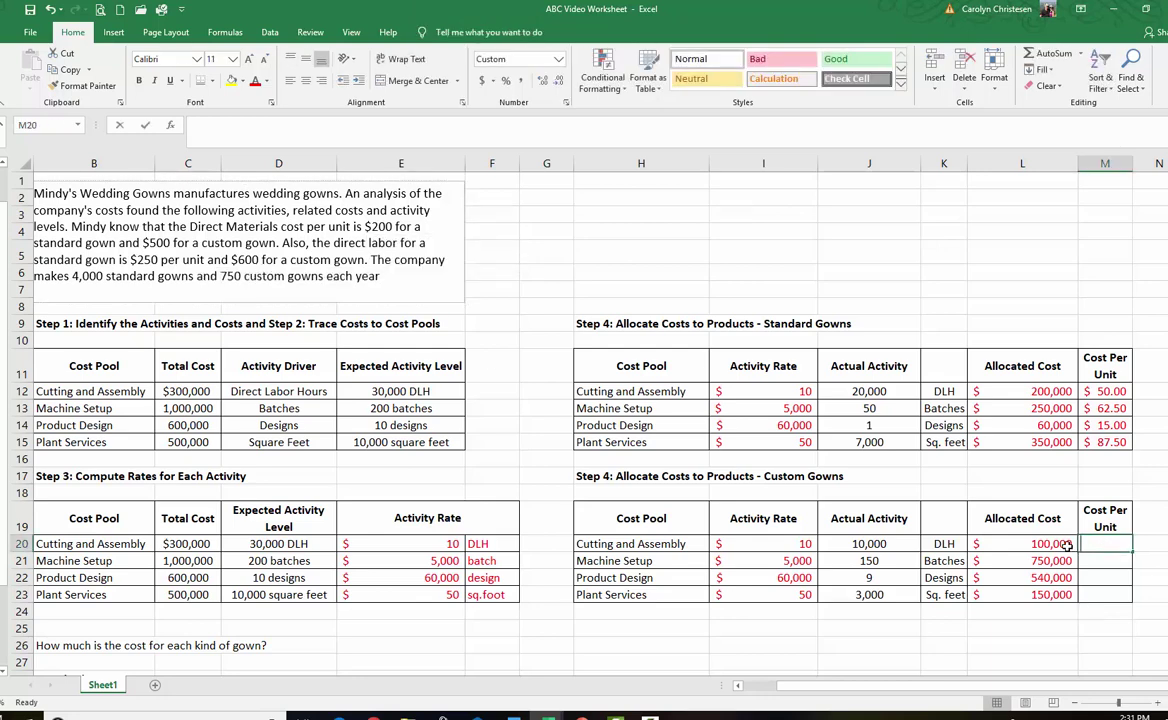
{"action": "type", "text": "="}
{"action": "left_click", "coordinate": [1029, 545]}
{"action": "type", "text": "/750"}
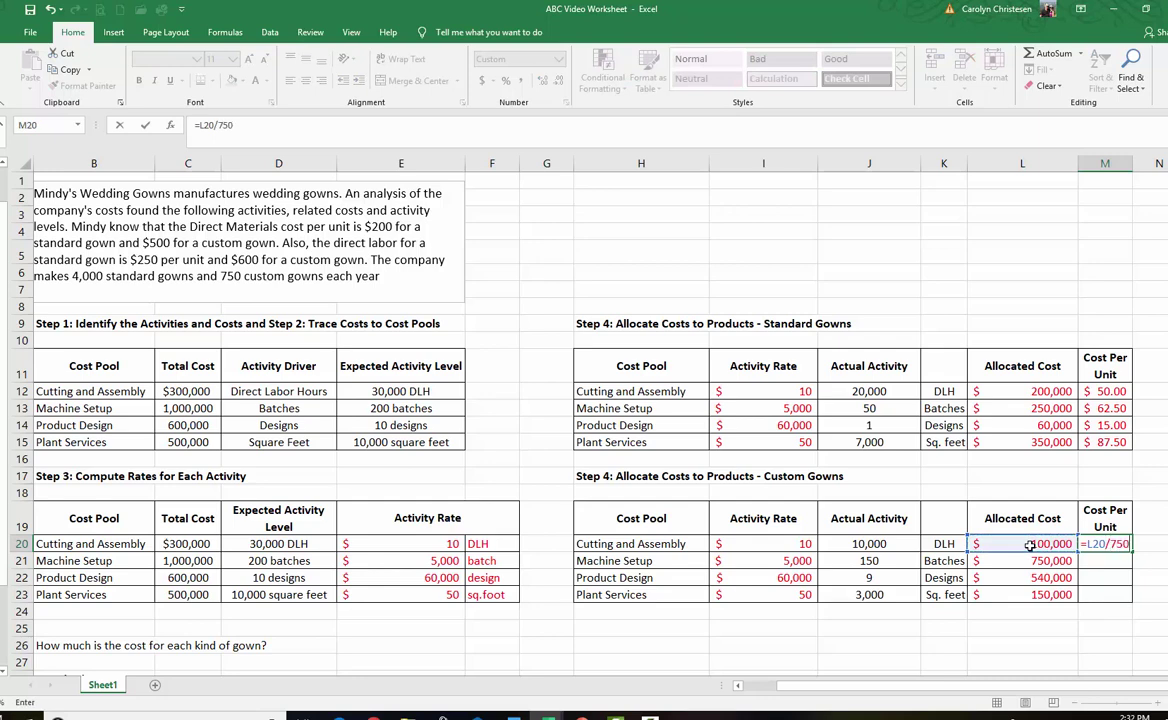
{"action": "key", "text": "Return"}
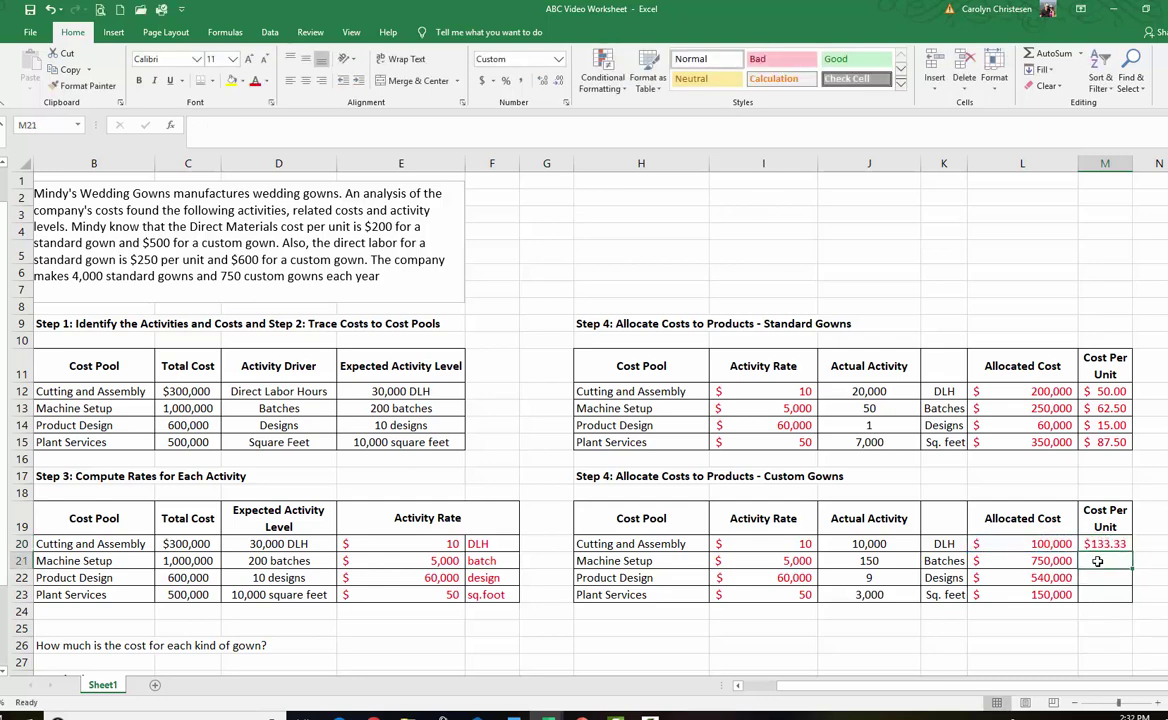
Calculate the Custom Gowns cost per unit for Machine Setup in M21 as =L21/750
{"action": "type", "text": "="}
{"action": "left_click", "coordinate": [1052, 561]}
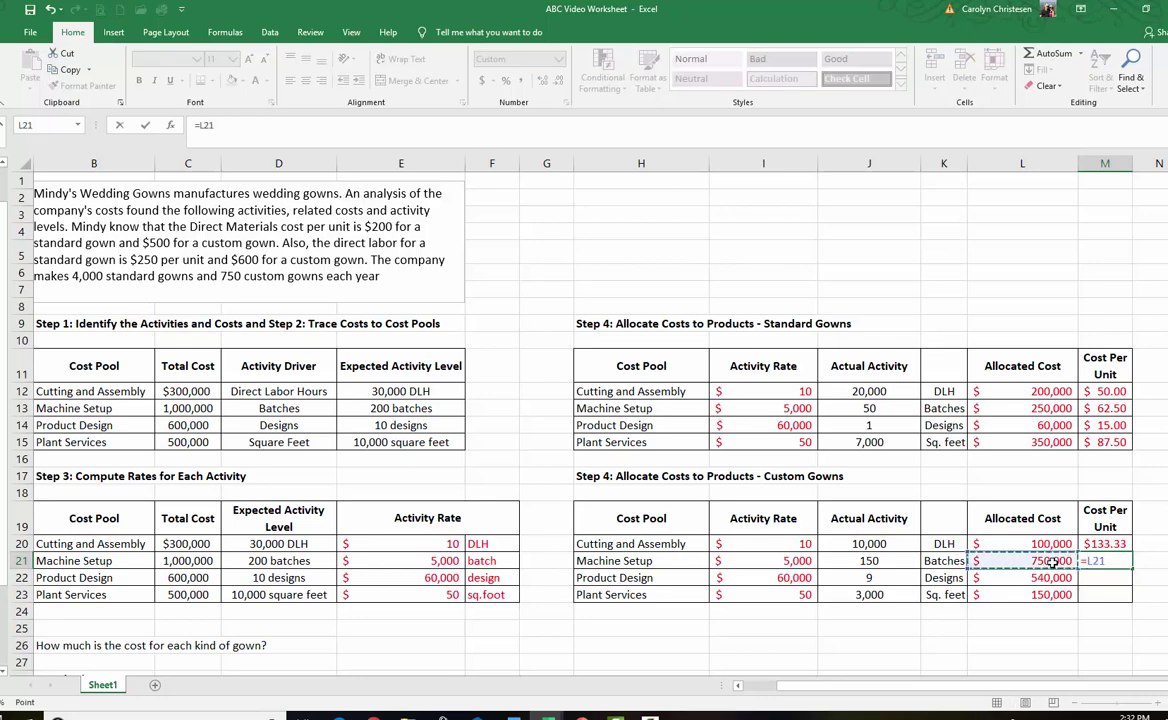
{"action": "type", "text": "/750"}
{"action": "key", "text": "Return"}
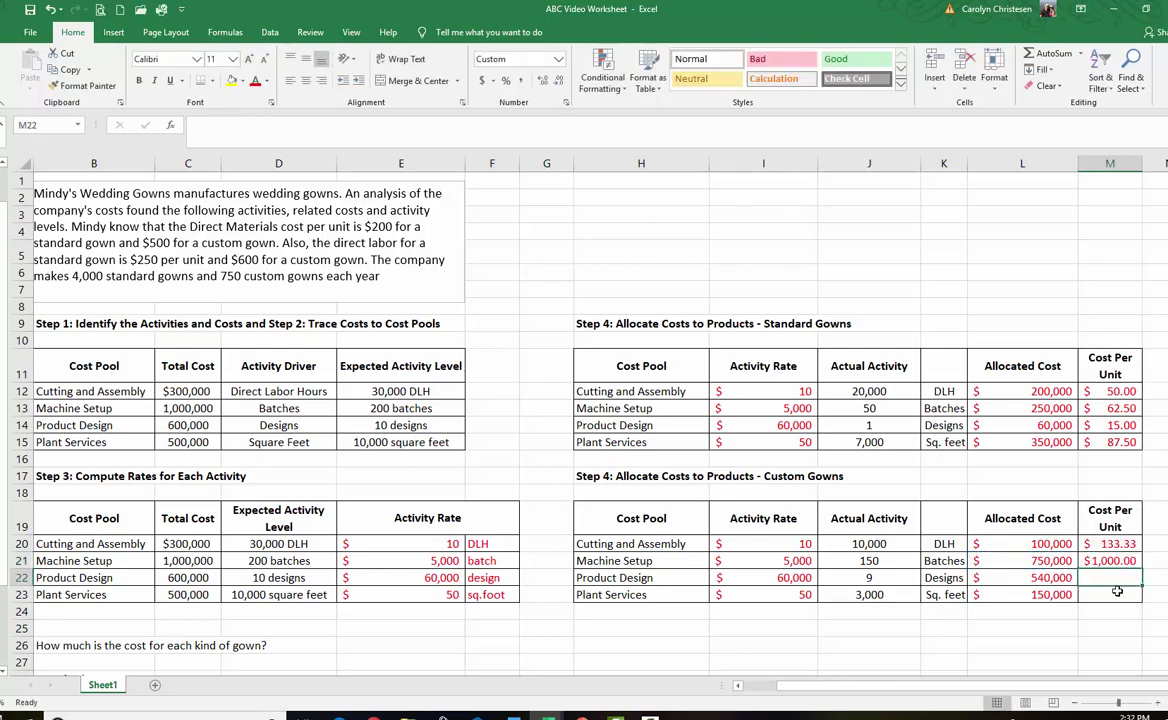
Calculate the Custom Gowns cost per unit for Product Design in M22 as =L22/750
{"action": "type", "text": "="}
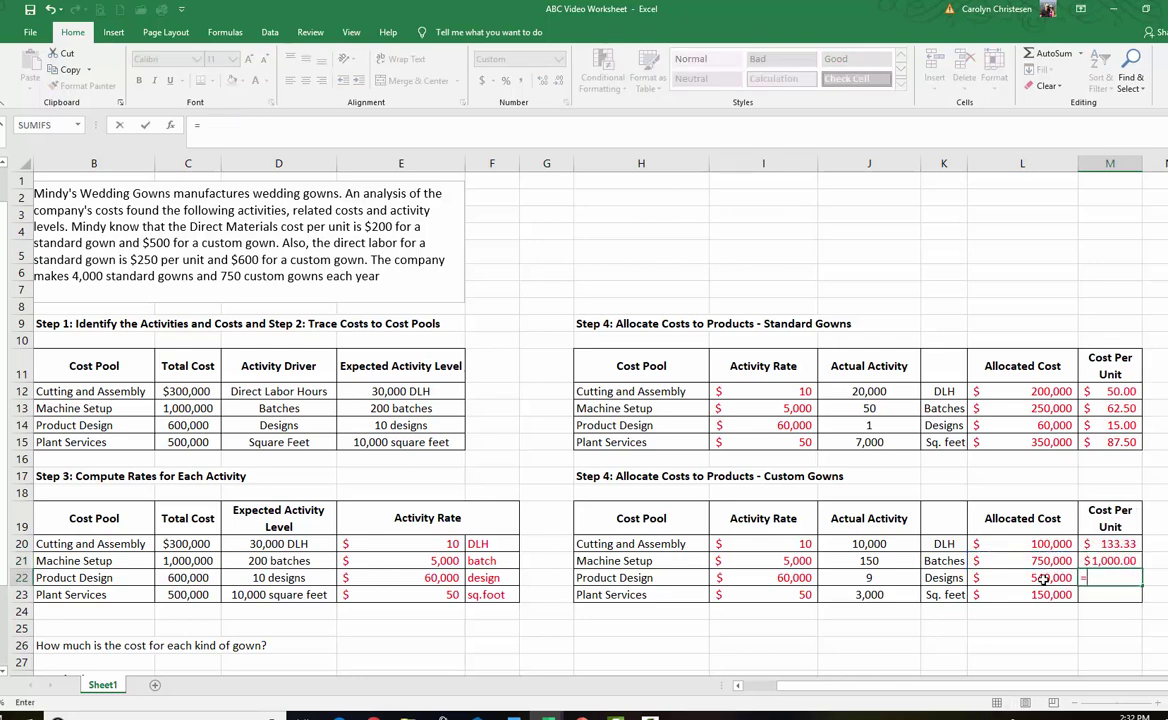
{"action": "left_click", "coordinate": [1043, 578]}
{"action": "type", "text": "/750"}
{"action": "key", "text": "Return"}
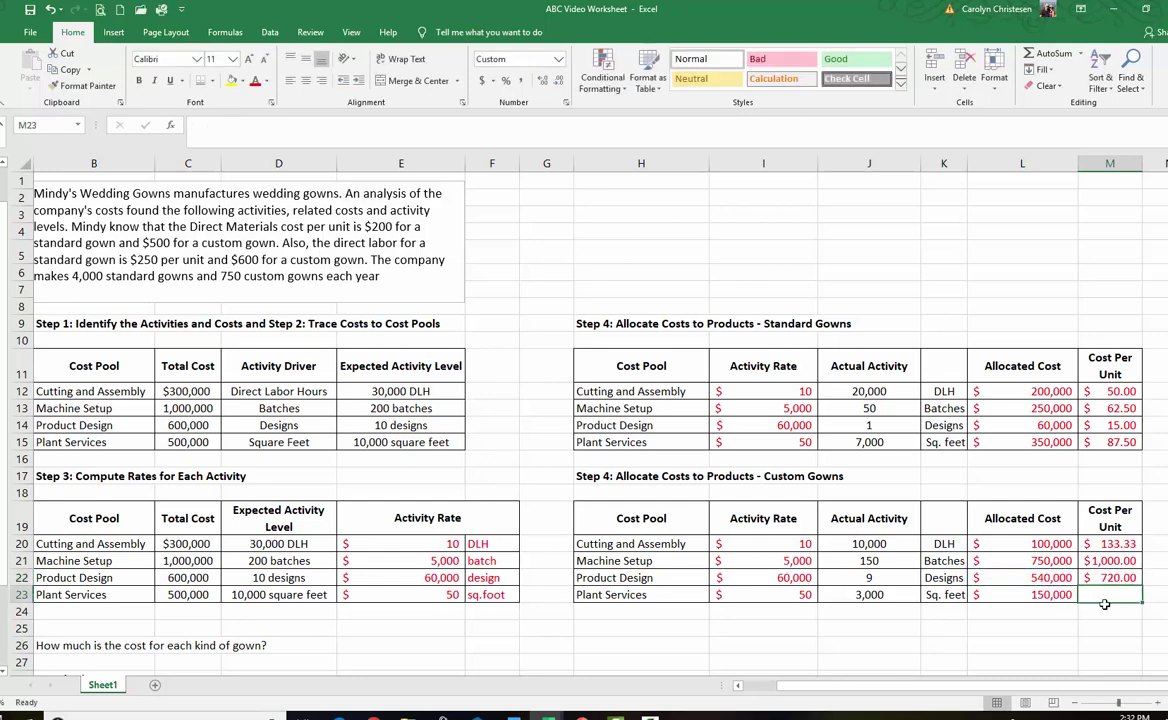
Calculate the Custom Gowns cost per unit for Plant Services in M23 as =L23/750
{"action": "type", "text": "="}
{"action": "left_click", "coordinate": [1050, 595]}
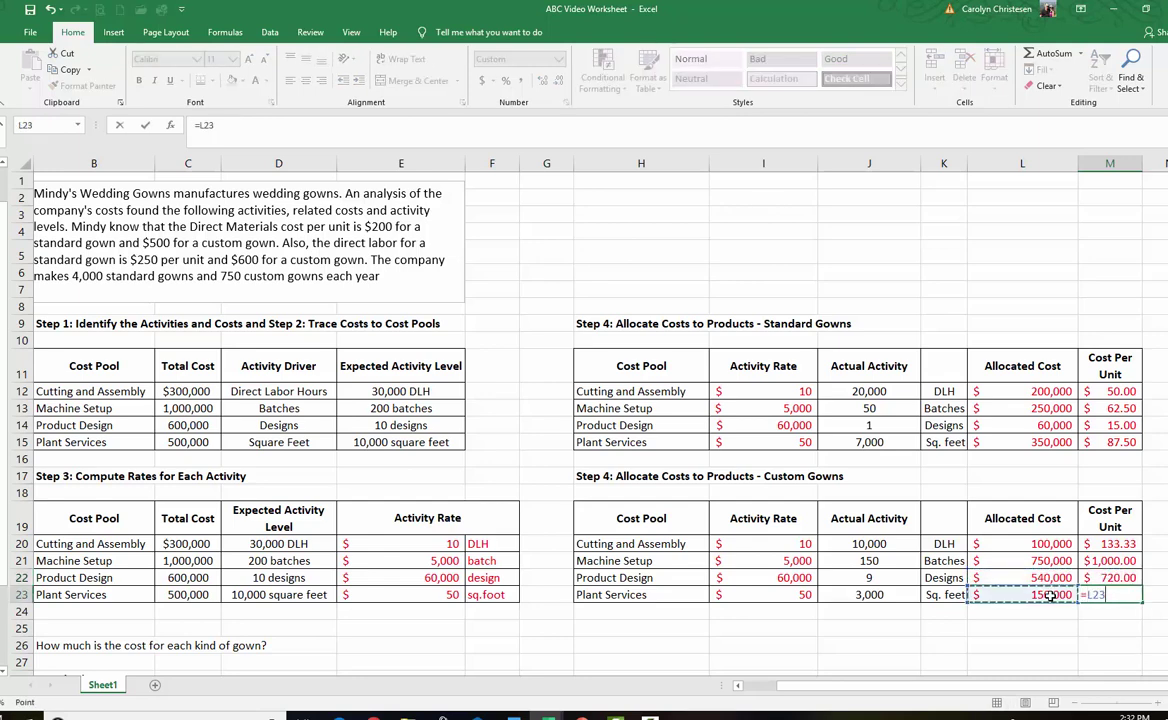
{"action": "type", "text": "/750"}
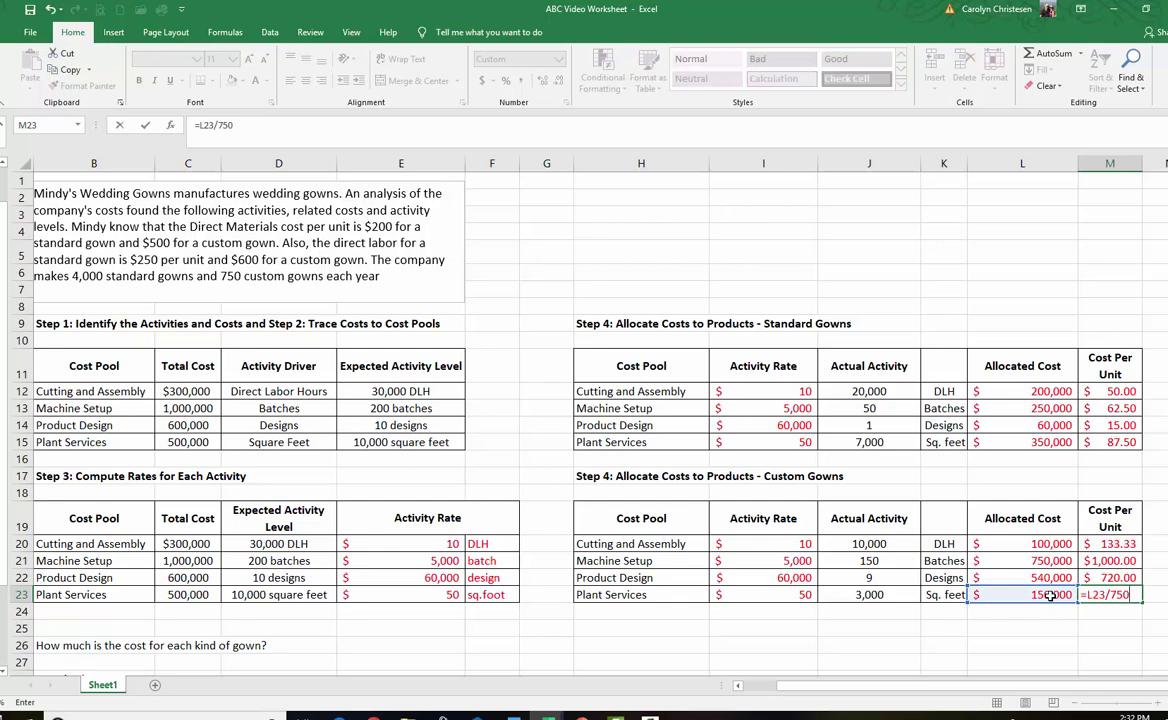
{"action": "key", "text": "Return"}
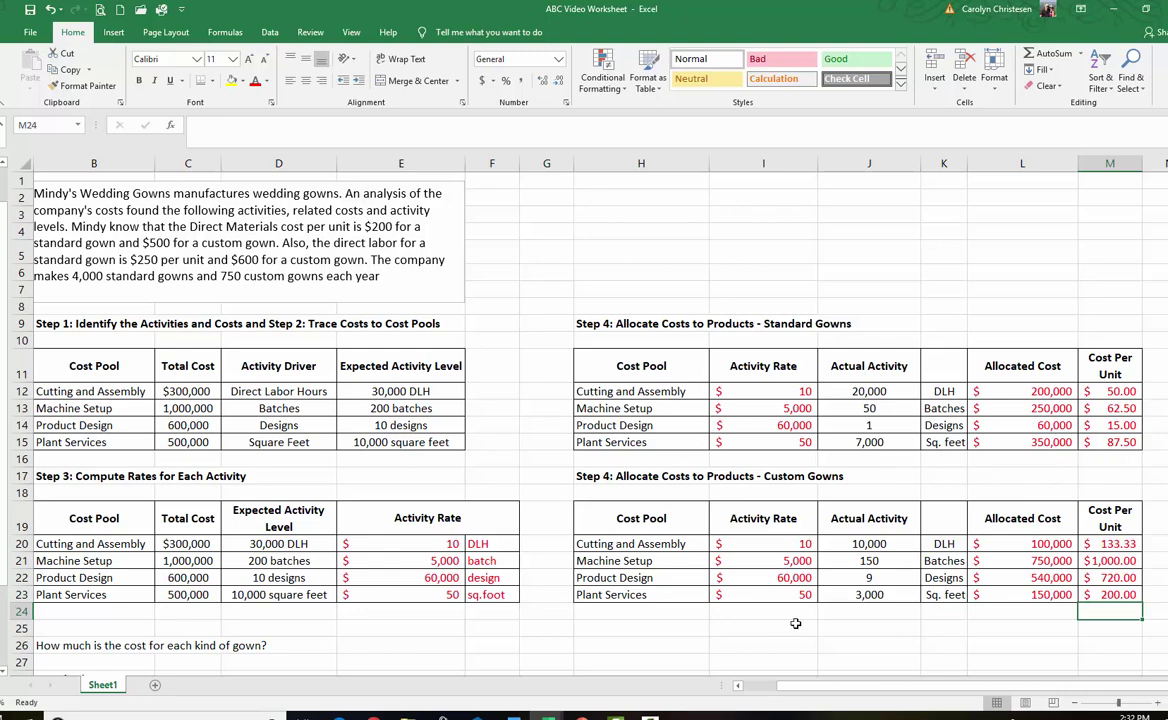
Enter 200 as the Standard gown's direct materials cost in C29, as given in the problem text
{"action": "scroll", "coordinate": [714, 630], "scroll_direction": "left", "scroll_amount": 1}
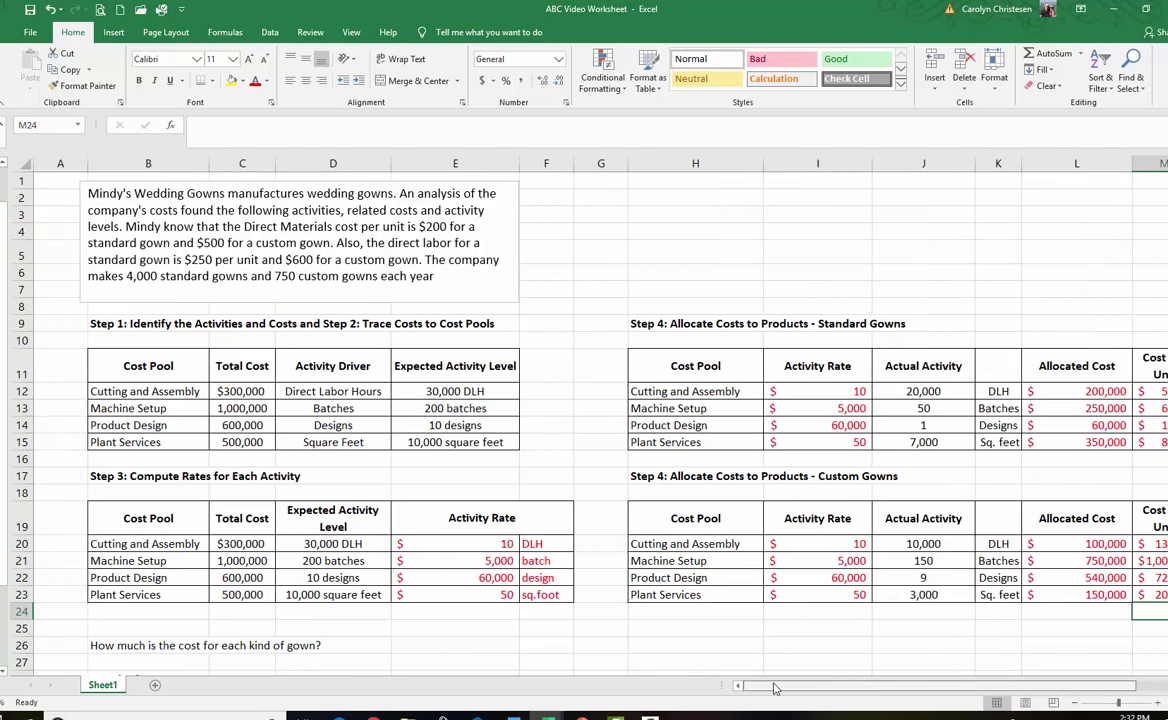
{"action": "scroll", "coordinate": [587, 554], "scroll_direction": "down", "scroll_amount": 4}
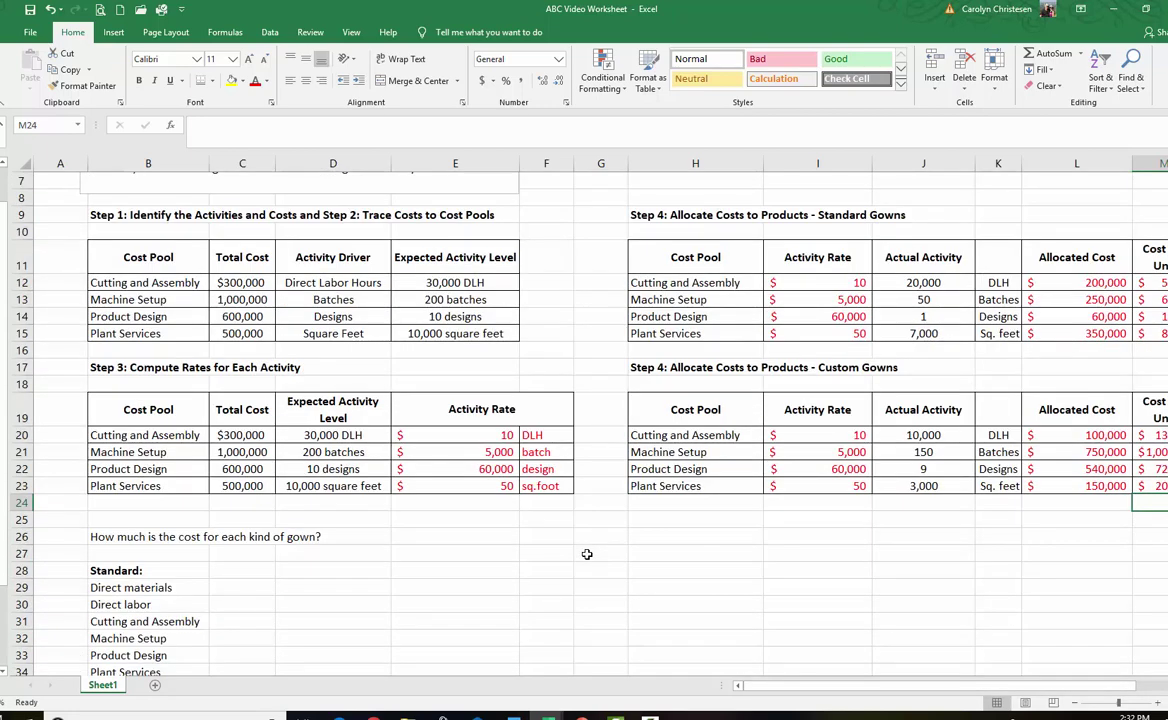
{"action": "scroll", "coordinate": [587, 554], "scroll_direction": "down", "scroll_amount": 1}
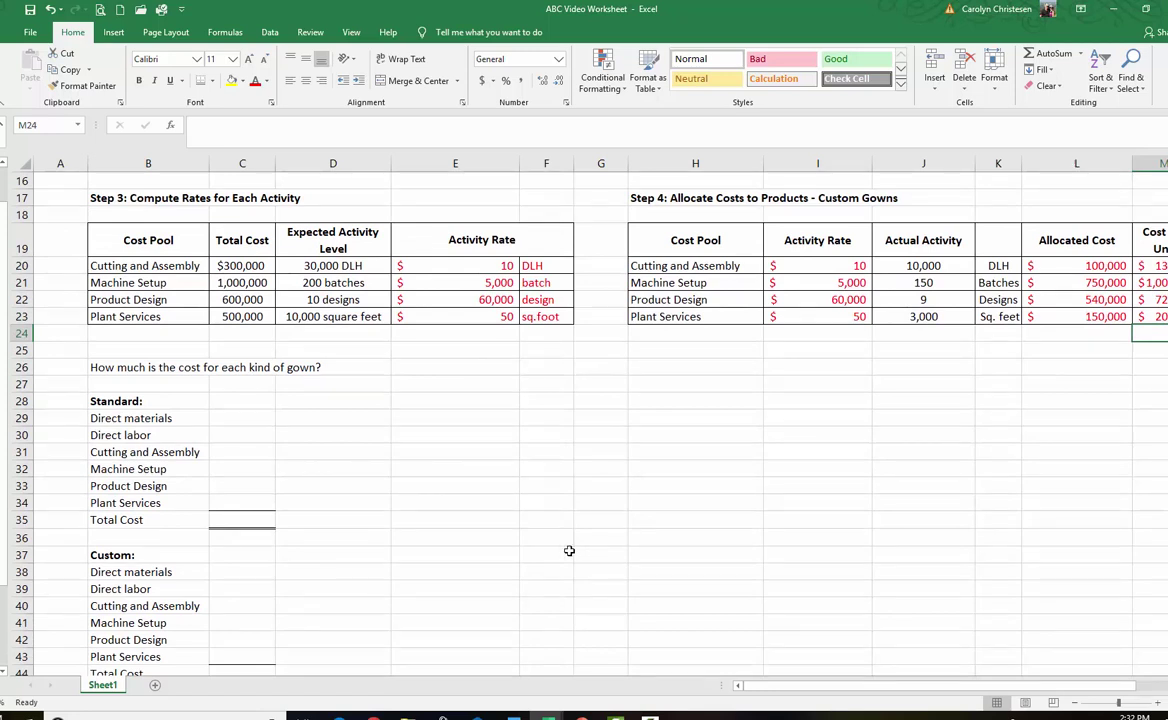
{"action": "left_click", "coordinate": [232, 418]}
{"action": "scroll", "coordinate": [235, 418], "scroll_direction": "up", "scroll_amount": 3}
{"action": "scroll", "coordinate": [250, 414], "scroll_direction": "up", "scroll_amount": 2}
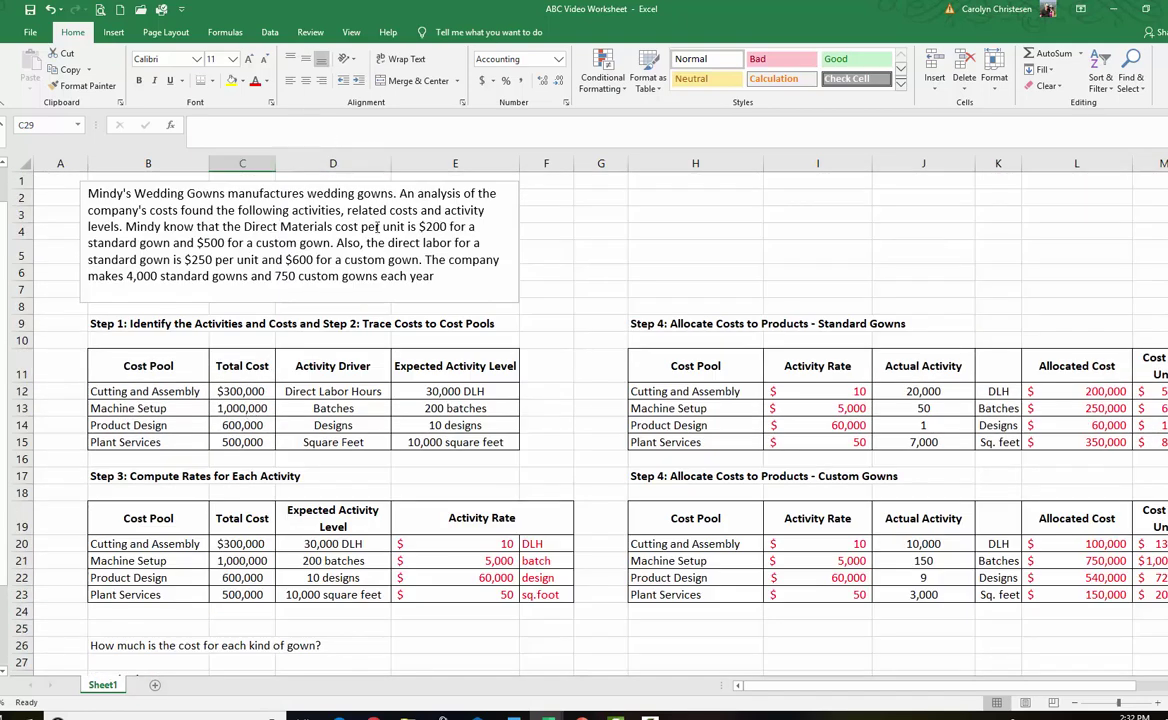
{"action": "scroll", "coordinate": [281, 246], "scroll_direction": "down", "scroll_amount": 4}
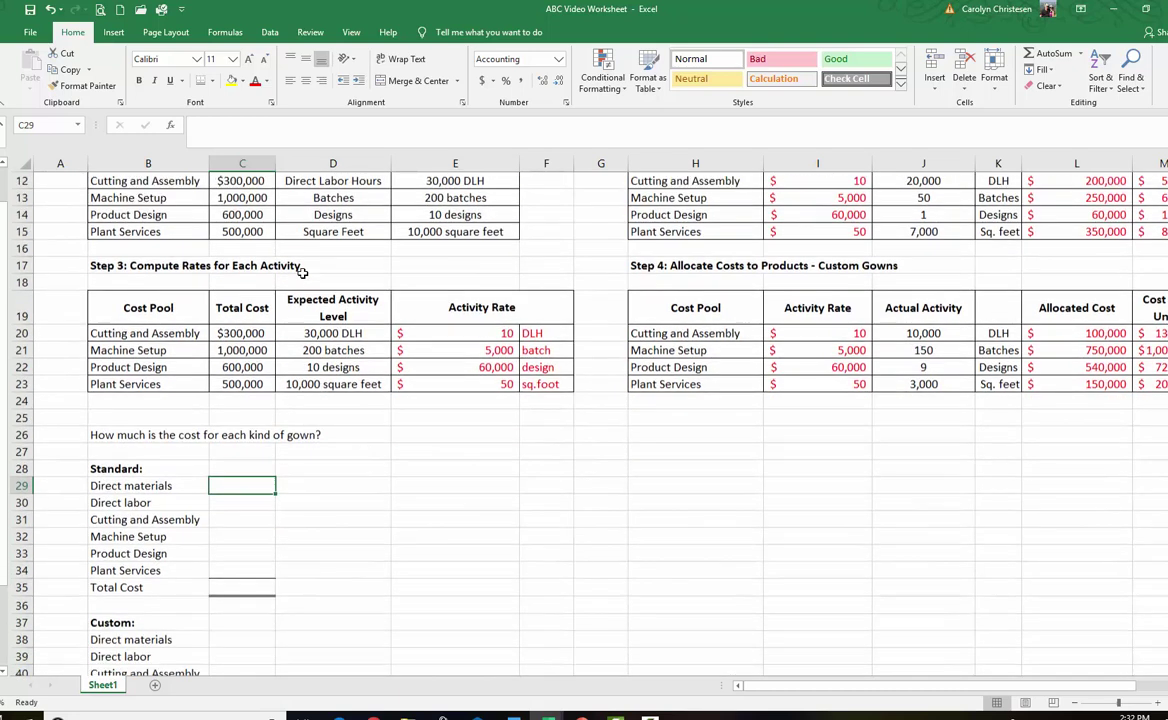
{"action": "type", "text": "200"}
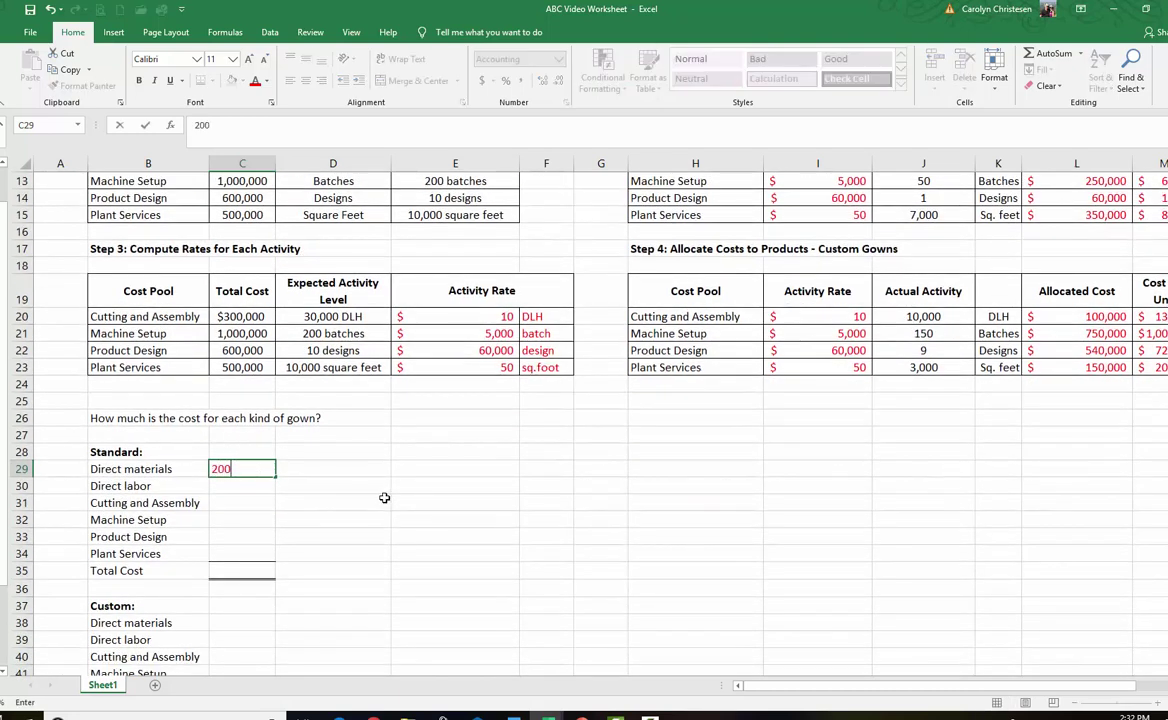
{"action": "key", "text": "Return"}
Enter 500 as the Custom gown's direct materials cost in C38
{"action": "scroll", "coordinate": [360, 503], "scroll_direction": "down", "scroll_amount": 2}
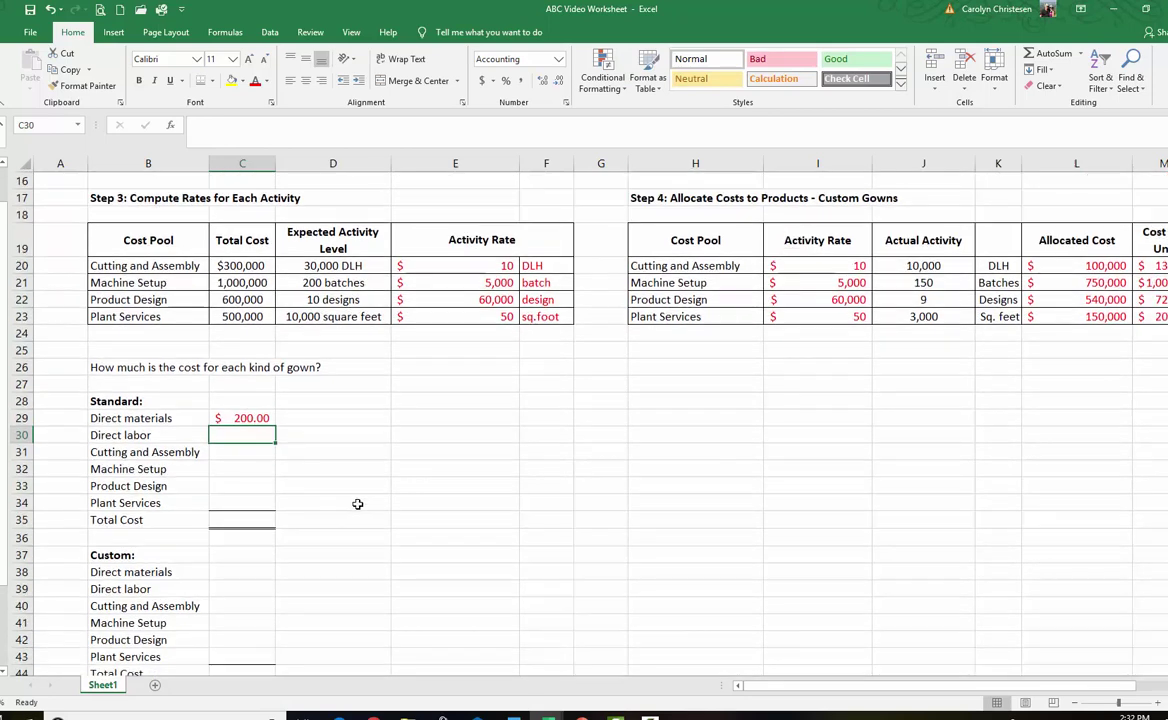
{"action": "left_click", "coordinate": [241, 522]}
{"action": "type", "text": "500"}
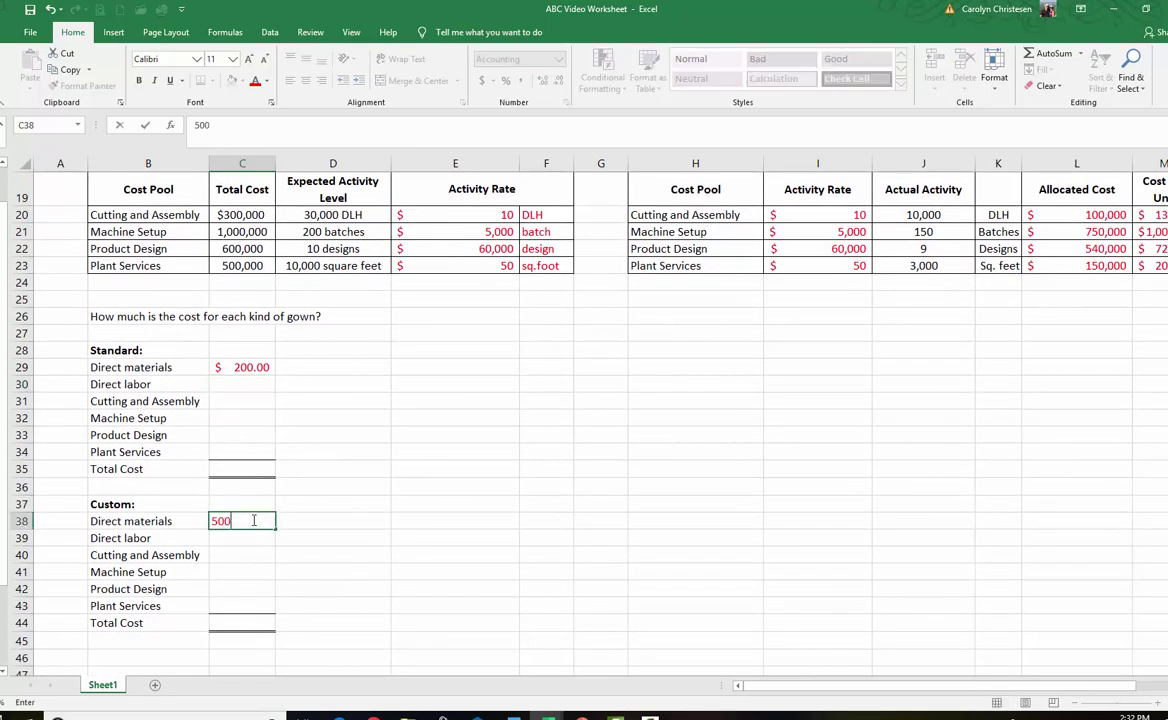
{"action": "key", "text": "Return"}
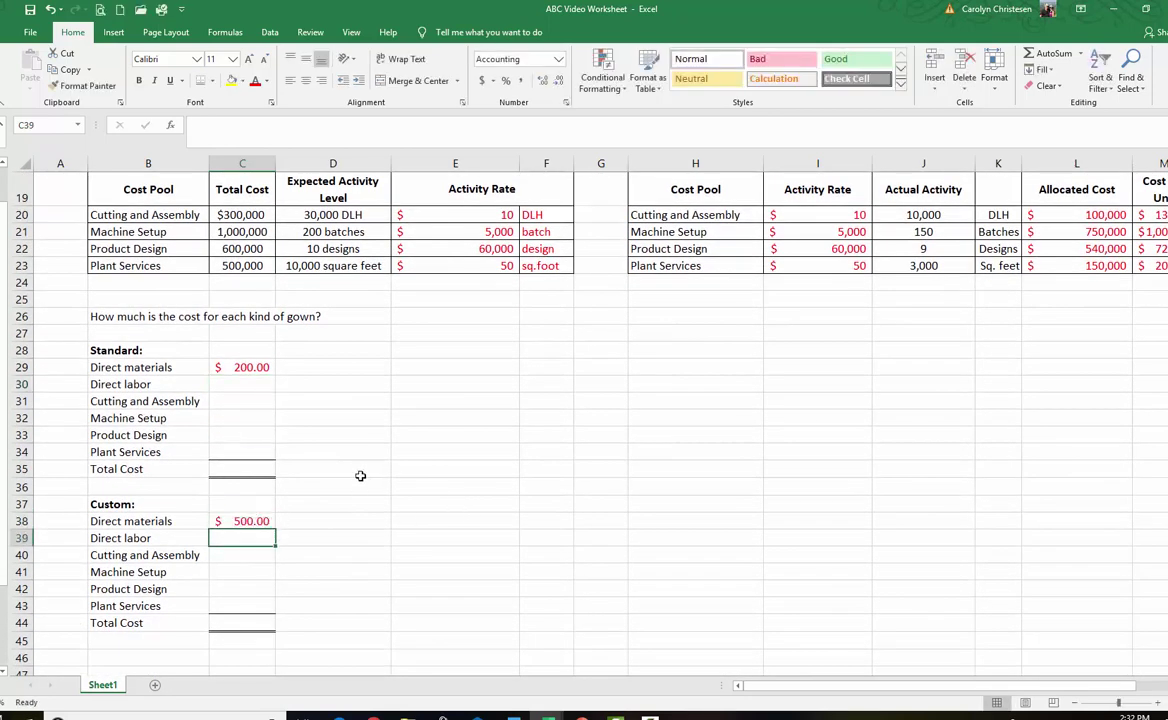
Enter the direct labor costs from the problem text: 250 for Standard in C30 and 600 for Custom in C39
{"action": "scroll", "coordinate": [360, 476], "scroll_direction": "up", "scroll_amount": 6}
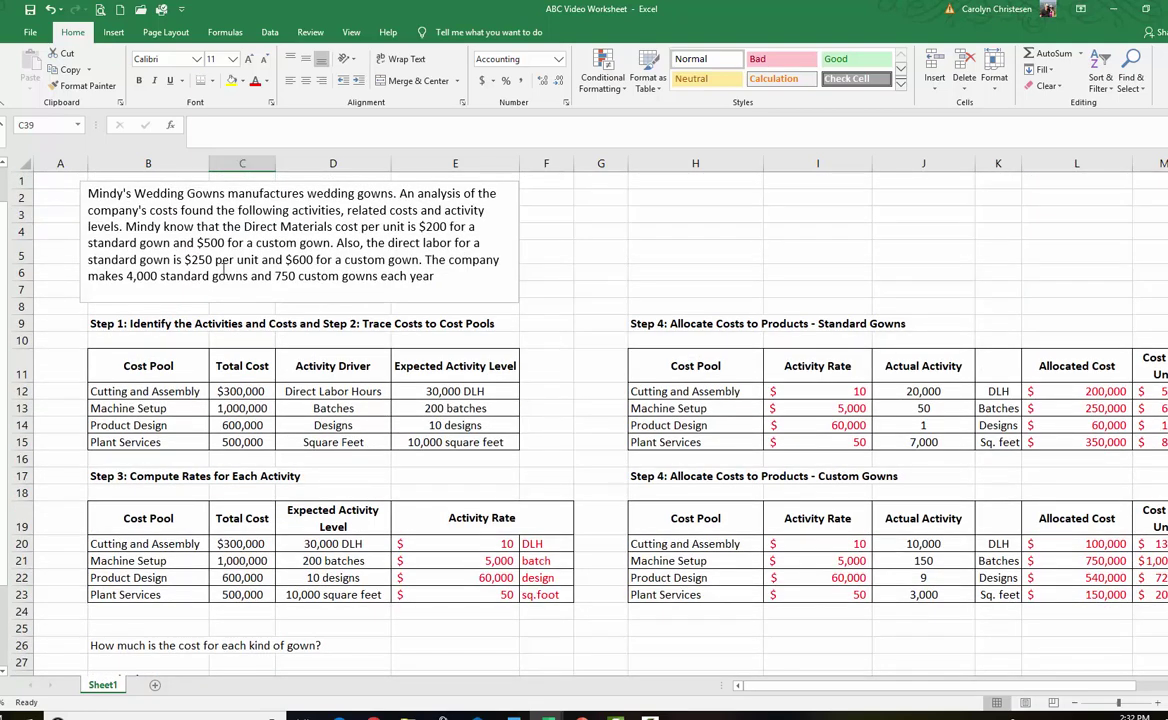
{"action": "scroll", "coordinate": [325, 332], "scroll_direction": "down", "scroll_amount": 4}
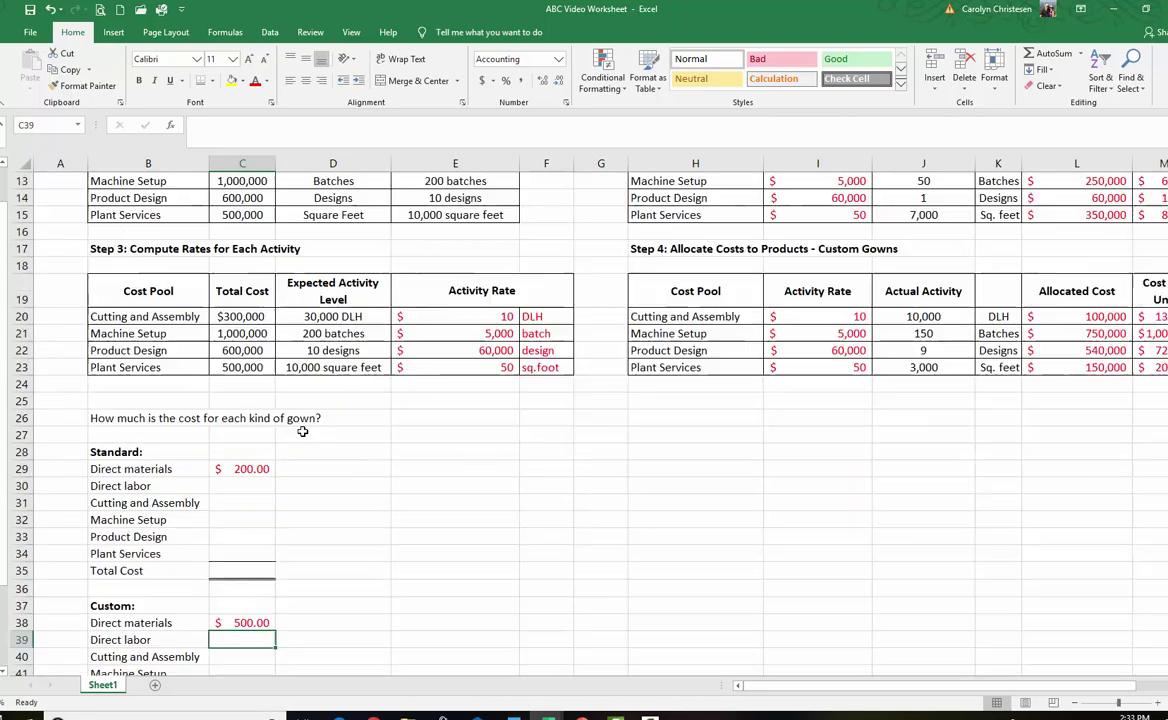
{"action": "left_click", "coordinate": [232, 484]}
{"action": "type", "text": "250"}
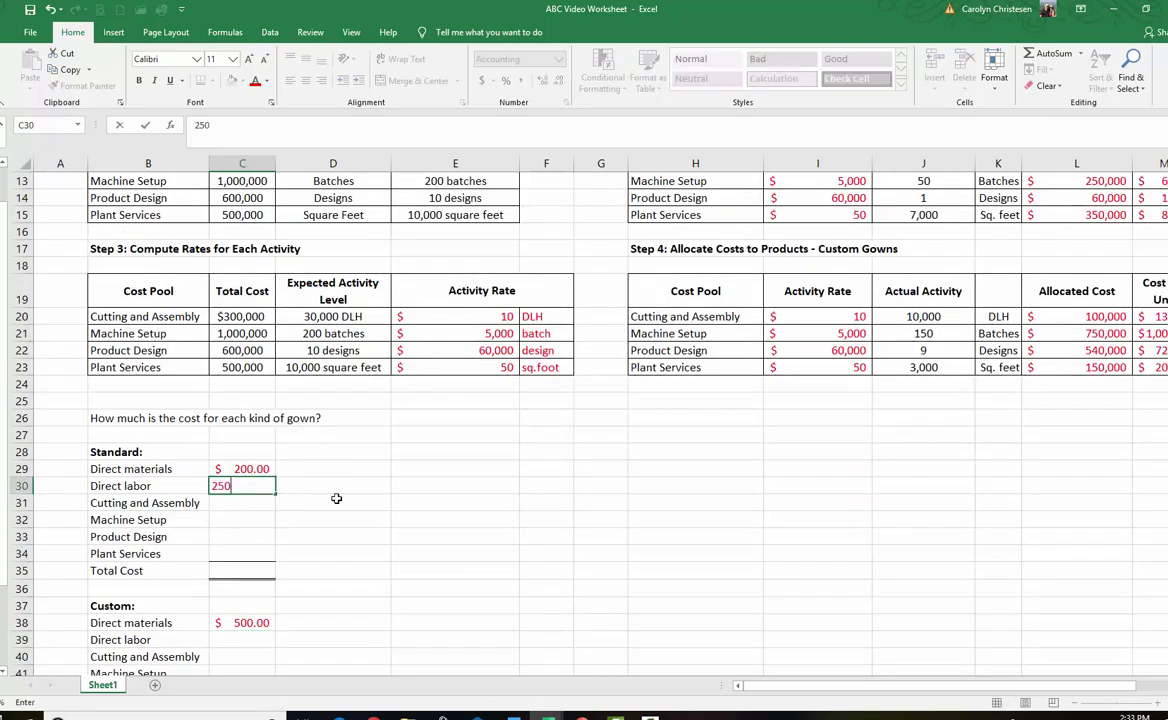
{"action": "left_click", "coordinate": [335, 502]}
{"action": "left_click", "coordinate": [250, 639]}
{"action": "type", "text": "600"}
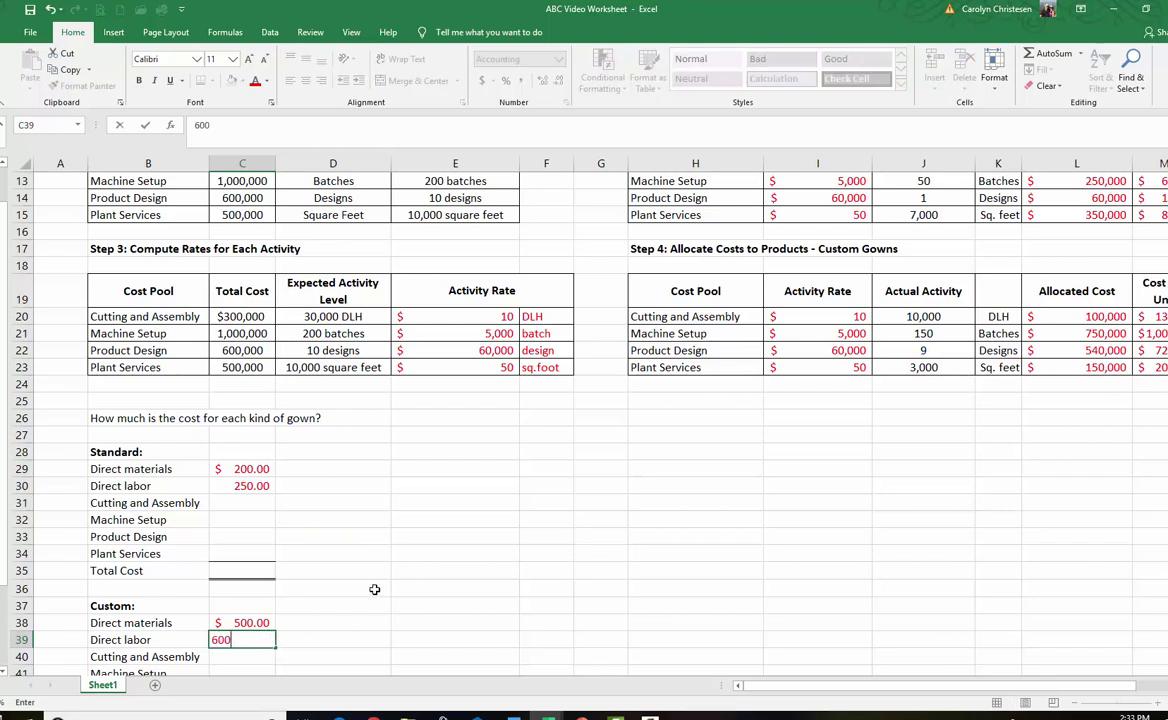
{"action": "key", "text": "Return"}
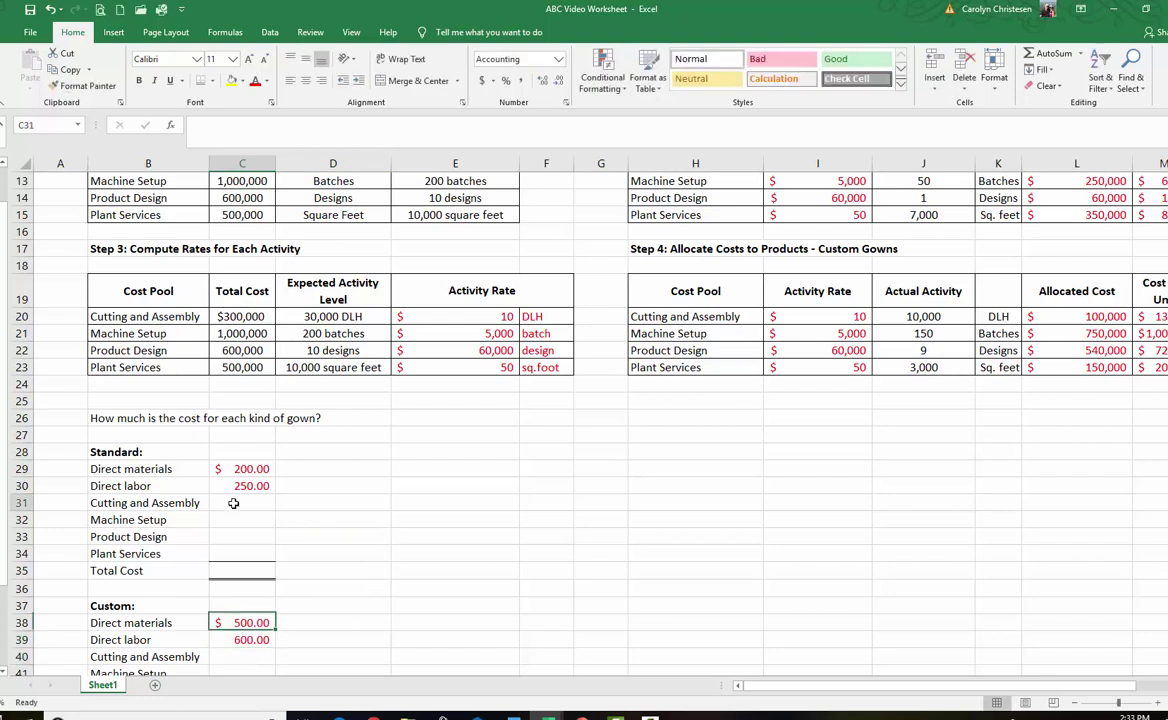
Link the Standard Cutting and Assembly cost in C31 to the unit cost with =M12 and fill the formula down through C34
{"action": "left_click", "coordinate": [233, 502]}
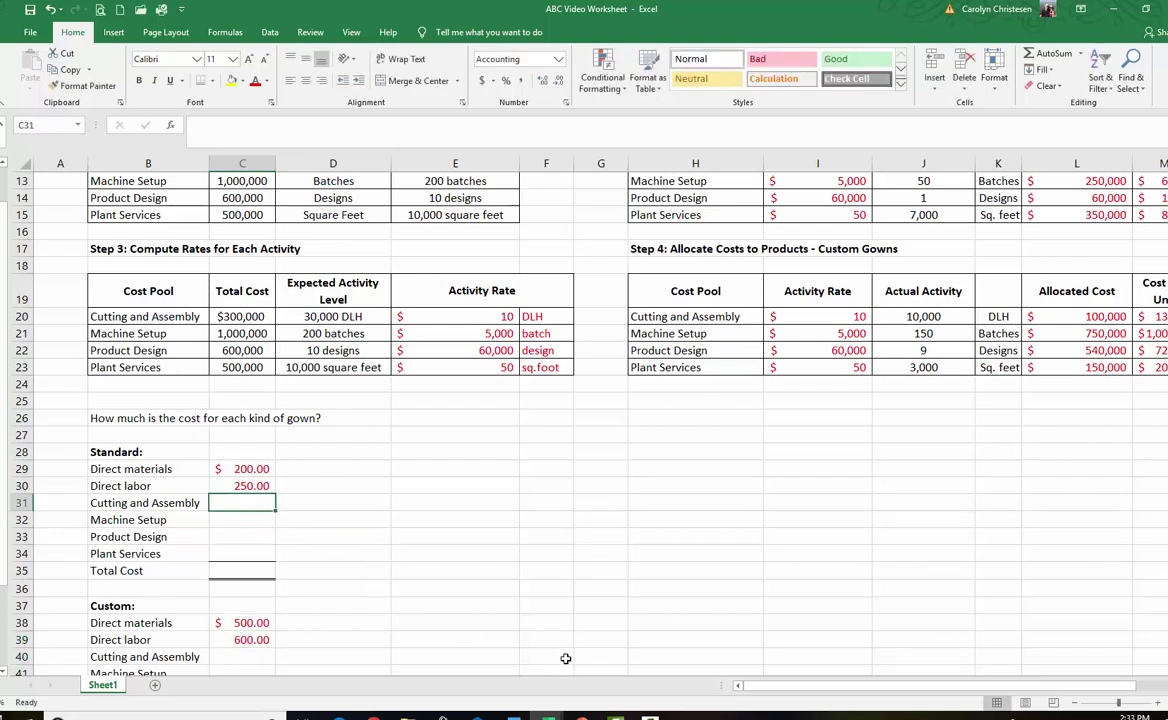
{"action": "type", "text": "="}
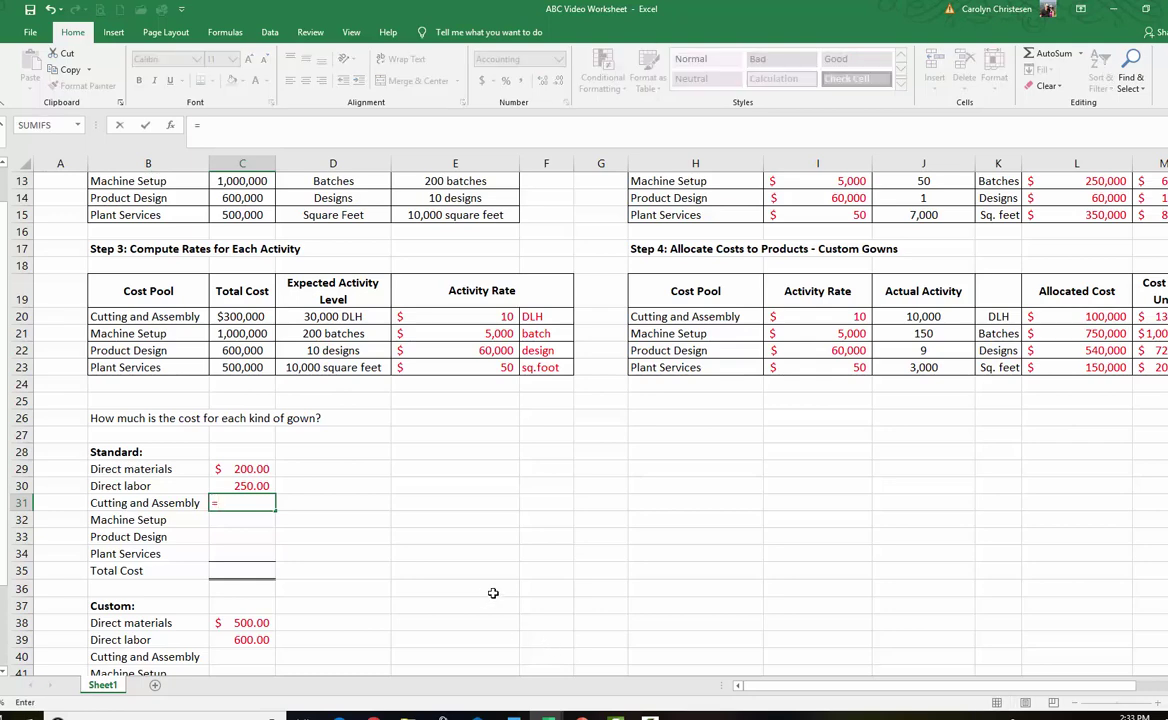
{"action": "scroll", "coordinate": [620, 590], "scroll_direction": "up", "scroll_amount": 1}
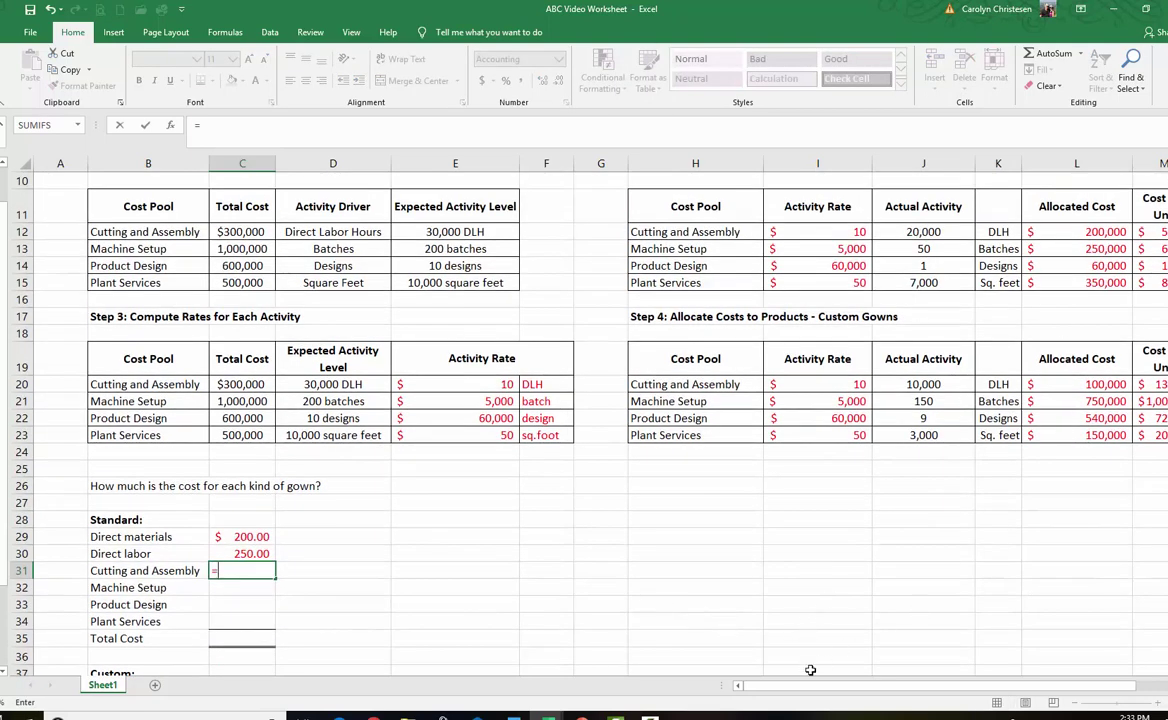
{"action": "left_click_drag", "start_coordinate": [812, 690], "coordinate": [833, 692]}
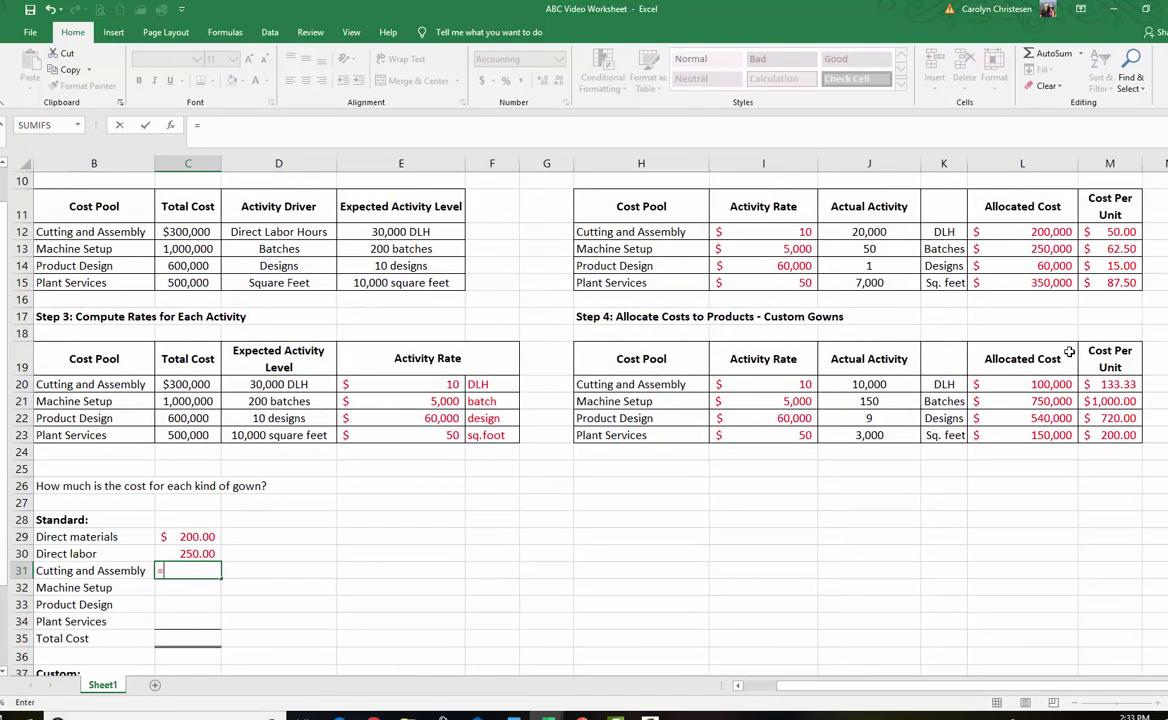
{"action": "left_click", "coordinate": [1116, 231]}
{"action": "key", "text": "Return"}
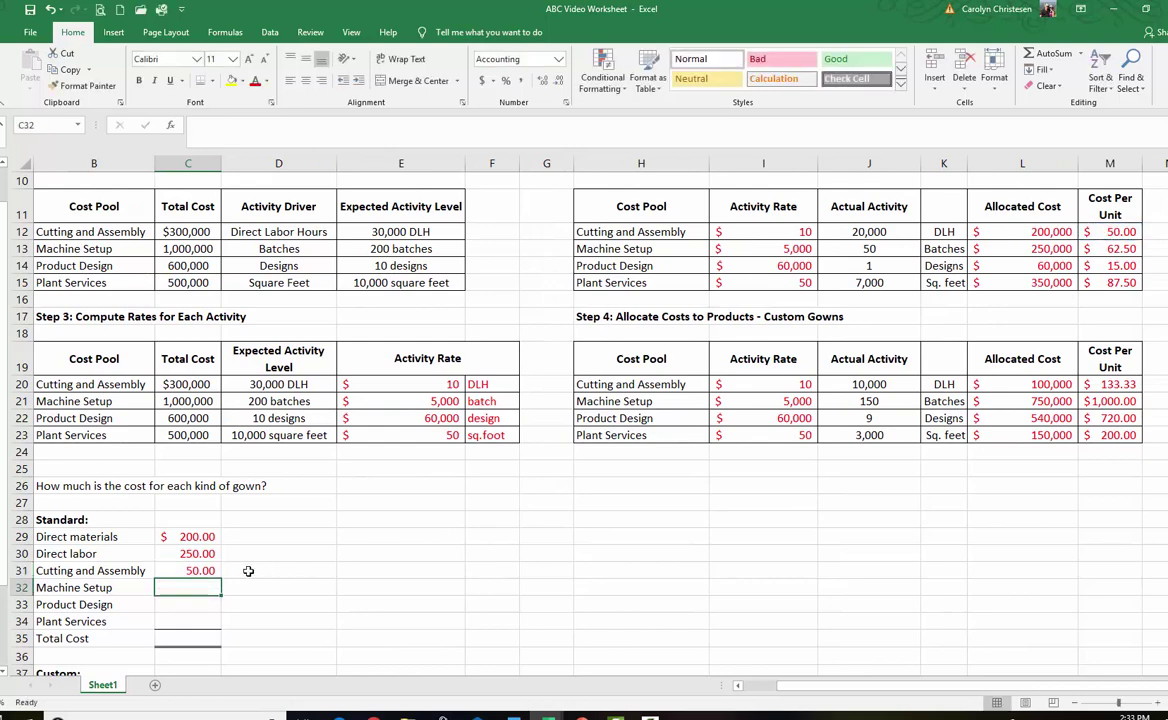
{"action": "left_click", "coordinate": [205, 571]}
{"action": "left_click_drag", "start_coordinate": [222, 597], "coordinate": [212, 624]}
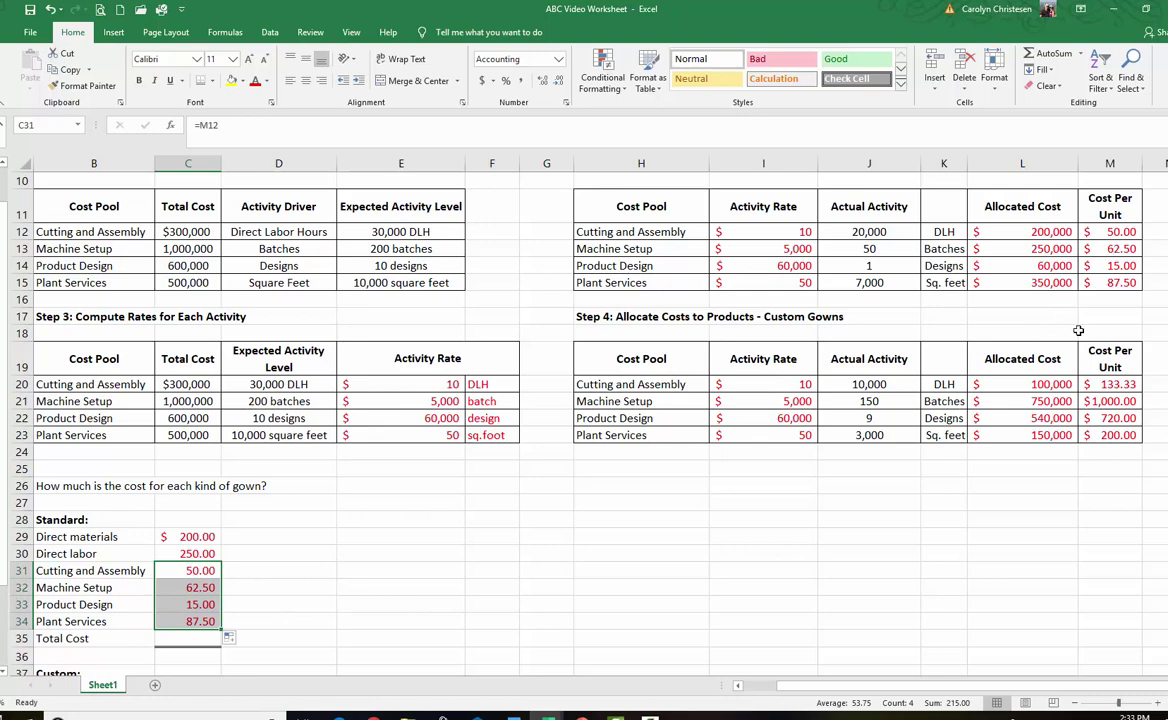
{"action": "left_click", "coordinate": [300, 602]}
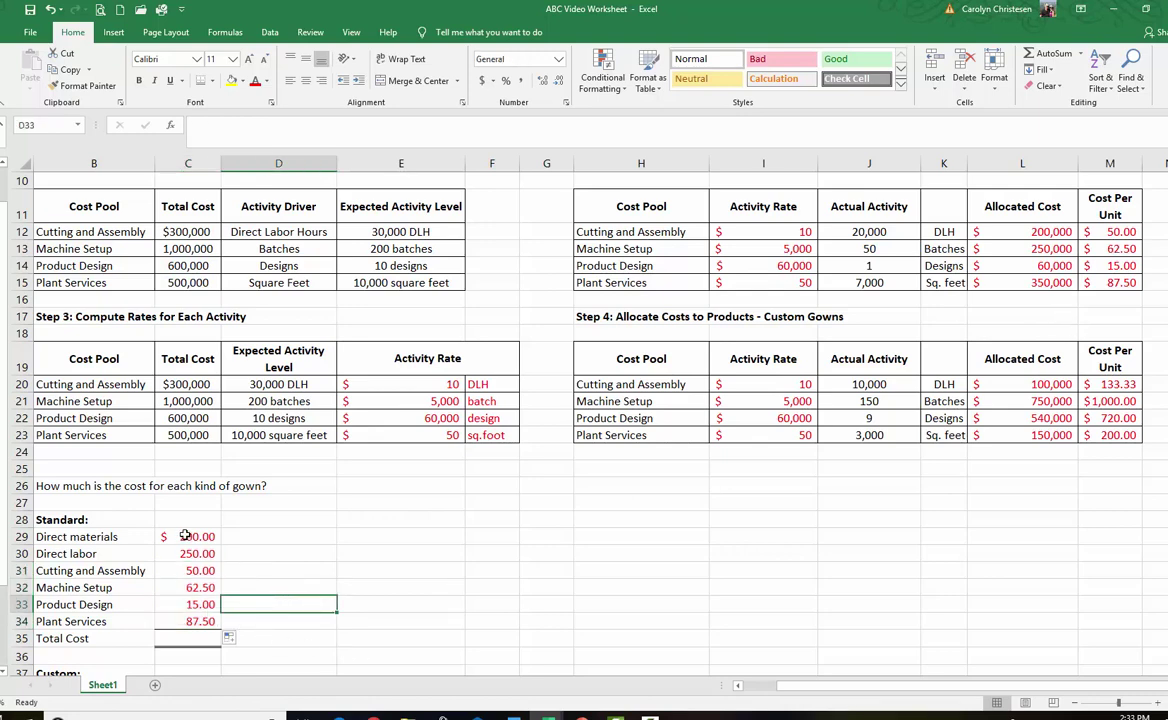
Total the Standard gown's costs in C35 with =SUM(C29:C34)
{"action": "left_click", "coordinate": [184, 637]}
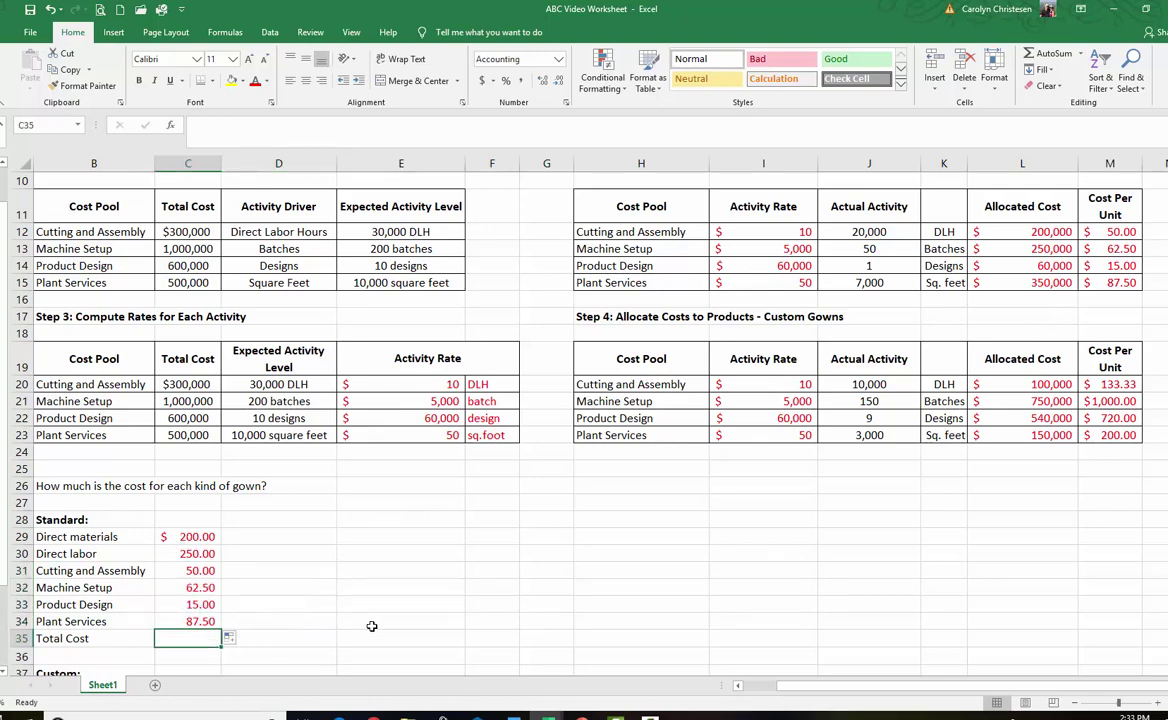
{"action": "key", "text": "alt+equal"}
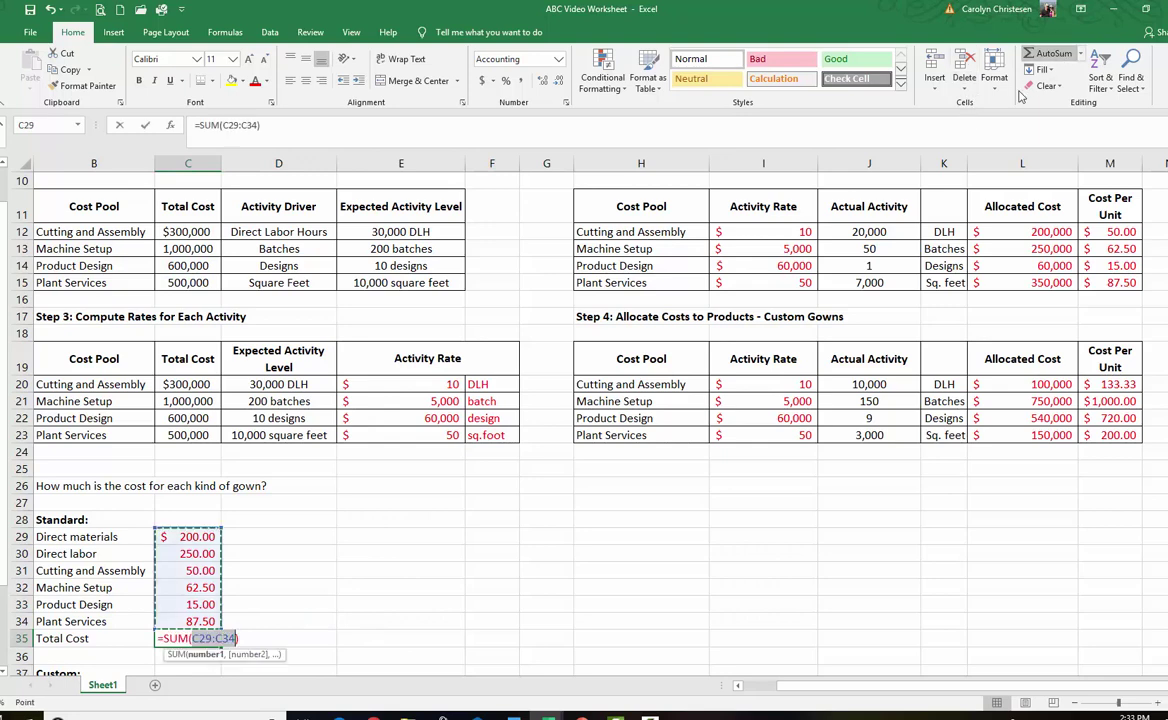
{"action": "key", "text": "Return"}
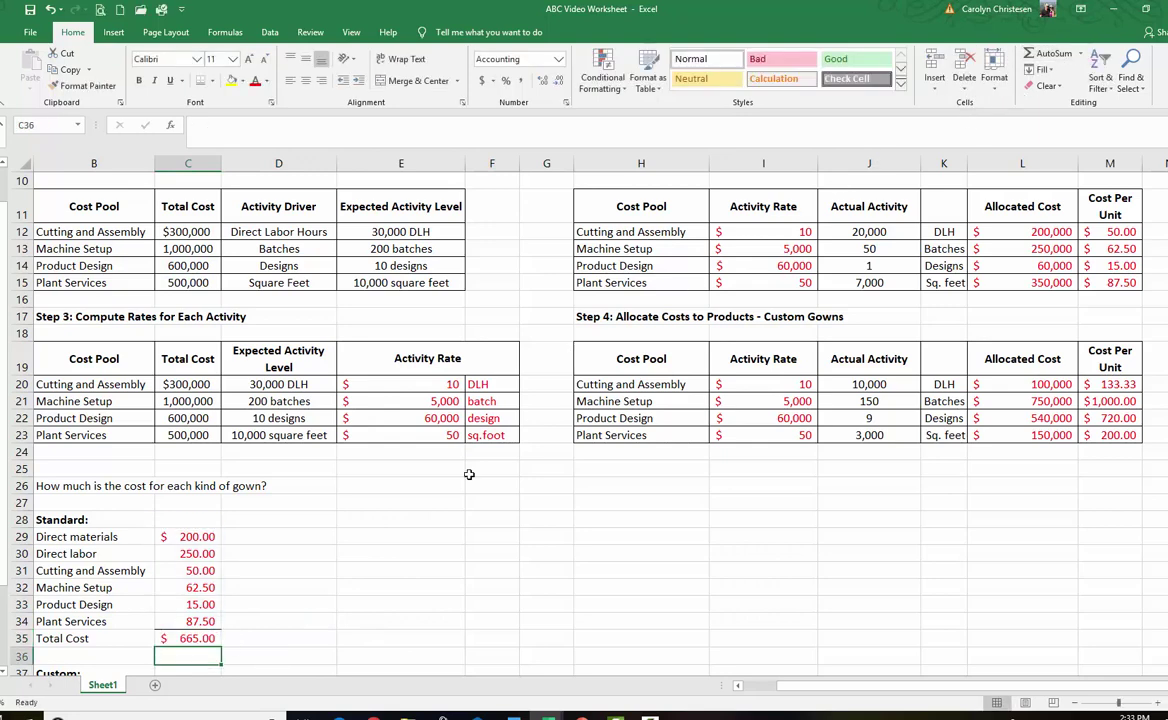
{"action": "left_click", "coordinate": [403, 520]}
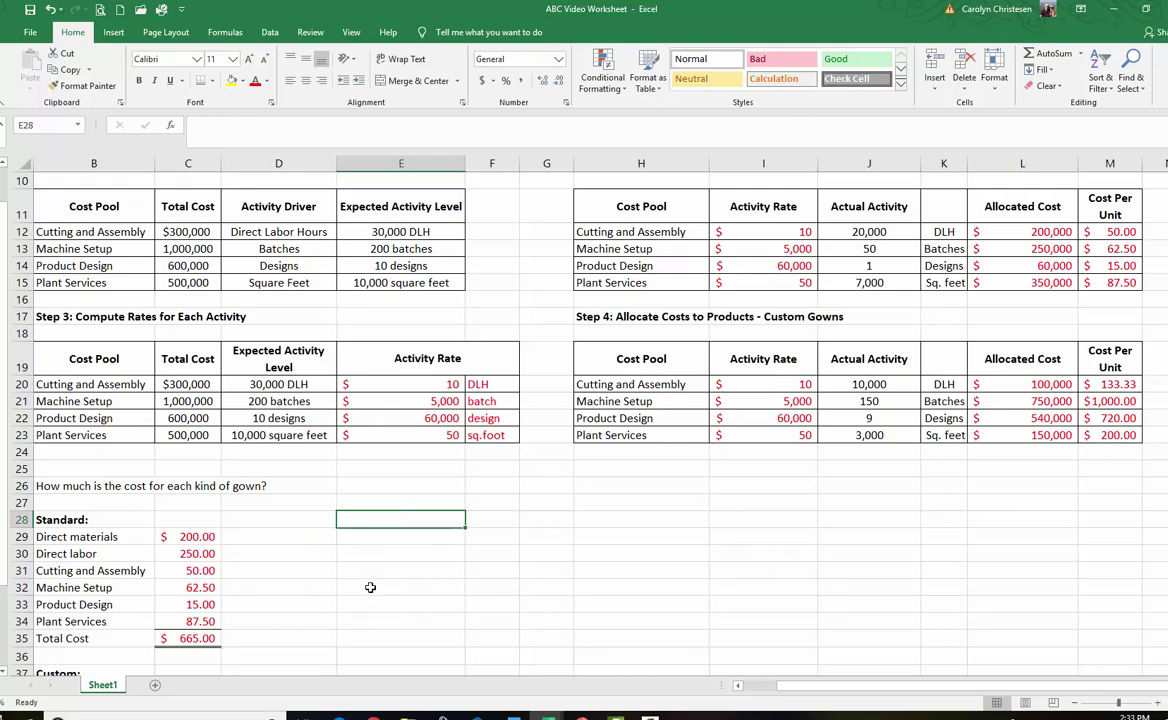
Link the Custom Cutting and Assembly cost in C40 to its unit cost with =M20 and fill the formula down through C43
{"action": "scroll", "coordinate": [371, 587], "scroll_direction": "down", "scroll_amount": 2}
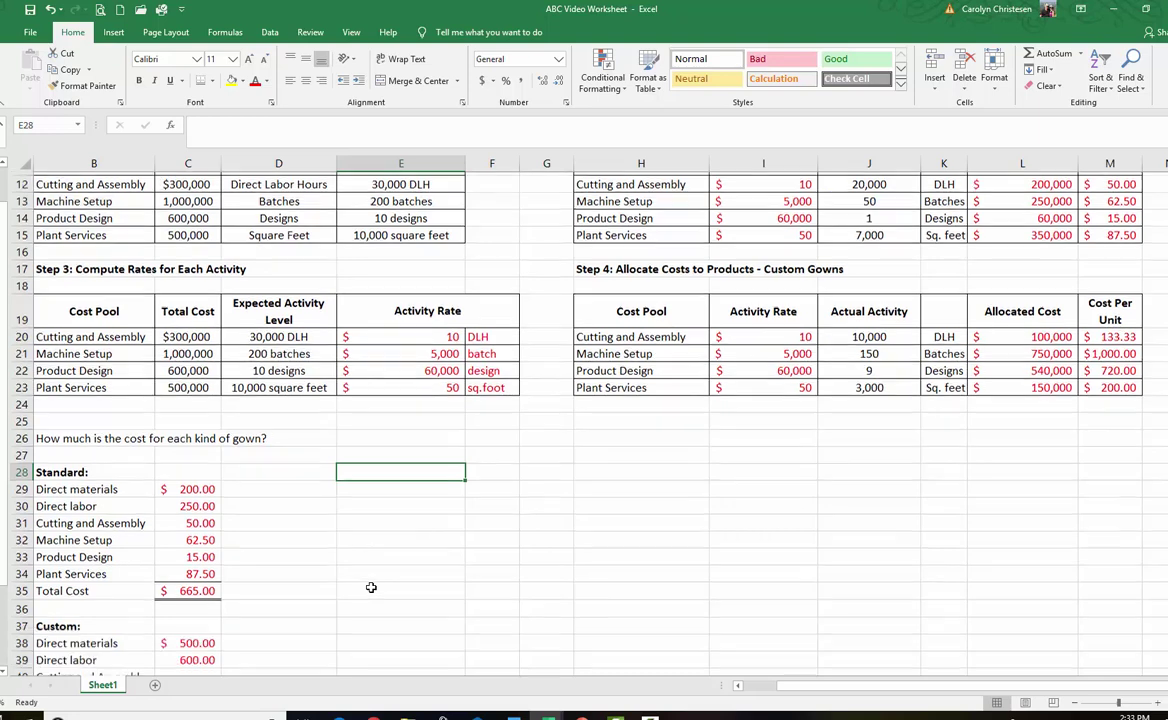
{"action": "scroll", "coordinate": [371, 587], "scroll_direction": "down", "scroll_amount": 1}
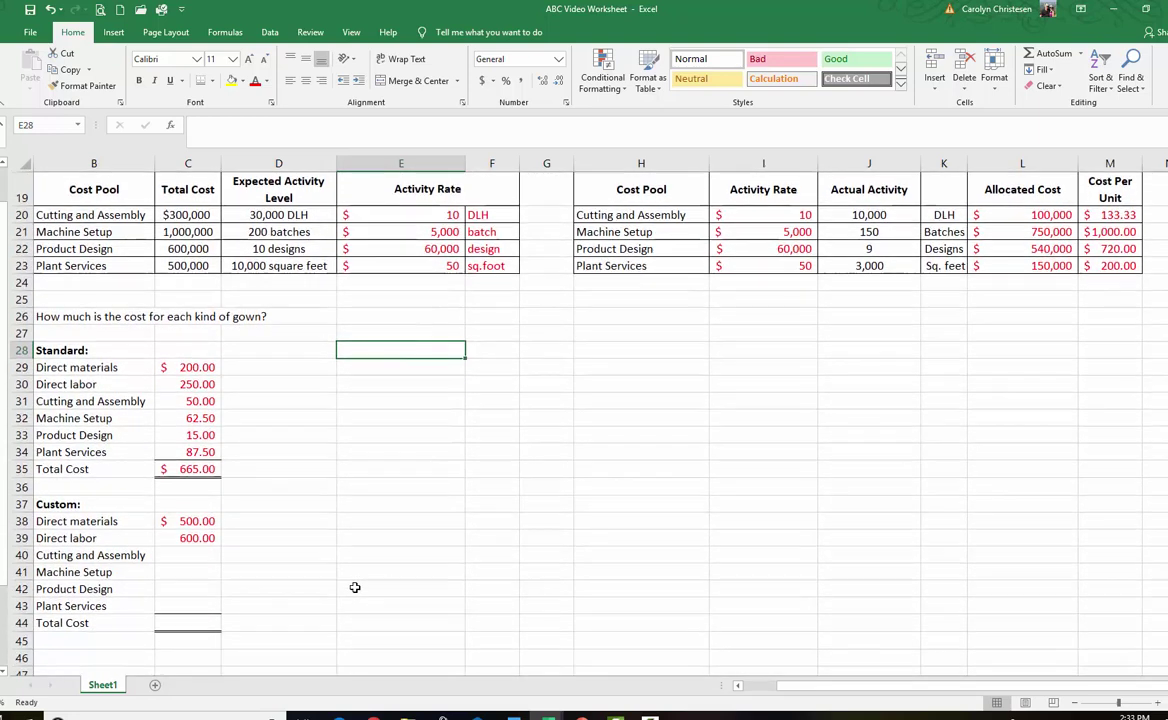
{"action": "left_click", "coordinate": [181, 556]}
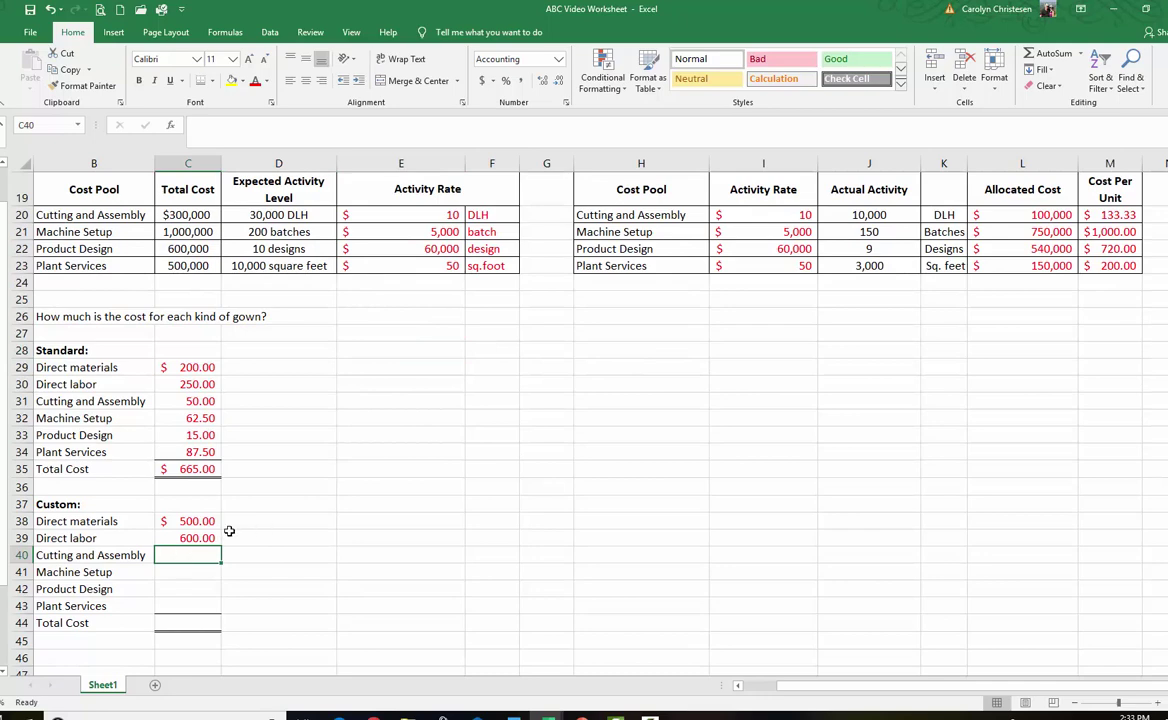
{"action": "type", "text": "="}
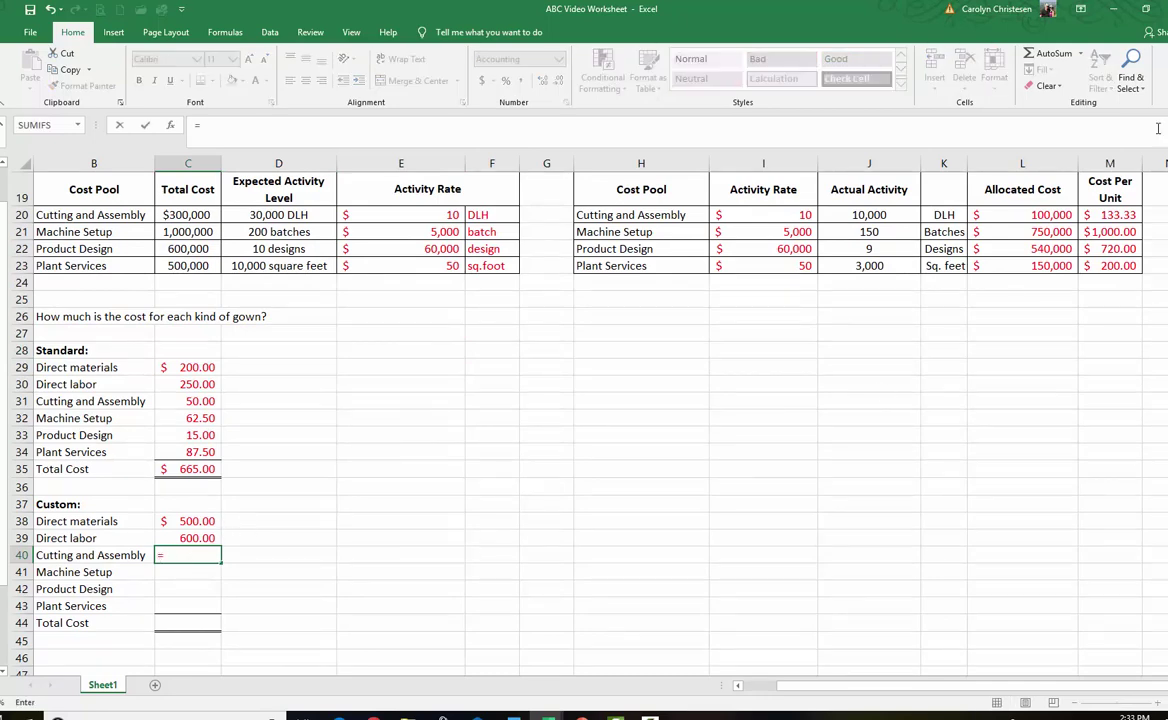
{"action": "left_click", "coordinate": [1109, 213]}
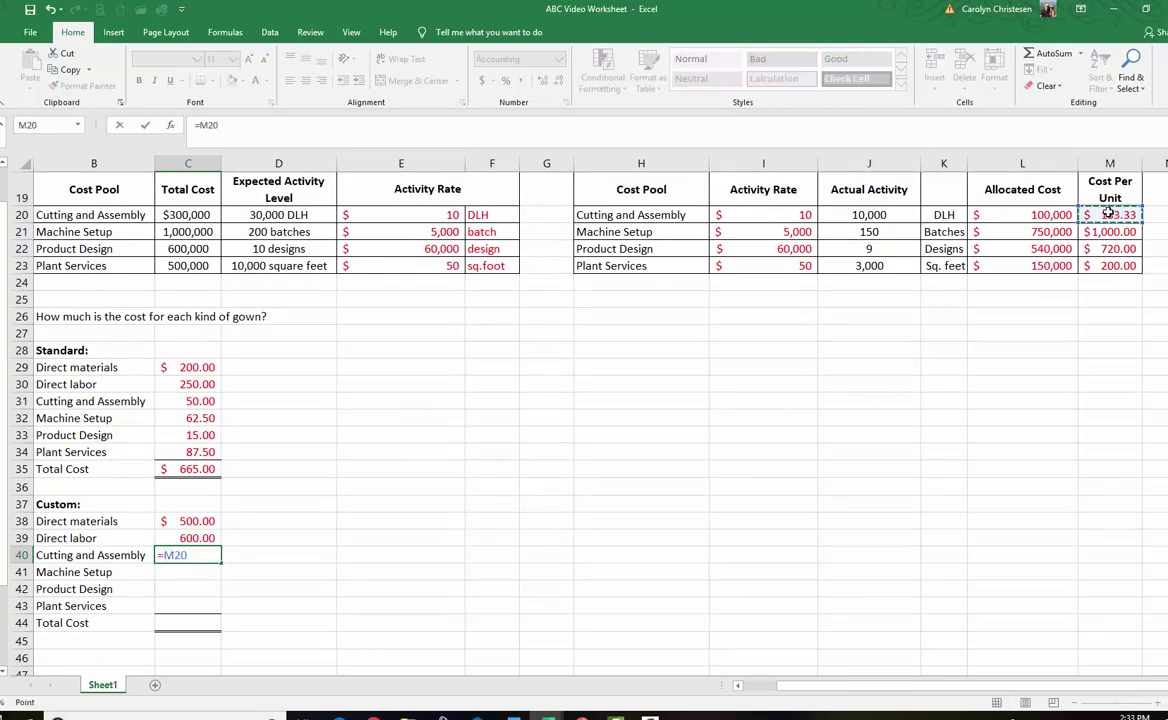
{"action": "key", "text": "Return"}
{"action": "left_click", "coordinate": [213, 558]}
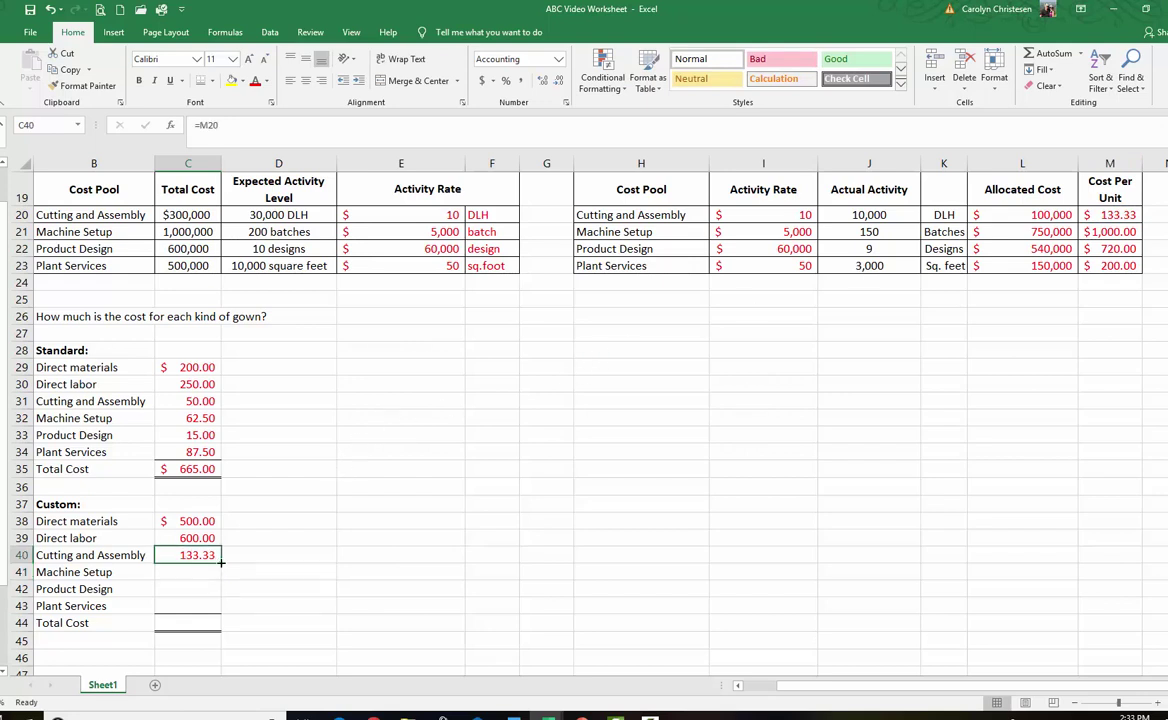
{"action": "left_click_drag", "start_coordinate": [220, 562], "coordinate": [219, 610]}
Total the Custom gown's costs from C38 through C43 in C44 with AutoSum
{"action": "left_click", "coordinate": [187, 624]}
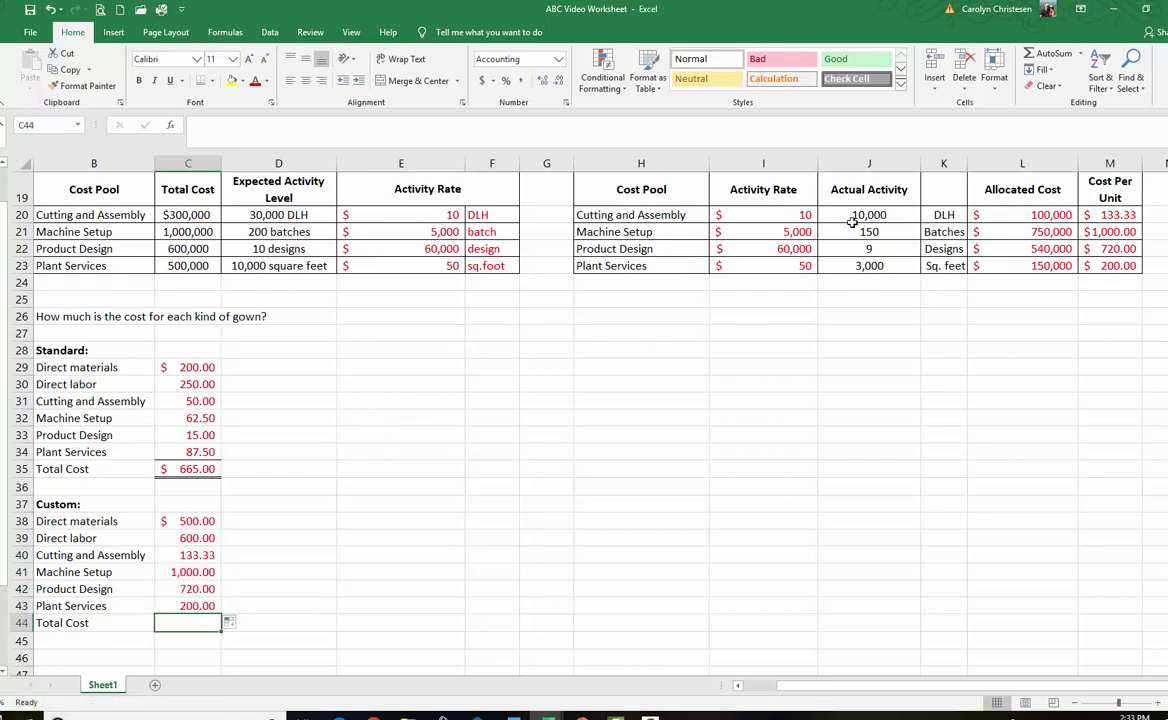
{"action": "left_click", "coordinate": [1045, 55]}
{"action": "key", "text": "Return"}
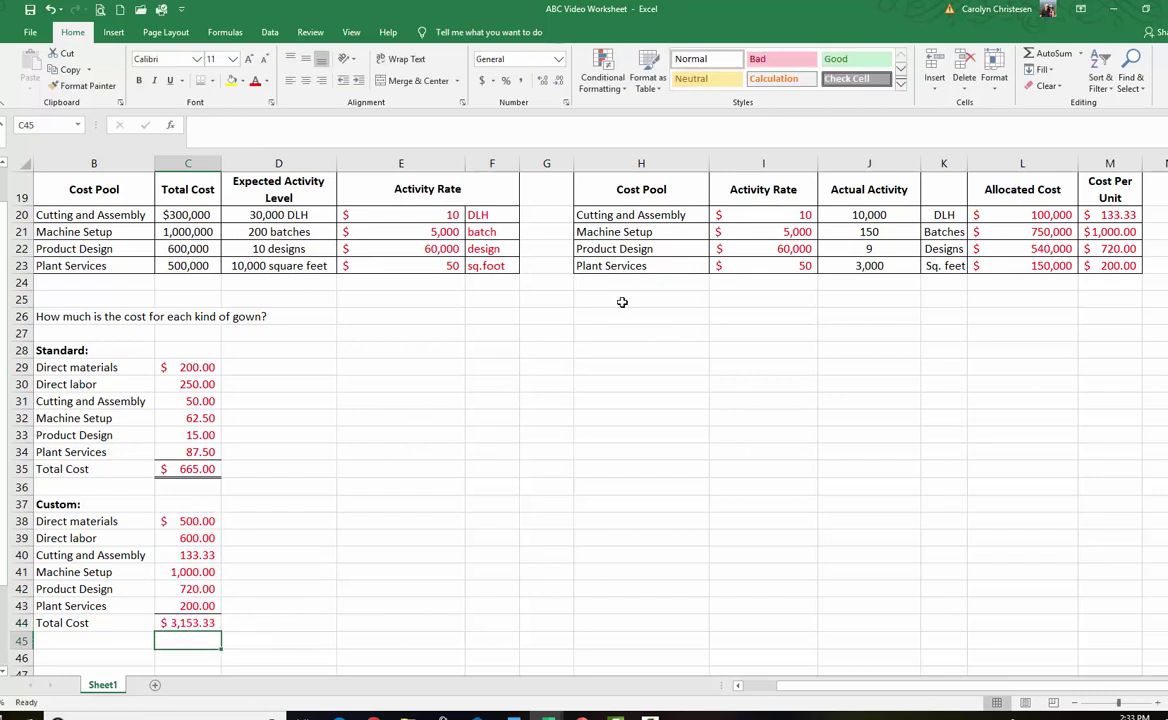
{"action": "left_click", "coordinate": [494, 385]}
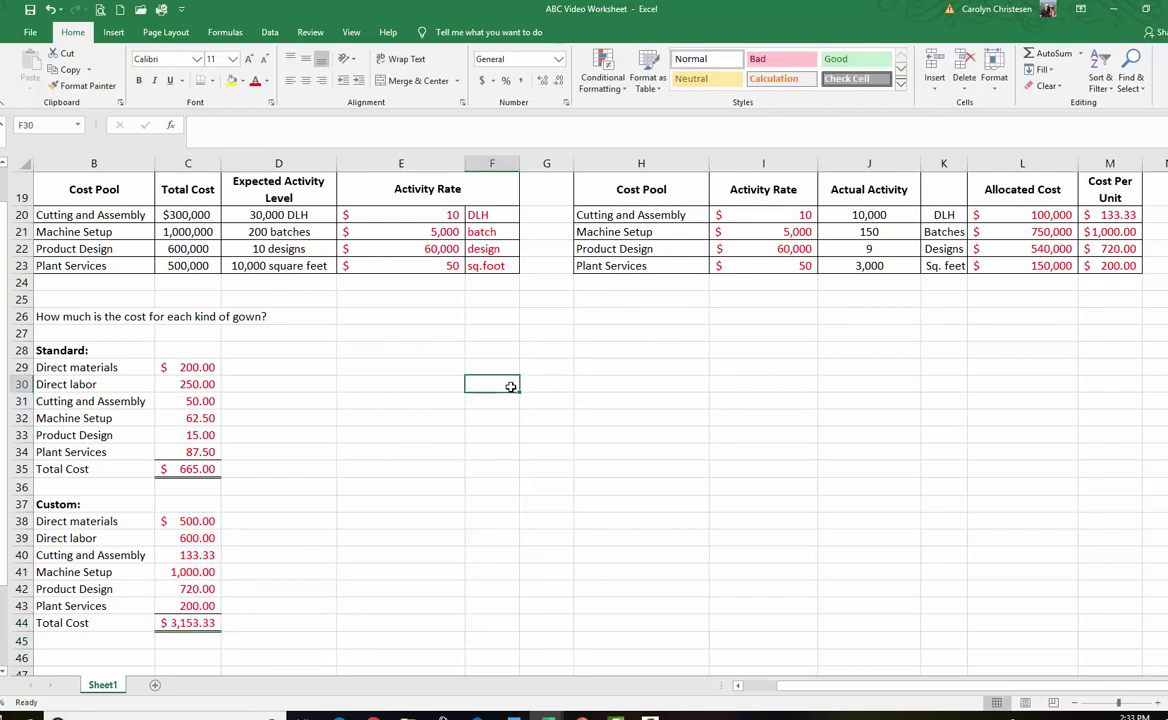